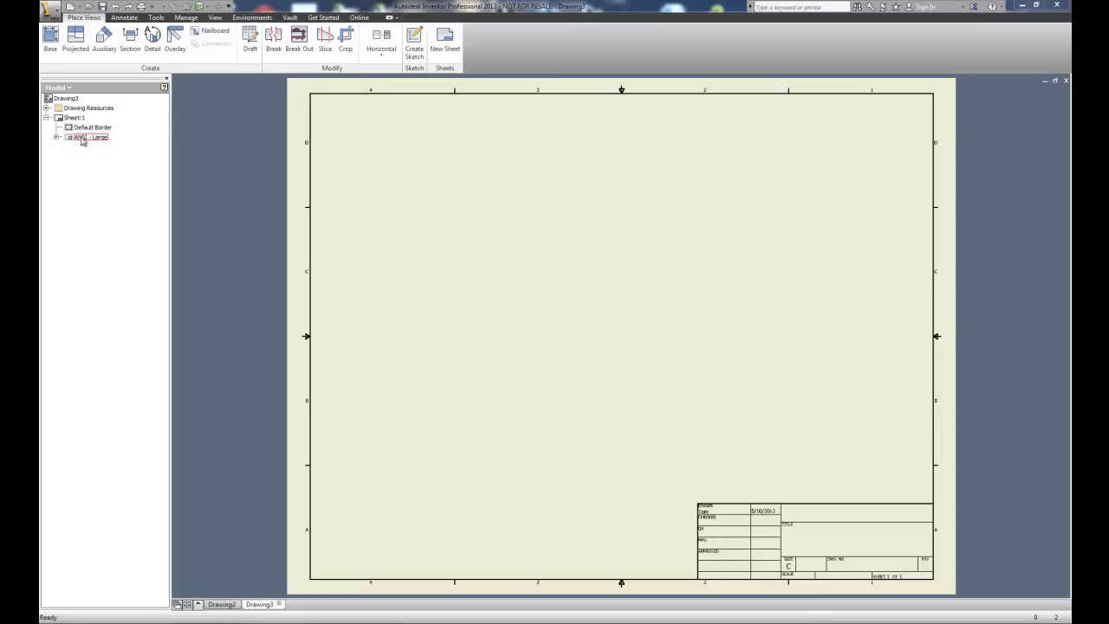
# Change the sheet size of Sheet:1 to A, keeping the landscape orientation
pyautogui.rightClick(77, 121)
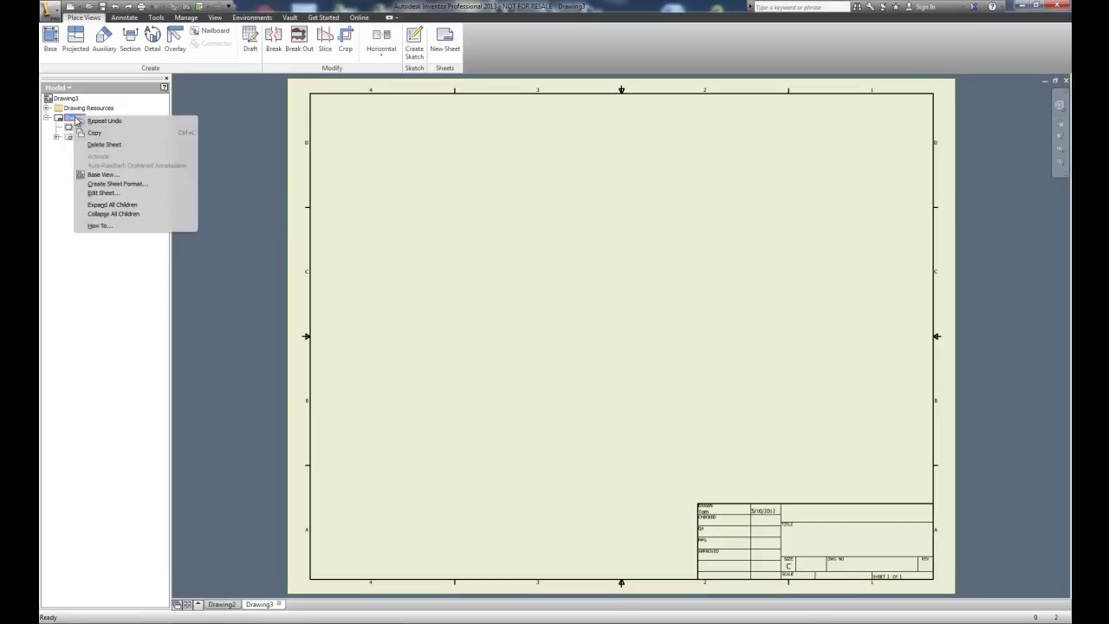
pyautogui.click(102, 194)
pyautogui.click(206, 145)
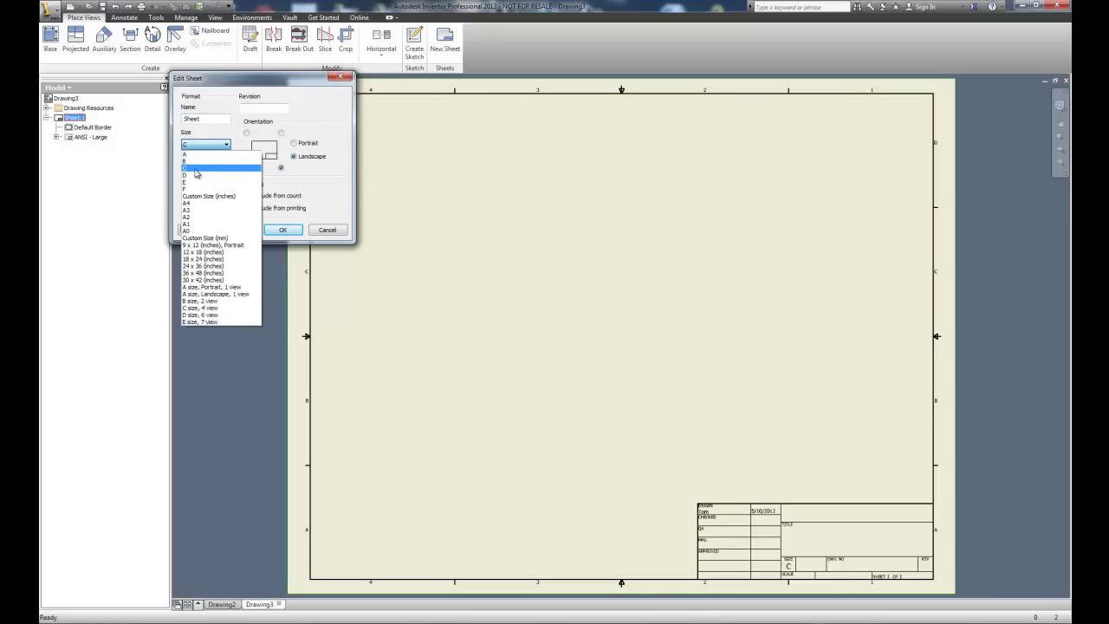
pyautogui.click(195, 154)
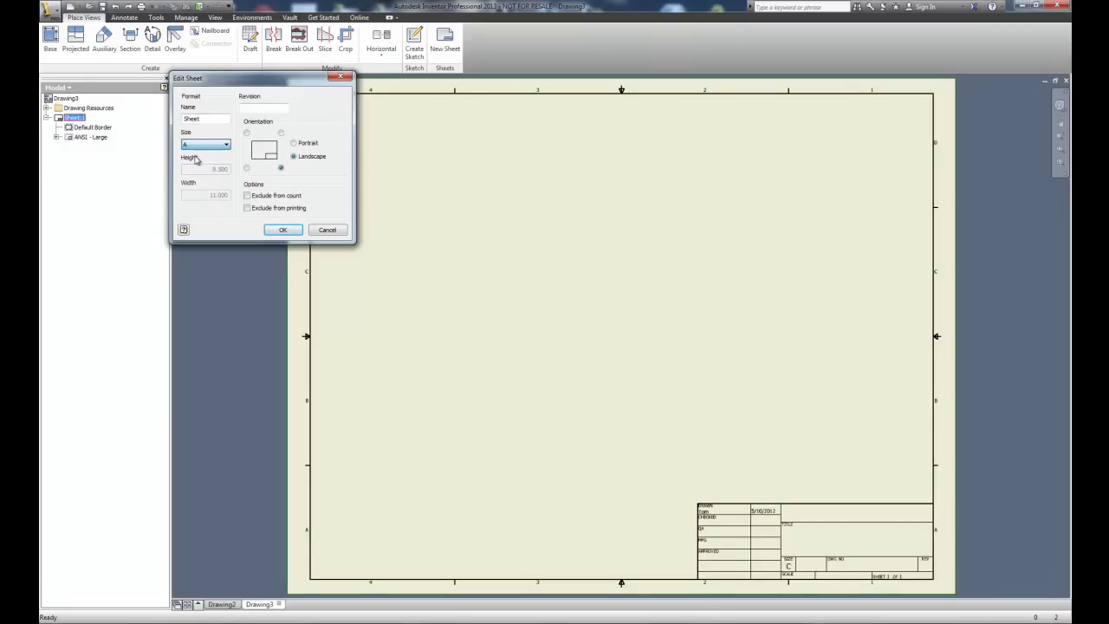
pyautogui.click(286, 230)
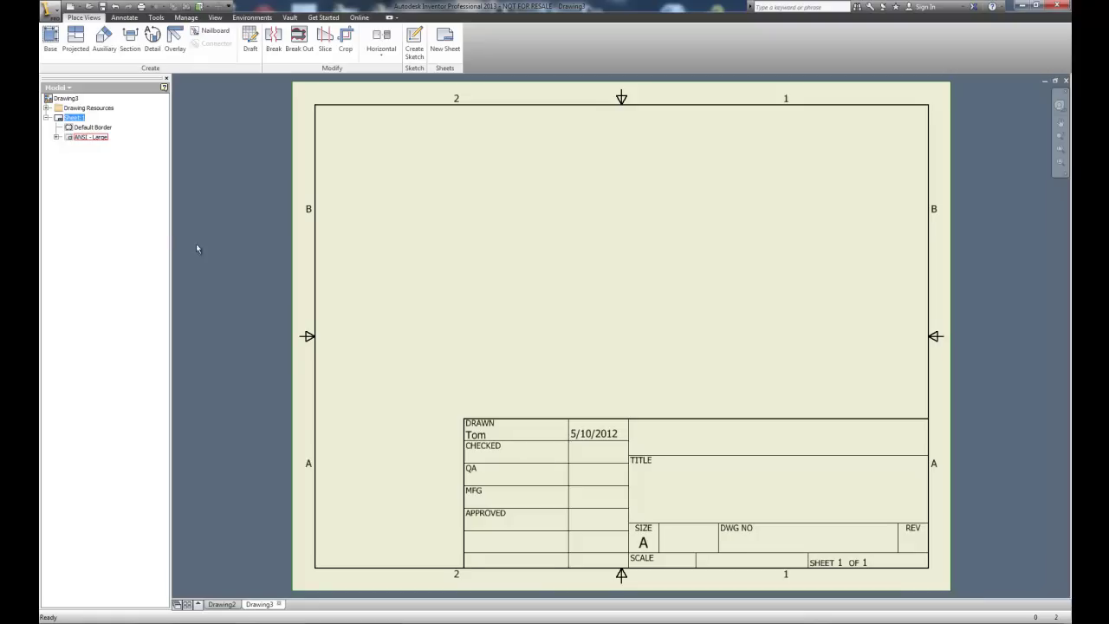
# Expand the drawing resources and delete the ANSI - Large title block from Sheet:1
pyautogui.click(47, 108)
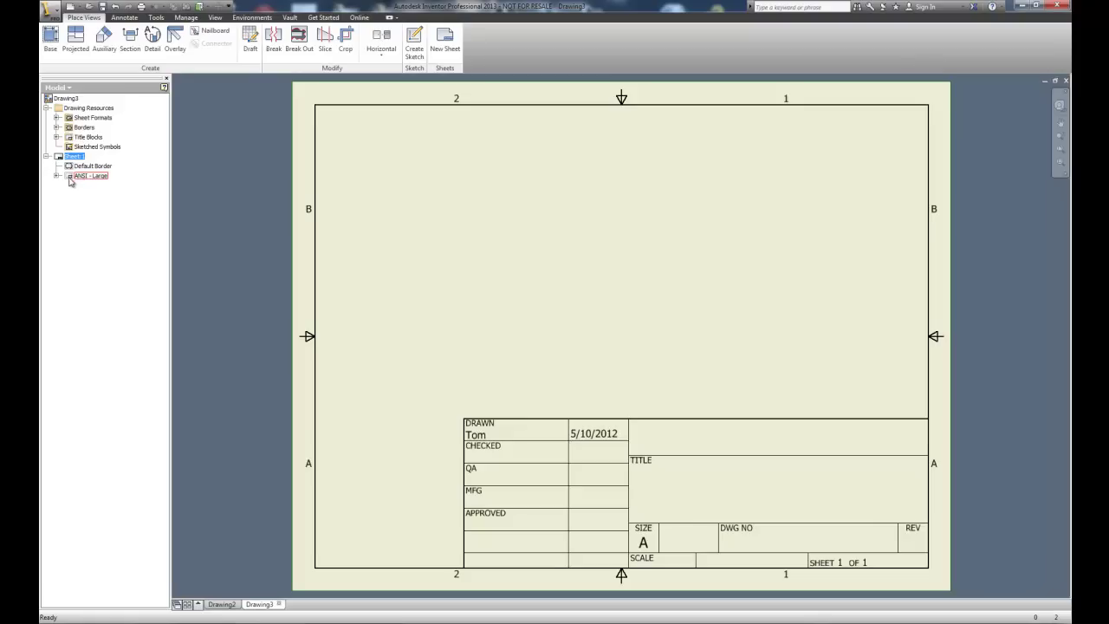
pyautogui.rightClick(74, 179)
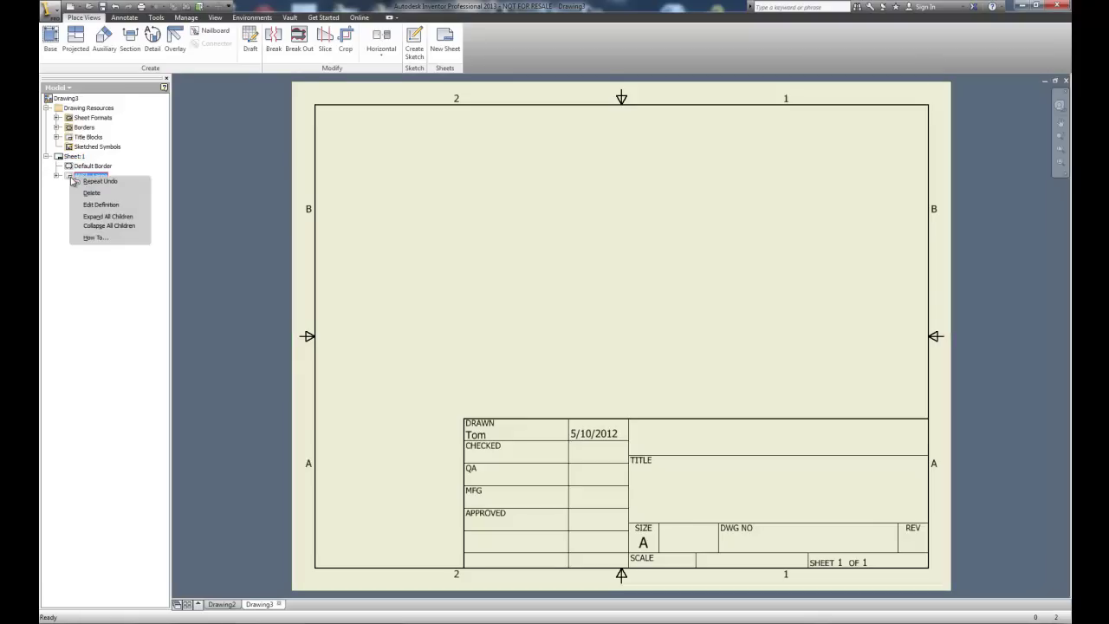
pyautogui.click(90, 193)
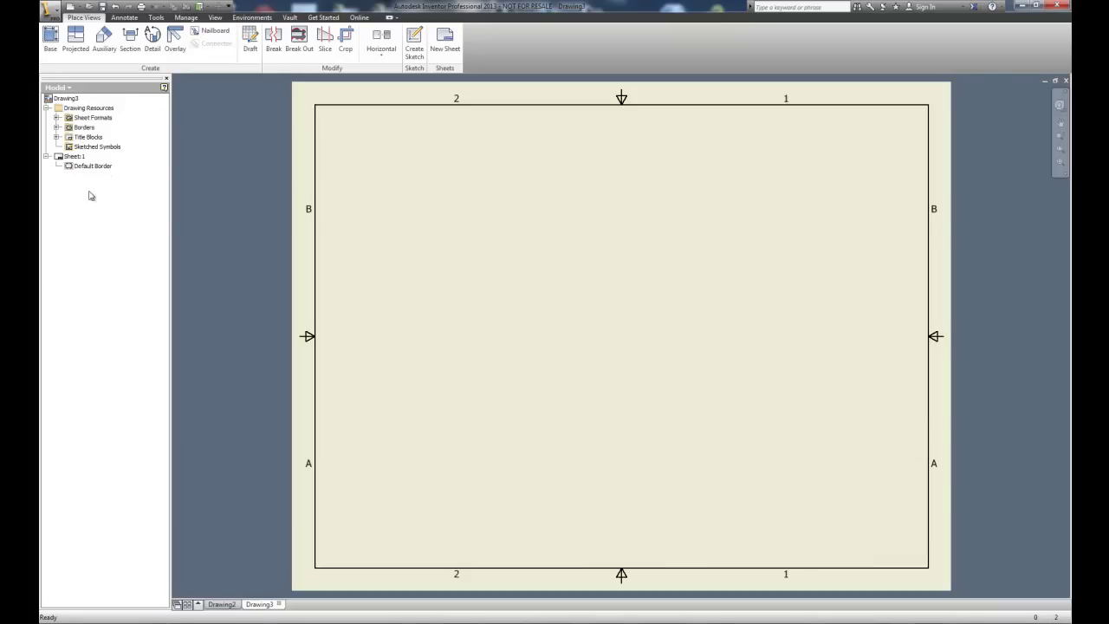
# Insert the ANSI A title block from the drawing resources onto Sheet:1
pyautogui.click(56, 118)
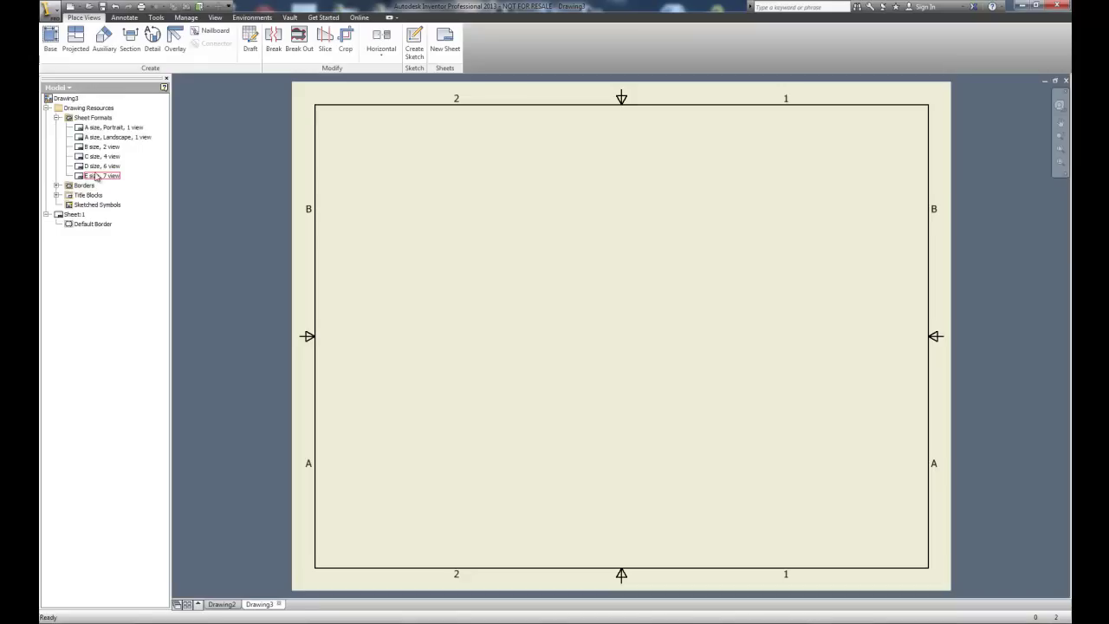
pyautogui.click(56, 118)
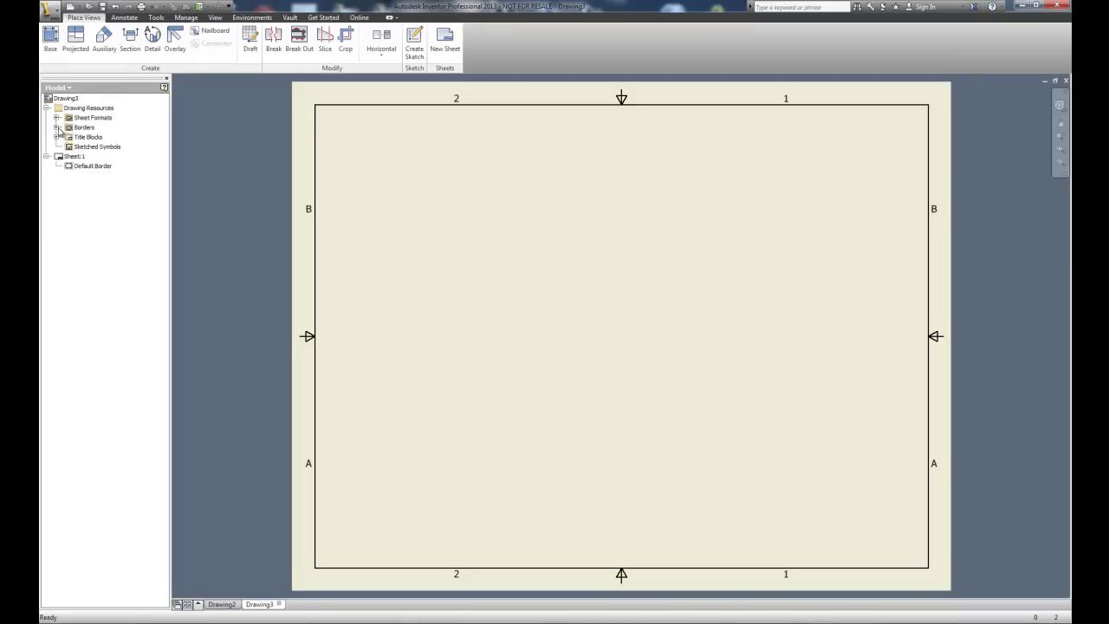
pyautogui.click(57, 127)
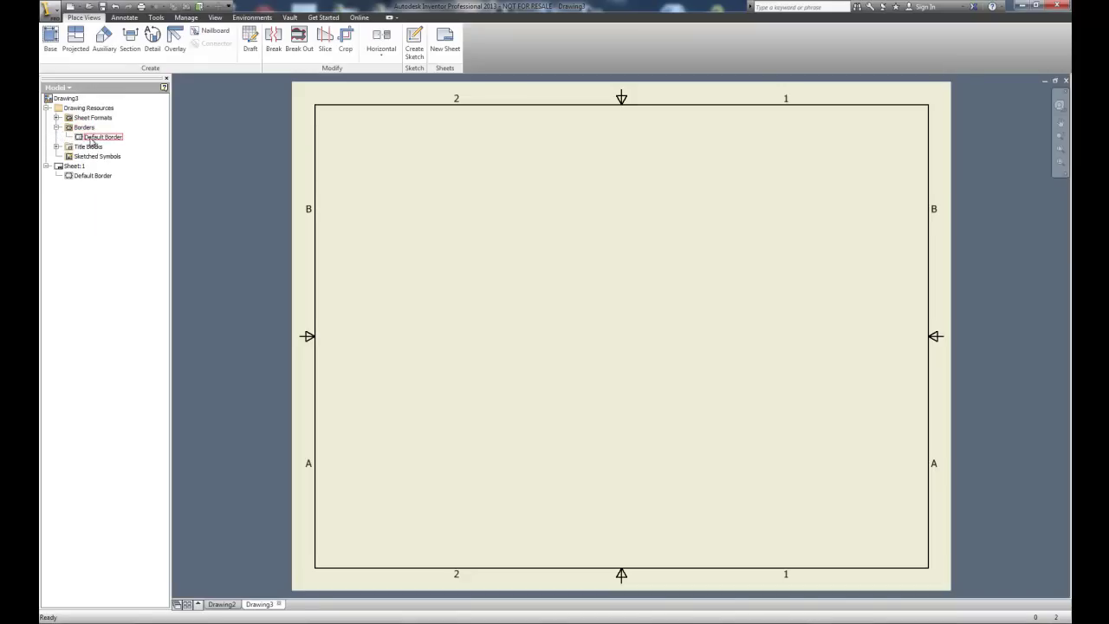
pyautogui.click(57, 147)
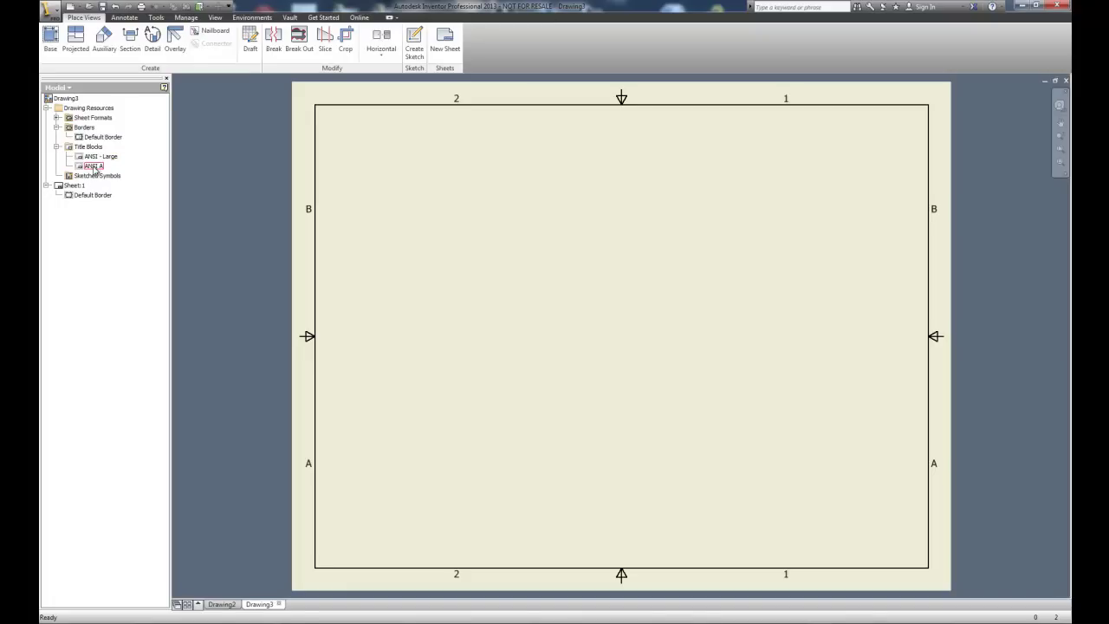
pyautogui.rightClick(95, 169)
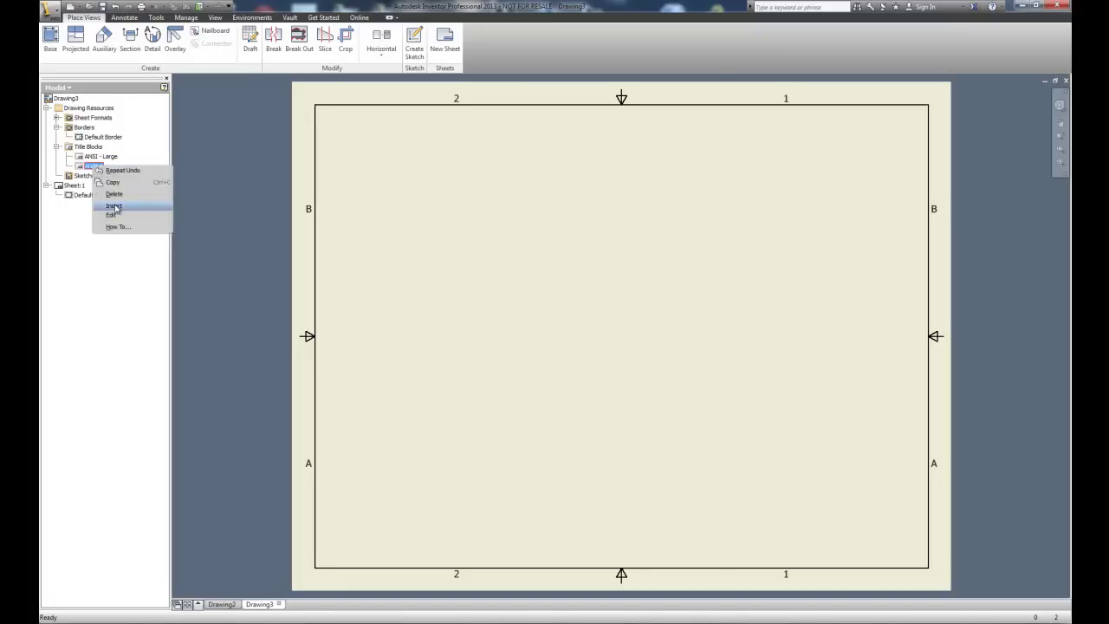
pyautogui.click(114, 206)
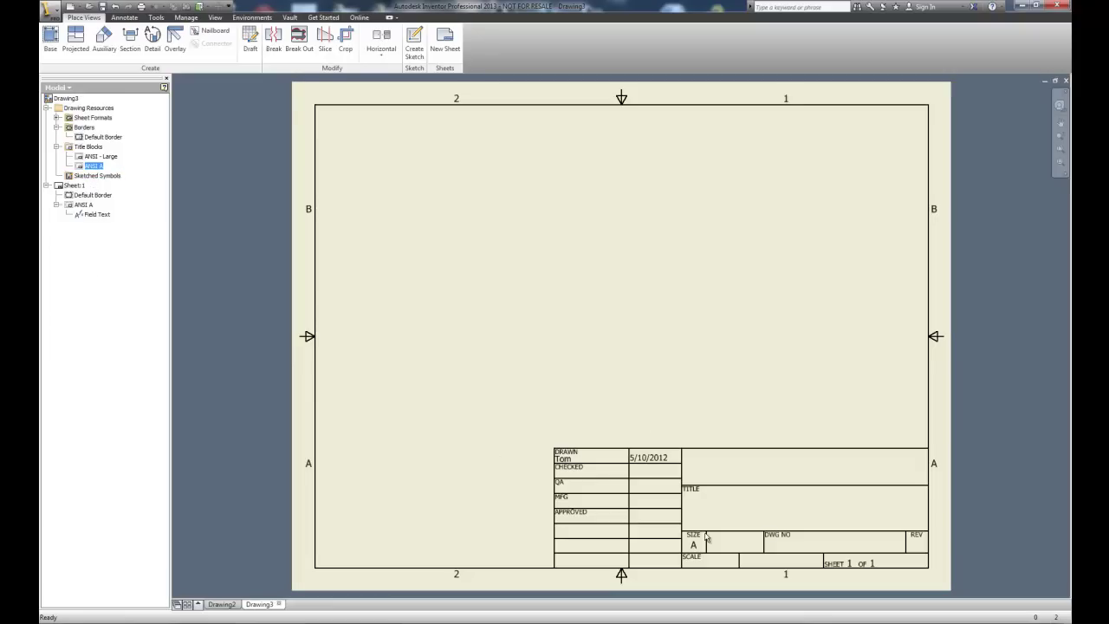
# Open the property fields of the ANSI A title block's field text, with the drawing's iProperties beside them
pyautogui.click(98, 215)
pyautogui.rightClick(98, 215)
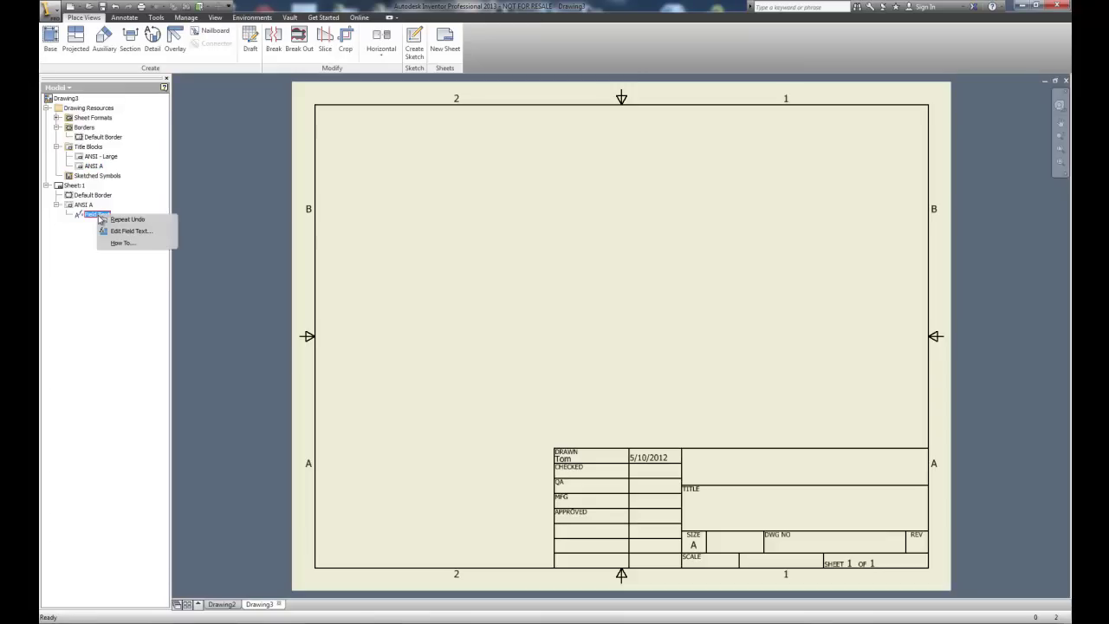
pyautogui.click(123, 232)
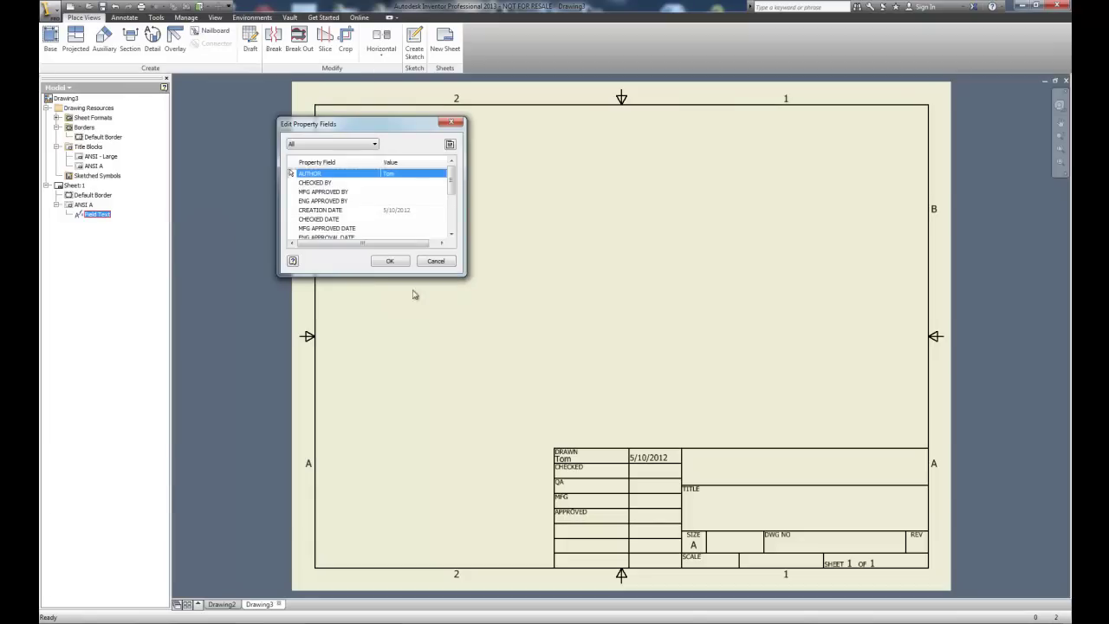
pyautogui.moveTo(368, 340); pyautogui.dragTo(372, 404)
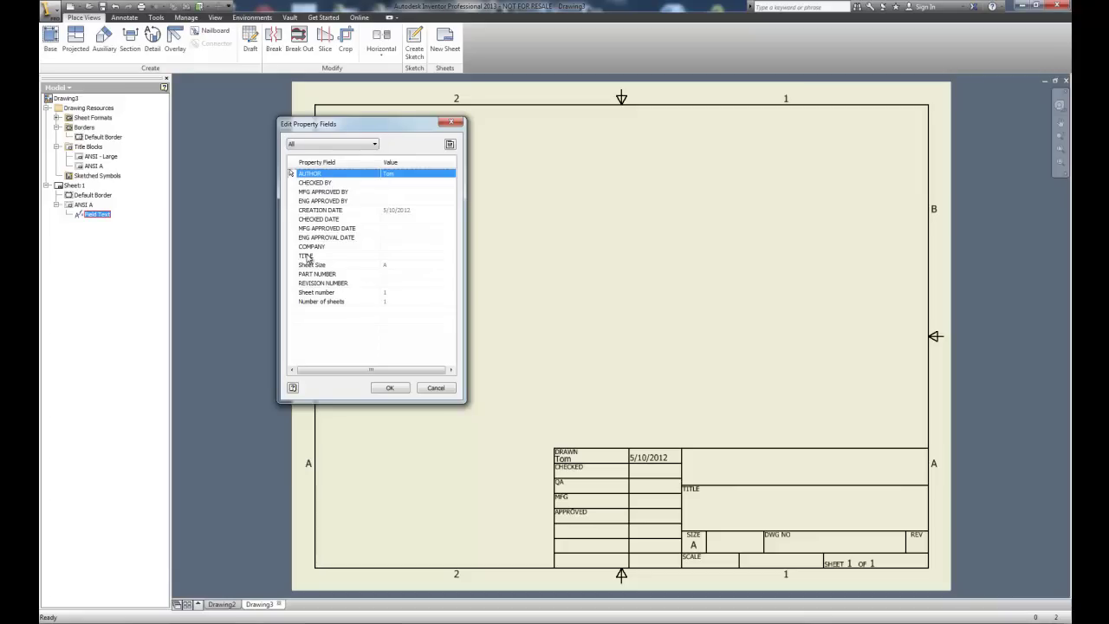
pyautogui.click(391, 184)
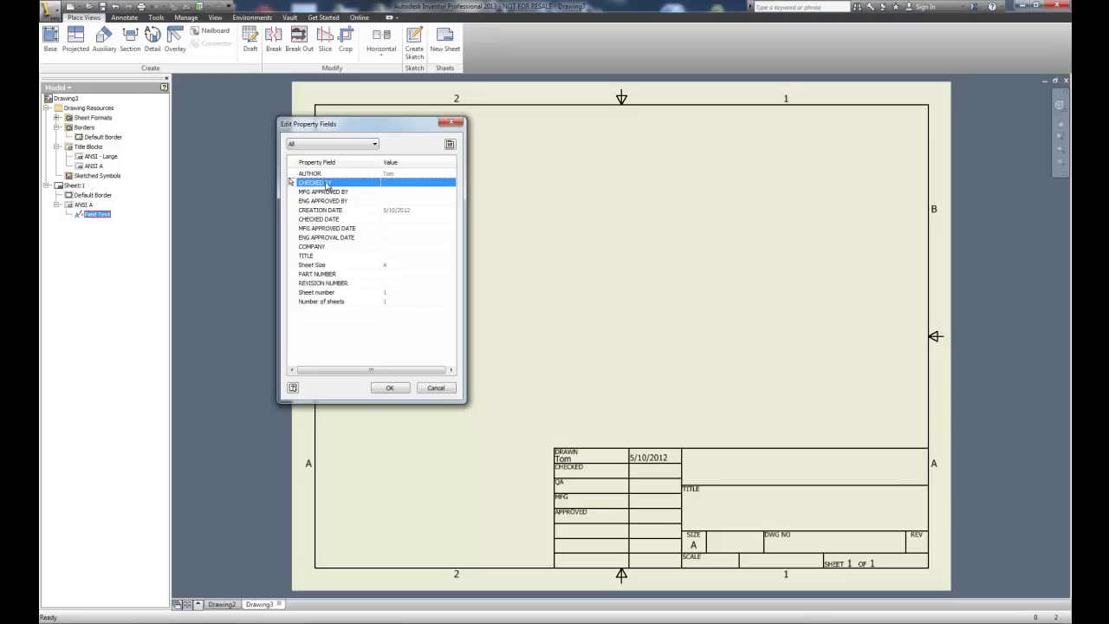
pyautogui.click(451, 145)
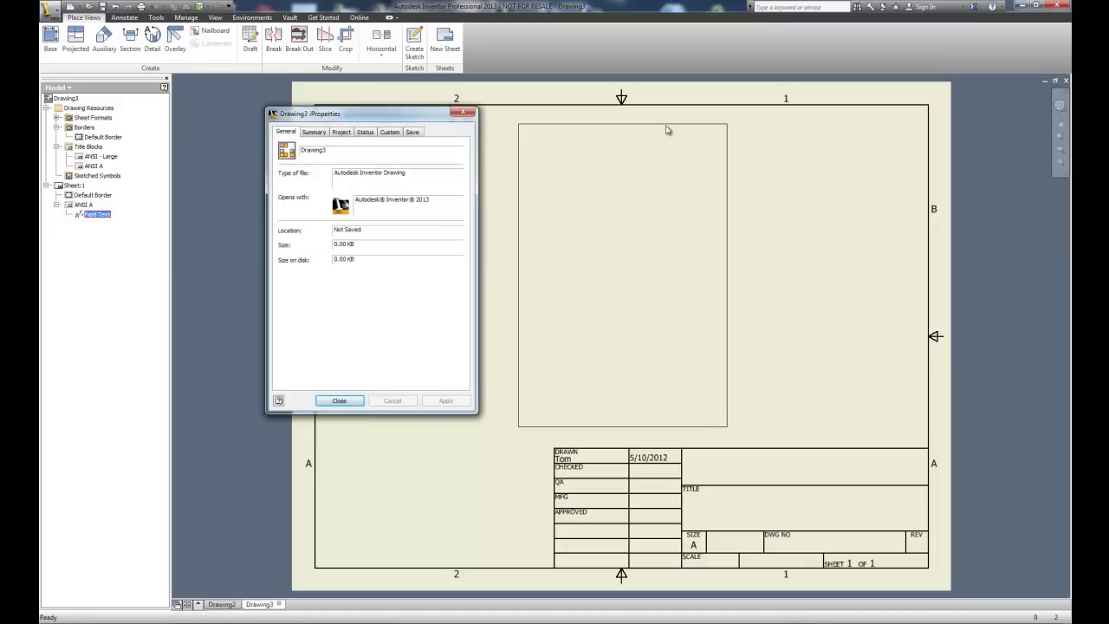
pyautogui.moveTo(664, 132); pyautogui.dragTo(672, 130)
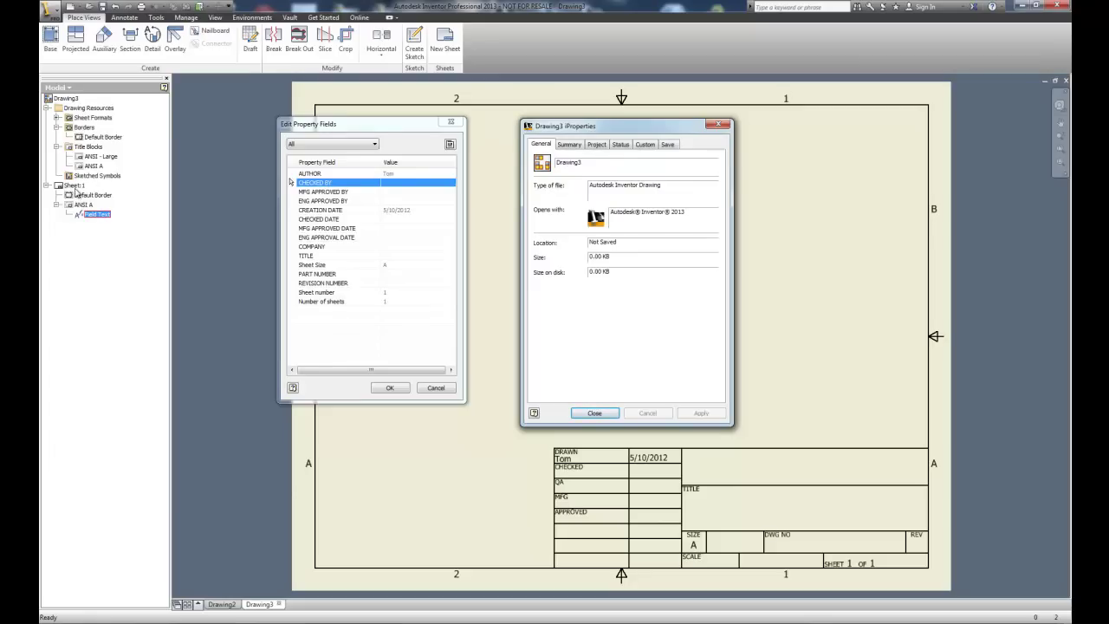
# In the iProperties summary, enter the subject "Sample Test drawing" and the title "Test drawing for video"
pyautogui.click(569, 144)
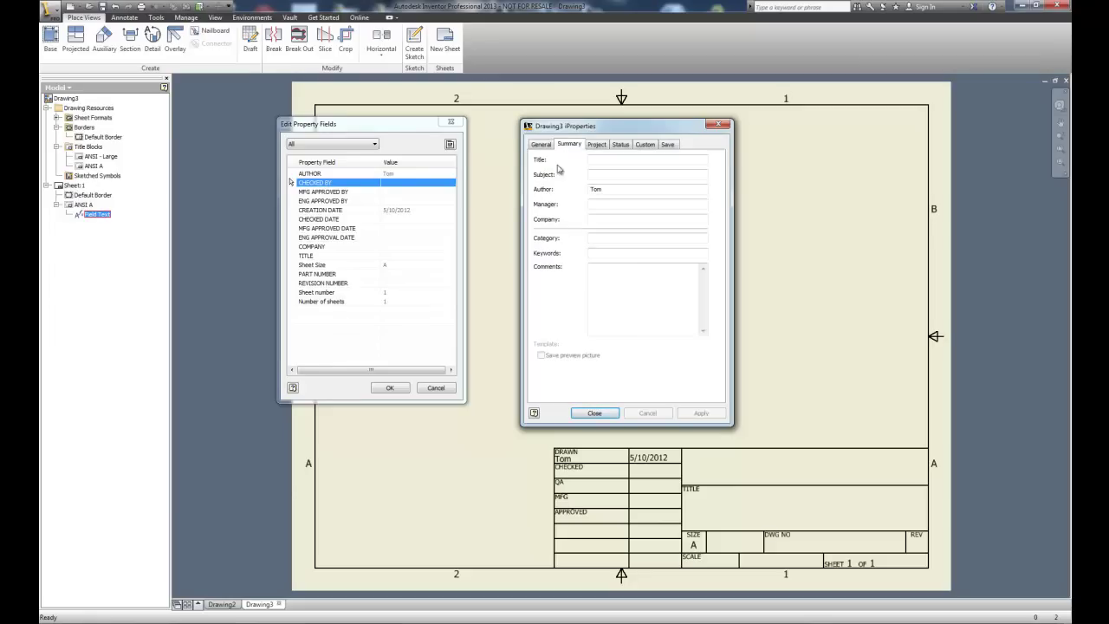
pyautogui.click(597, 175)
pyautogui.write('Sa')
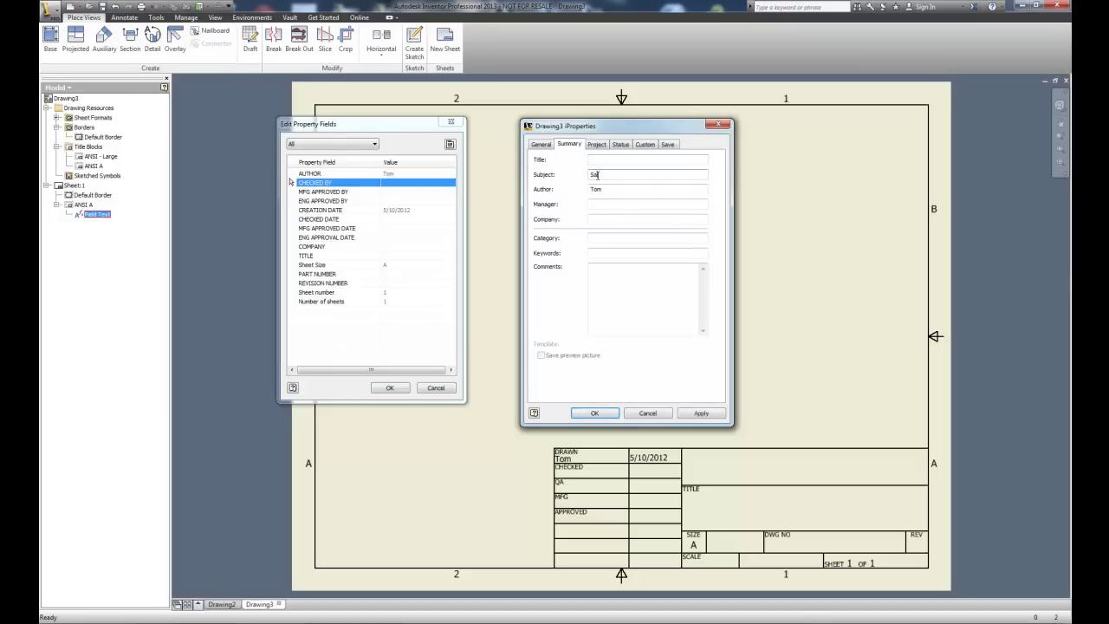
pyautogui.write('mple Test drawing')
pyautogui.click(607, 160)
pyautogui.write('Test drawing')
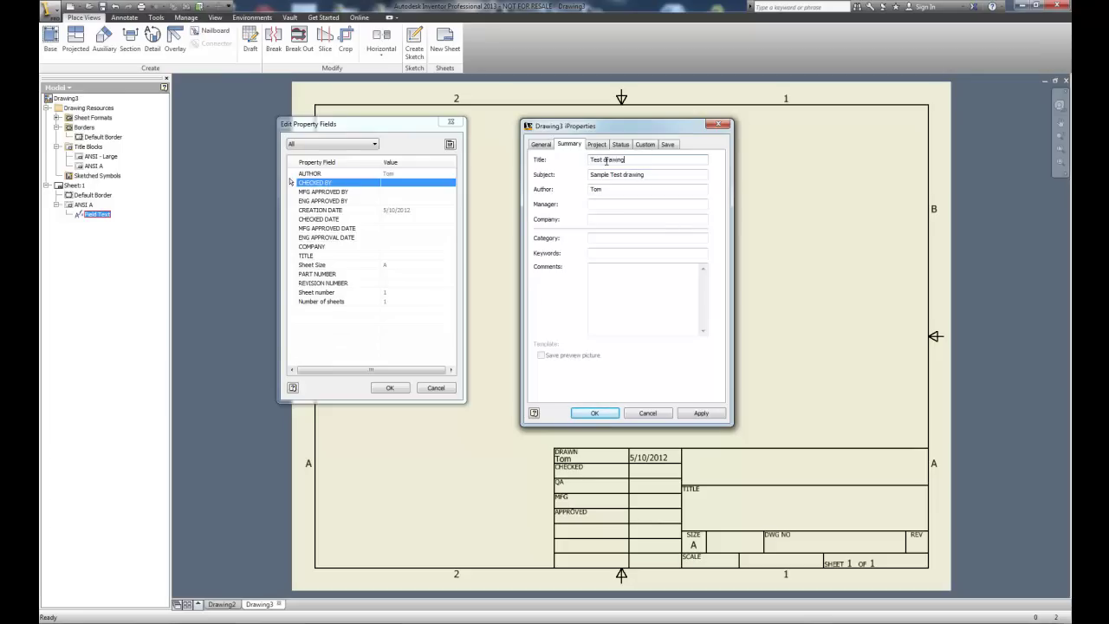
pyautogui.write(' for video')
# Enter "Inventor 2013" as the company, apply the iProperties and accept the title block's property fields
pyautogui.click(596, 219)
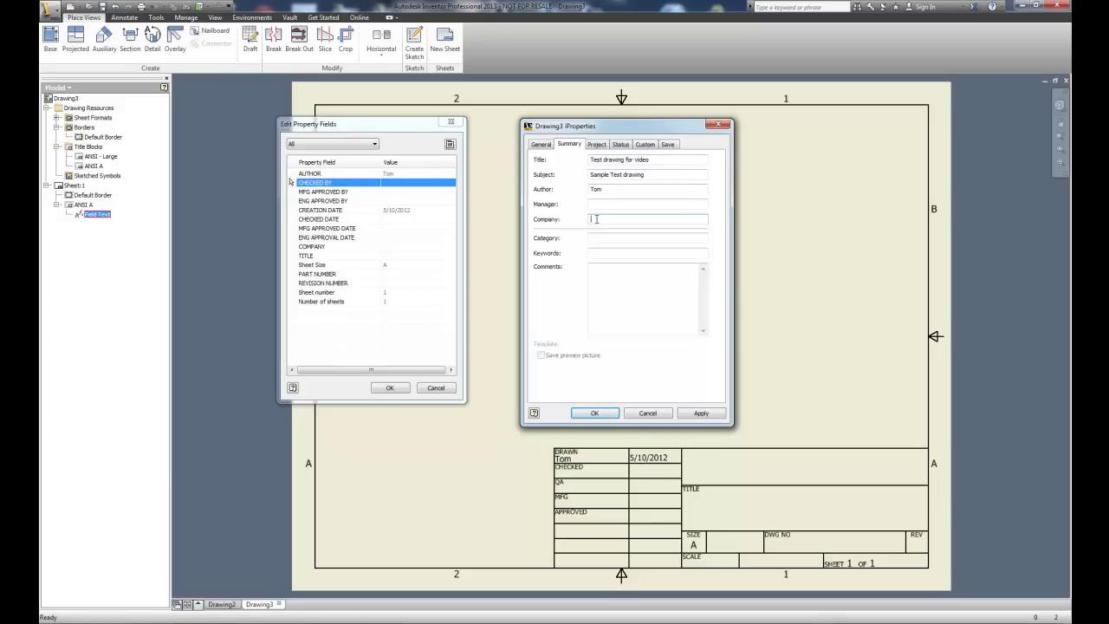
pyautogui.write('Inventor 2013')
pyautogui.click(701, 414)
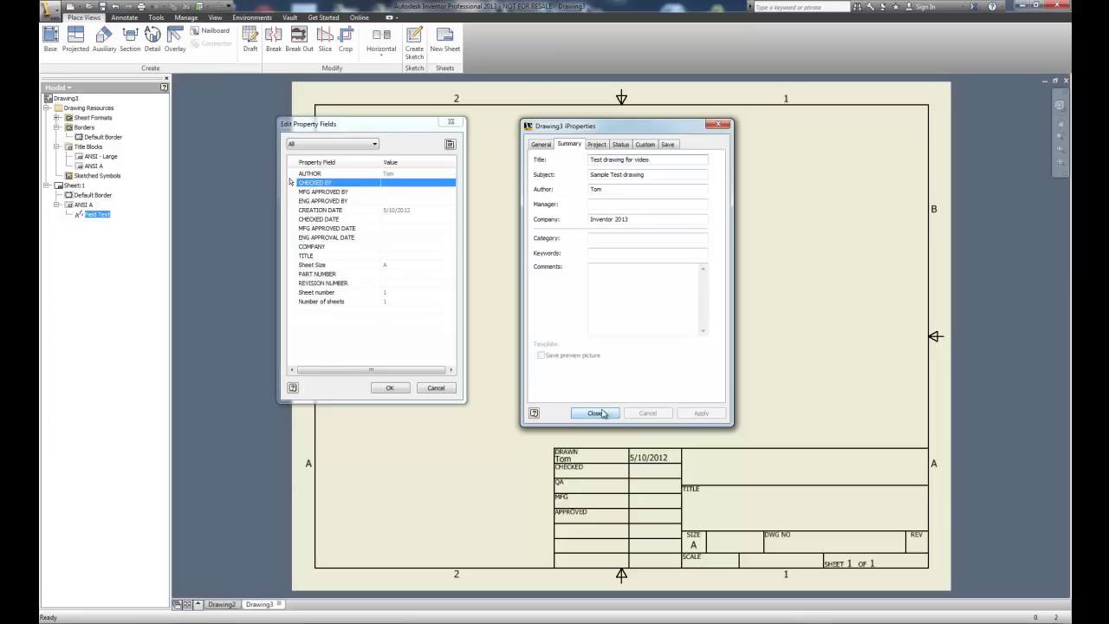
pyautogui.click(597, 413)
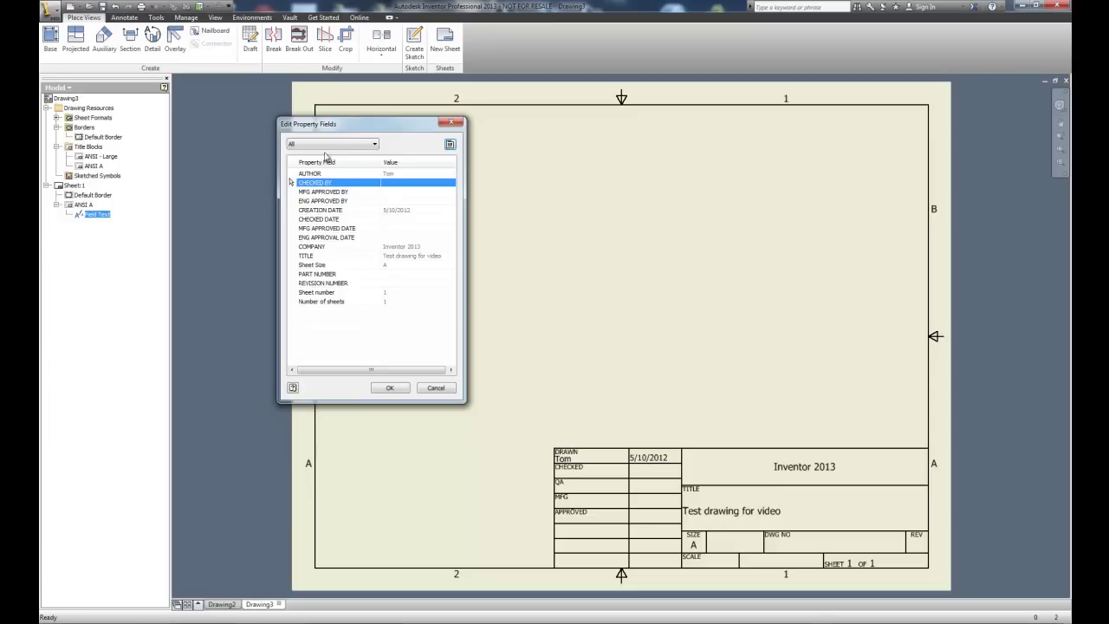
pyautogui.moveTo(319, 126); pyautogui.dragTo(280, 116)
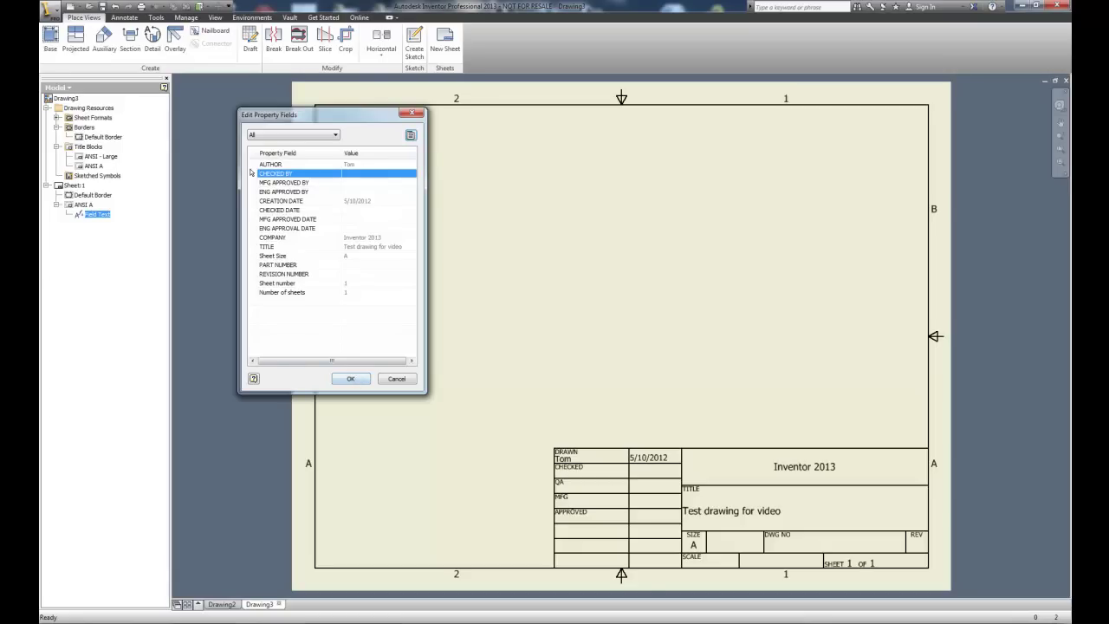
pyautogui.press('Return')
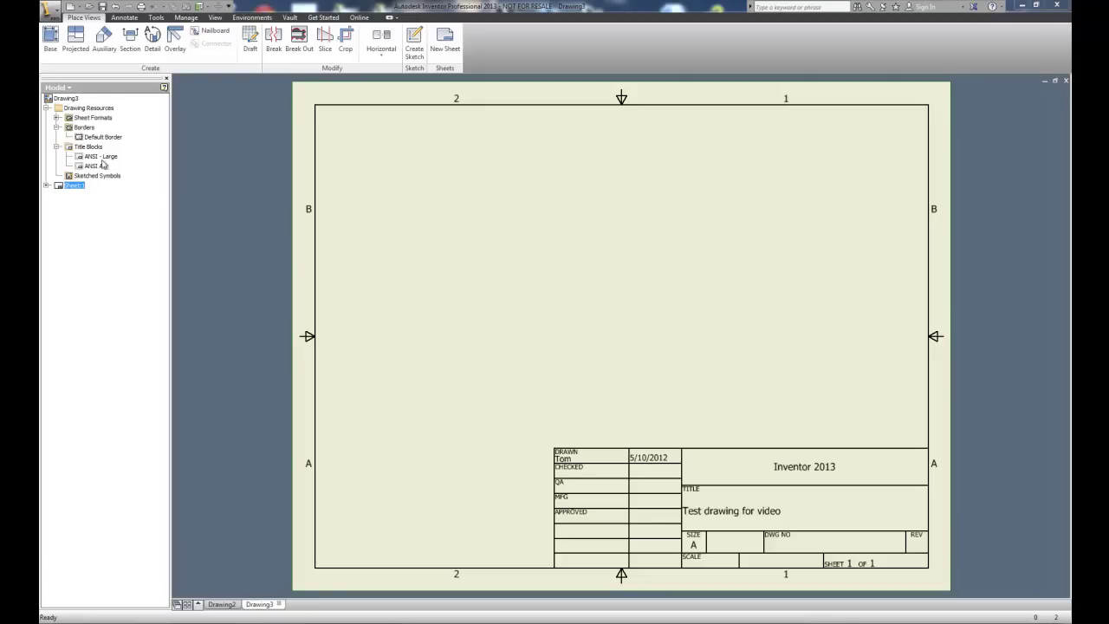
# Add a second sheet to the drawing and reactivate Sheet:1
pyautogui.rightClick(72, 102)
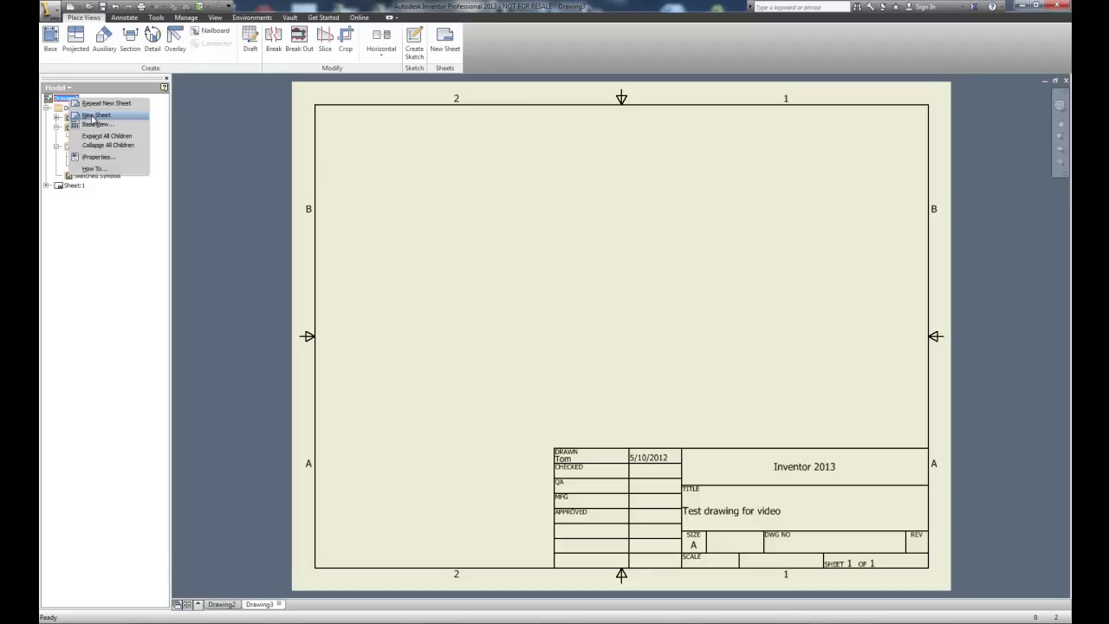
pyautogui.click(97, 115)
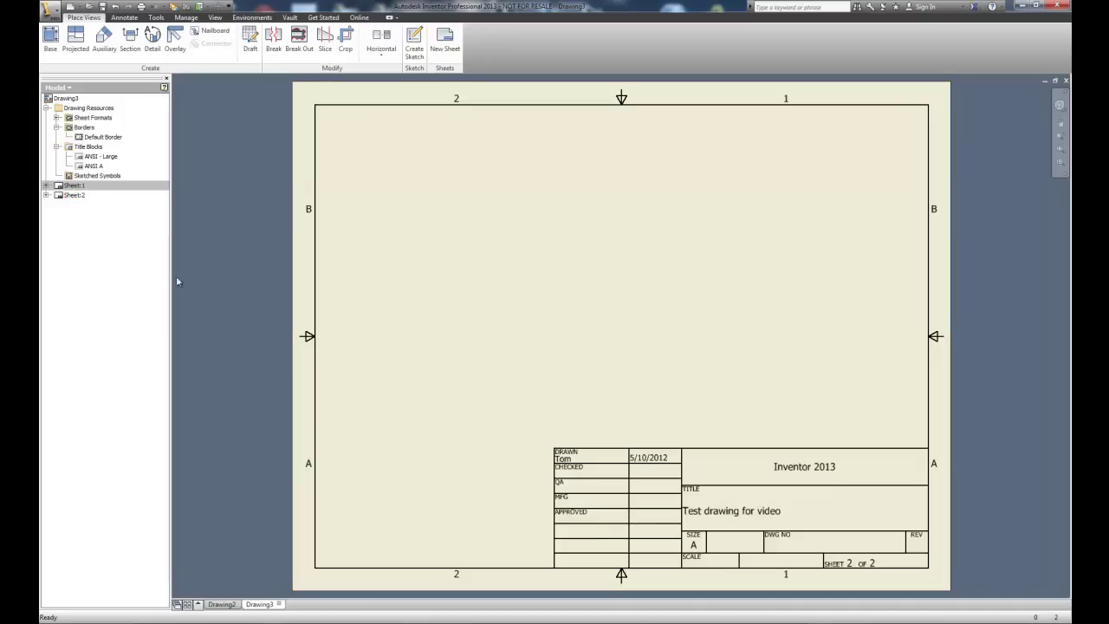
pyautogui.click(48, 195)
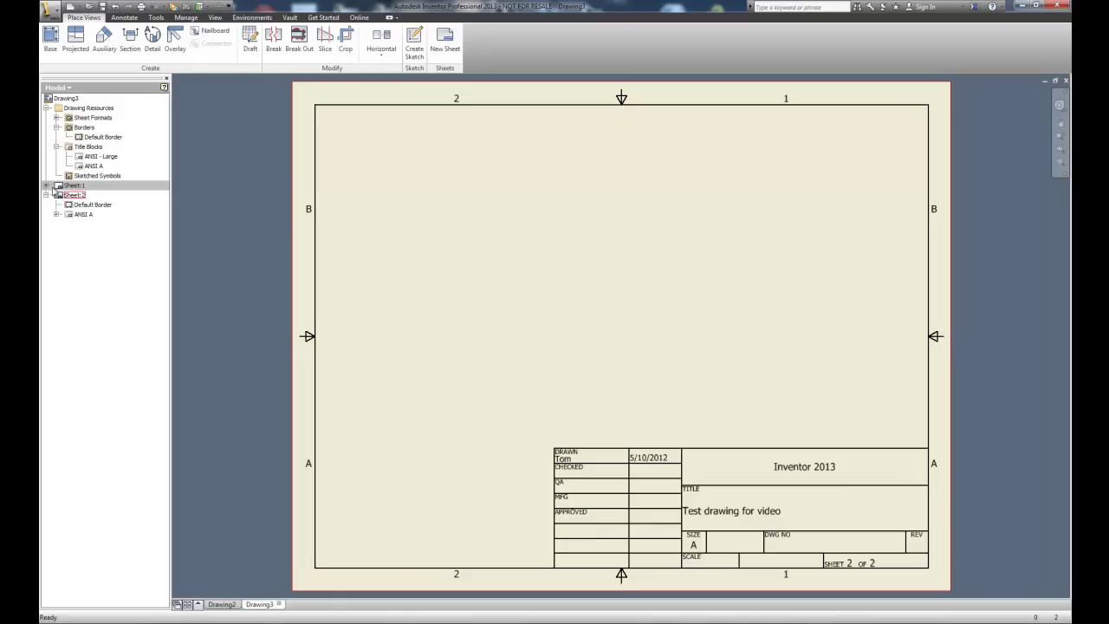
pyautogui.doubleClick(58, 185)
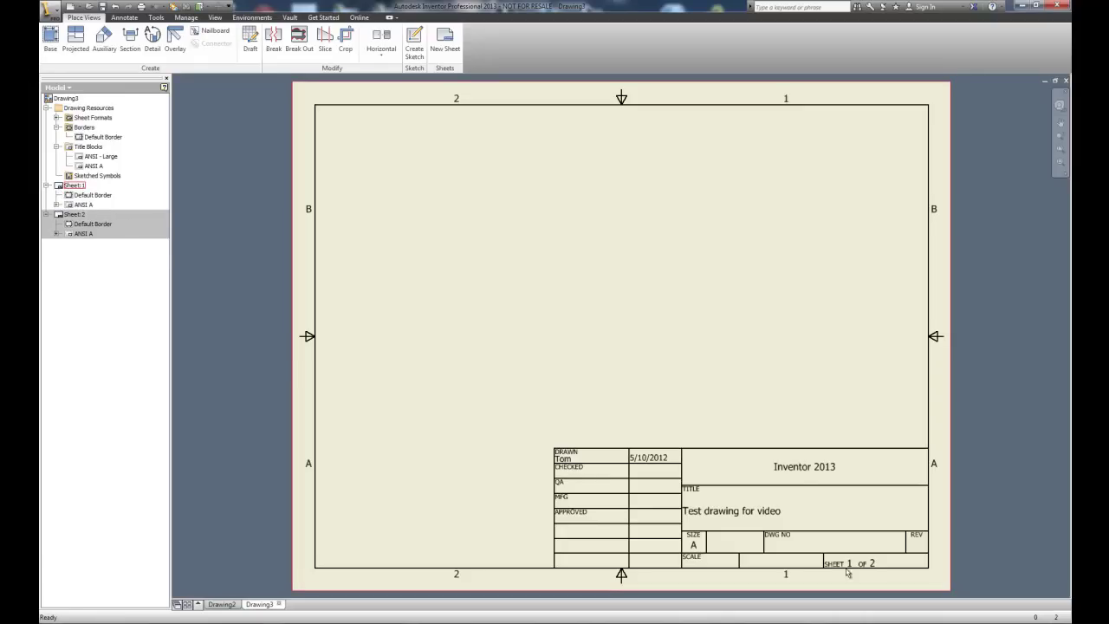
pyautogui.rightClick(728, 515)
pyautogui.press('Escape')
pyautogui.rightClick(725, 514)
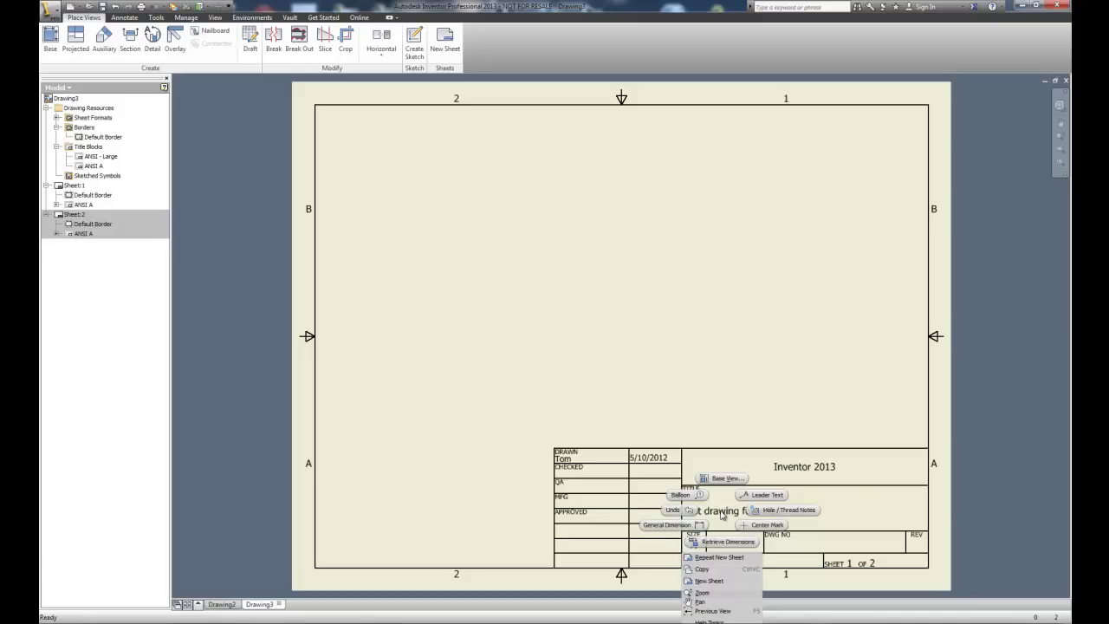
pyautogui.click(724, 395)
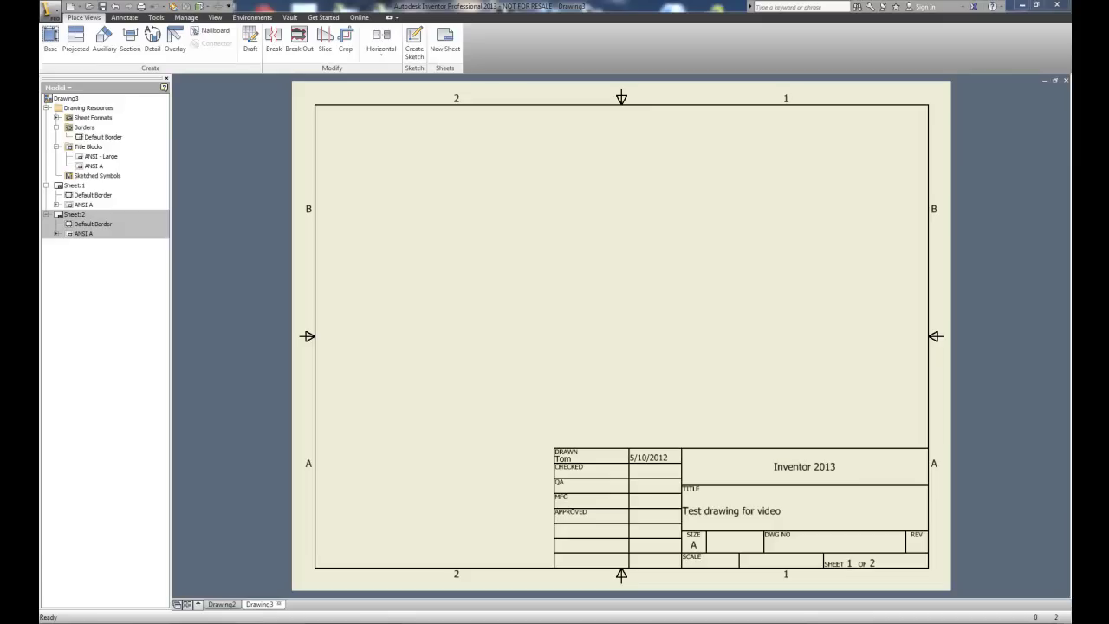
# Open the definition of Sheet:1's ANSI A title block for editing
pyautogui.rightClick(79, 205)
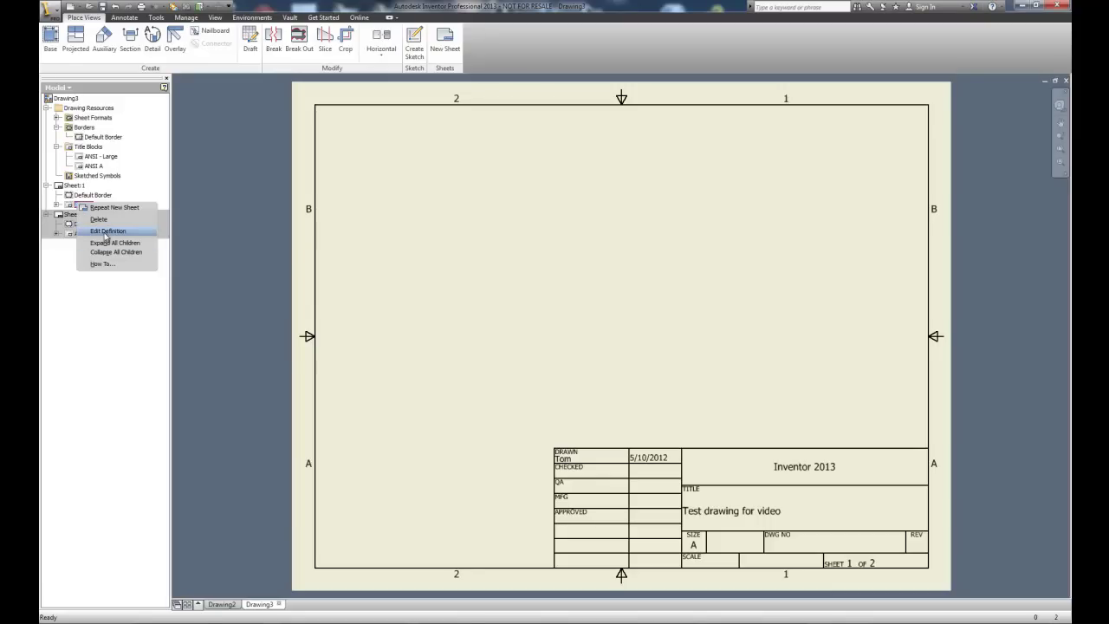
pyautogui.click(105, 233)
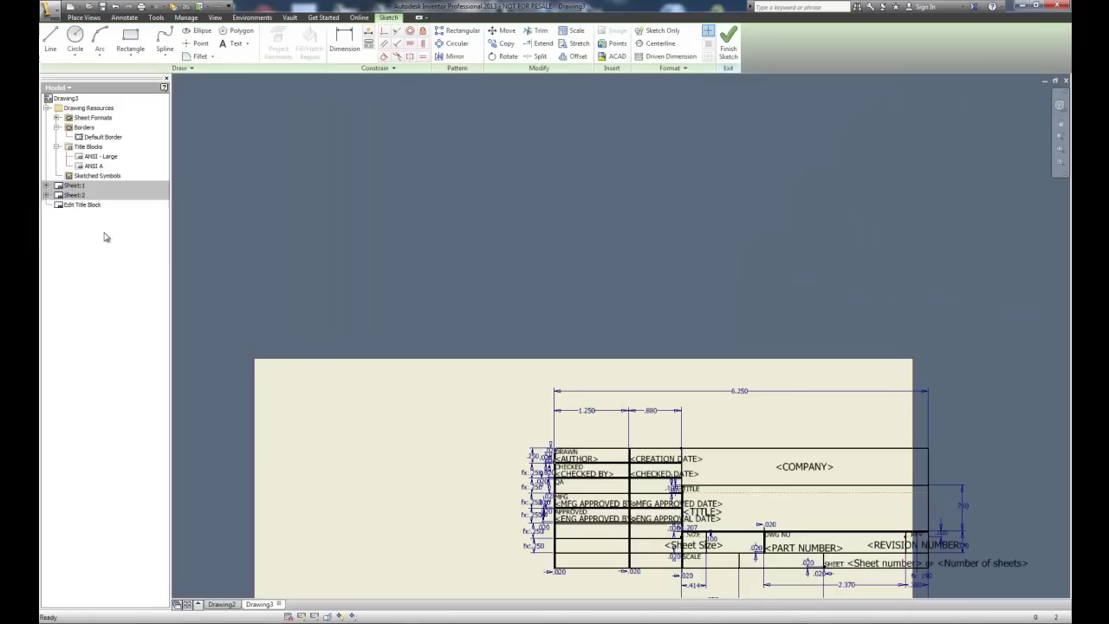
# Examine the text formatting and property source of the <COMPANY> field in the title block sketch
pyautogui.scroll(-3, 845, 460)
pyautogui.scroll(5, 832, 486)
pyautogui.scroll(-6, 824, 512)
pyautogui.scroll(3, 823, 595)
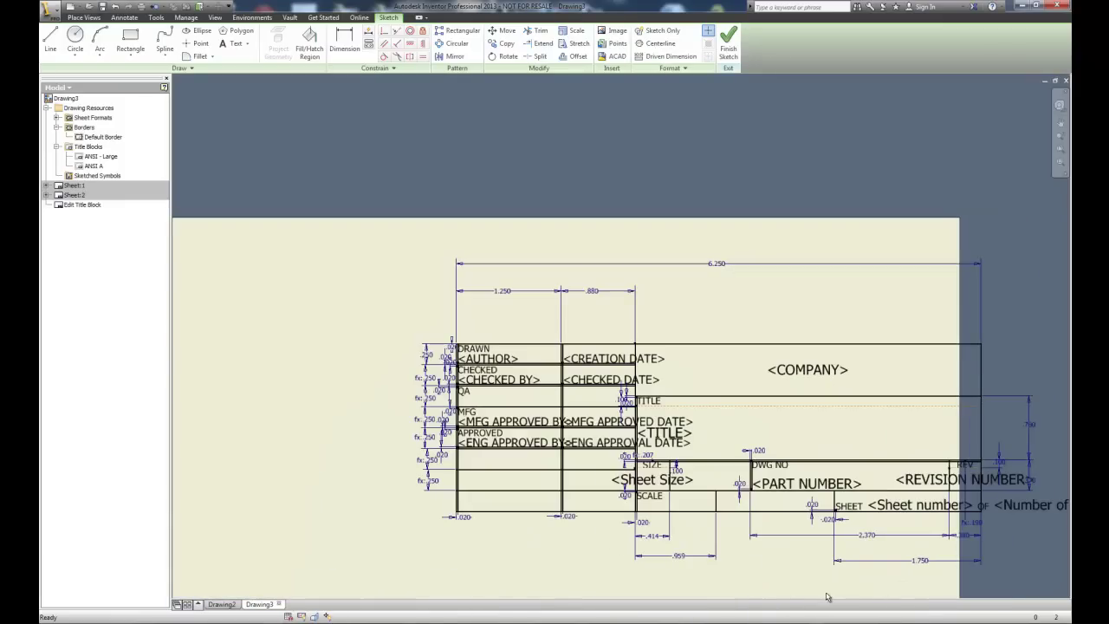
pyautogui.click(1060, 122)
pyautogui.moveTo(783, 326); pyautogui.dragTo(696, 279)
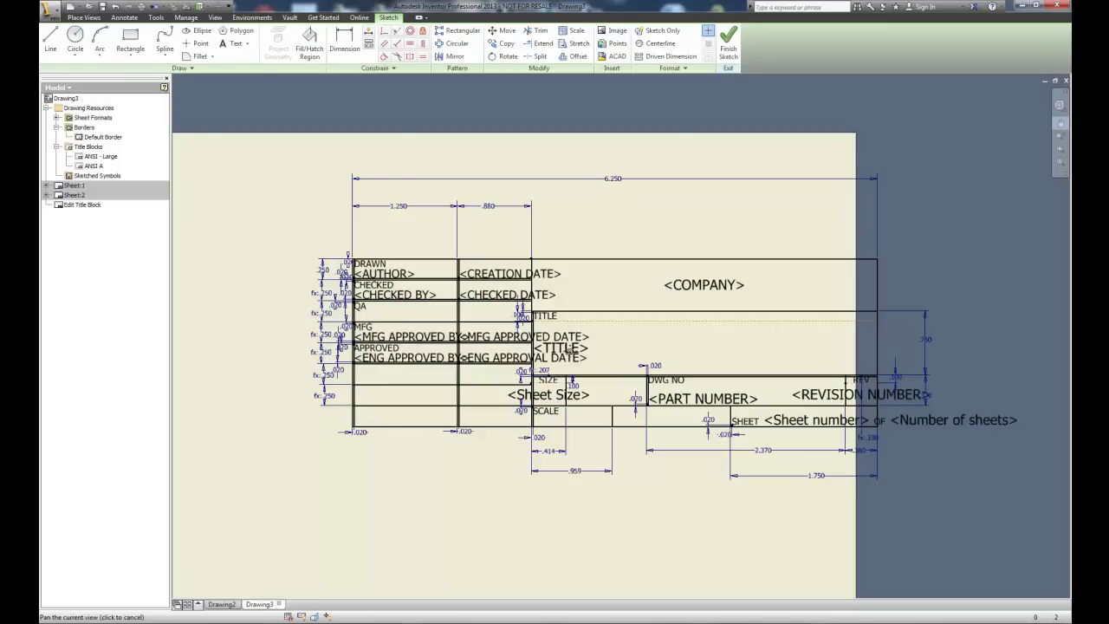
pyautogui.rightClick(629, 293)
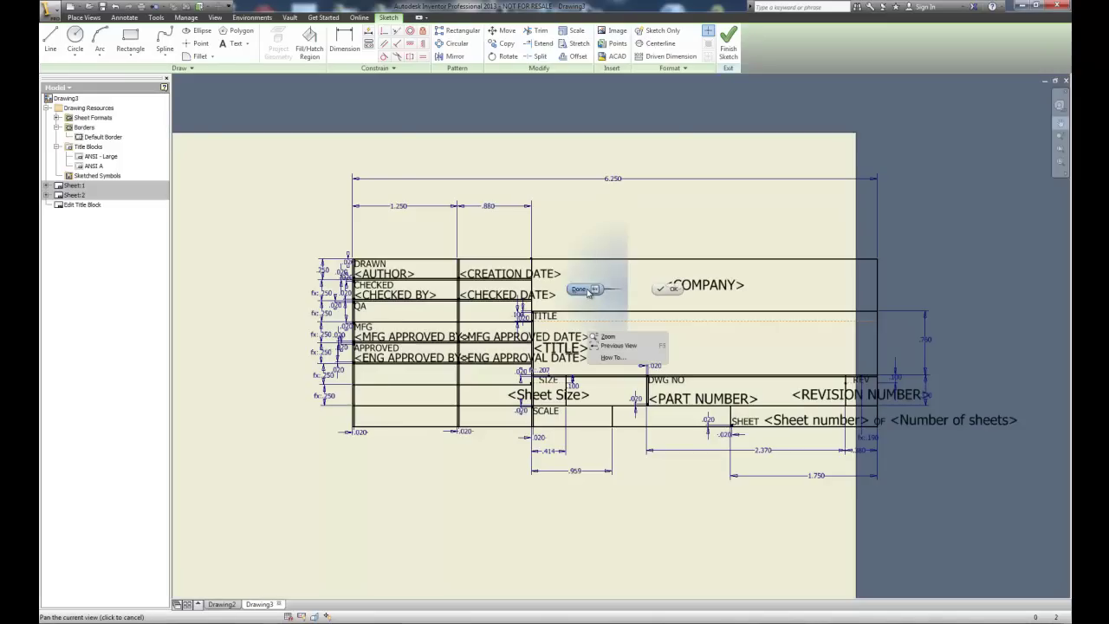
pyautogui.click(591, 292)
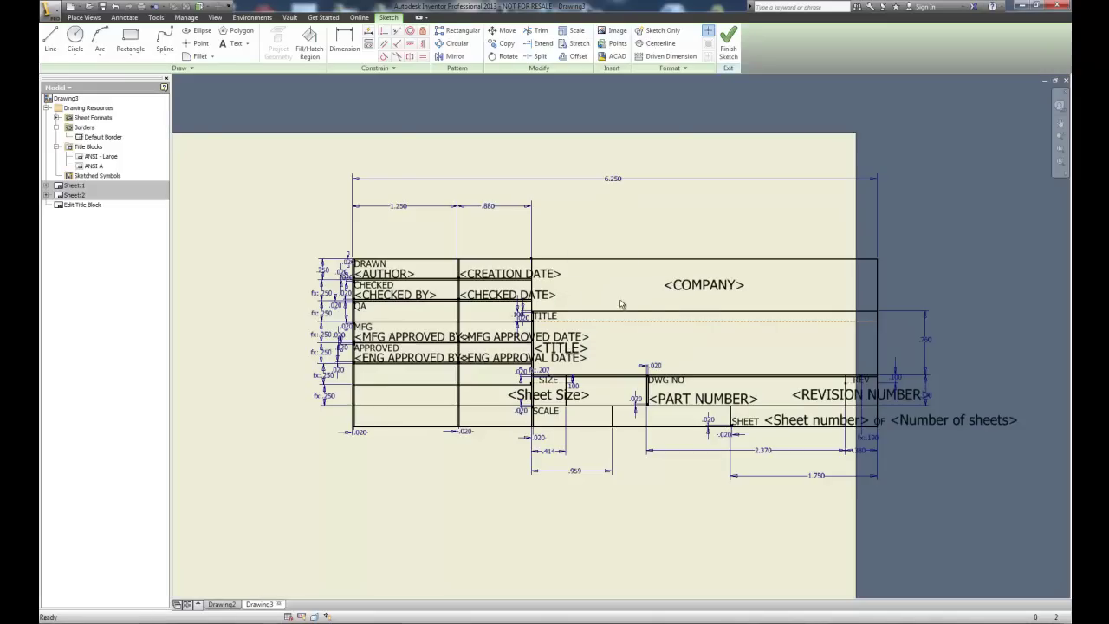
pyautogui.doubleClick(709, 289)
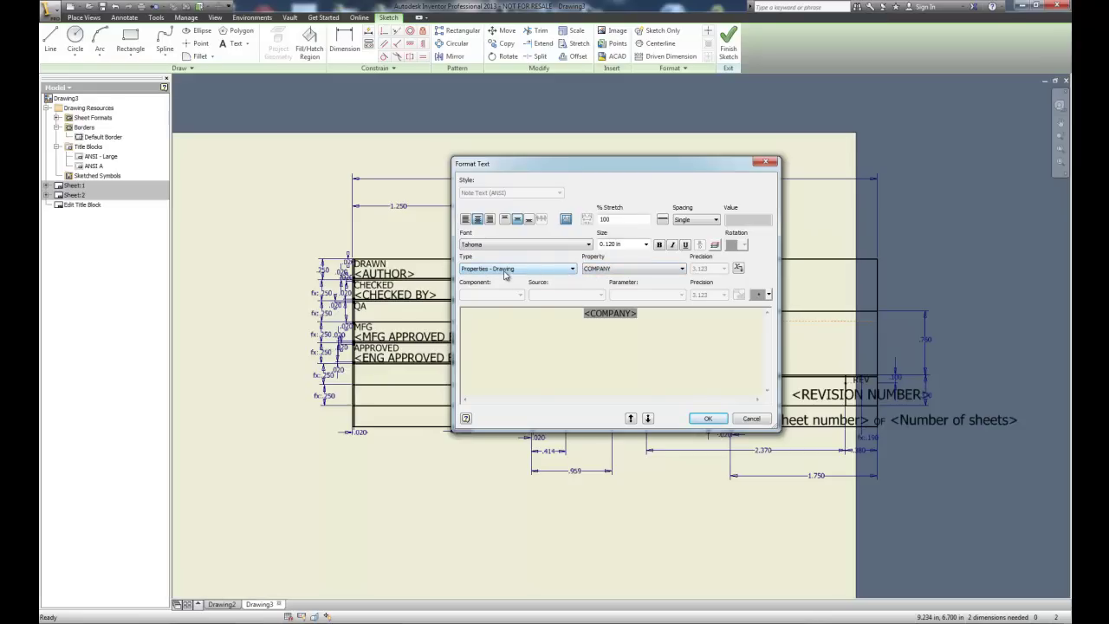
pyautogui.click(709, 419)
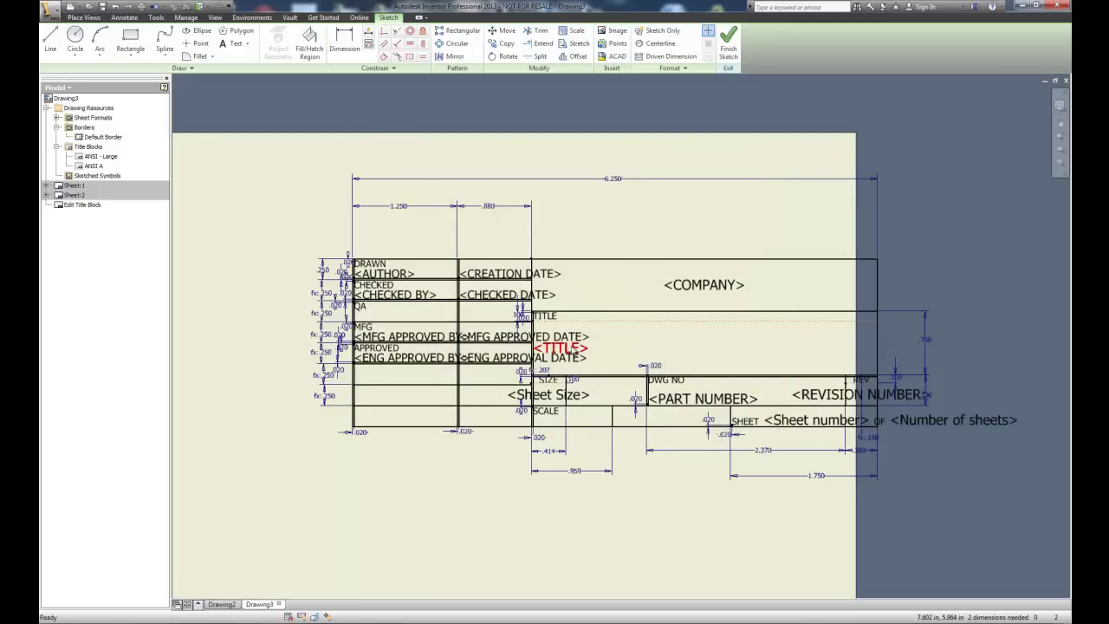
pyautogui.doubleClick(569, 348)
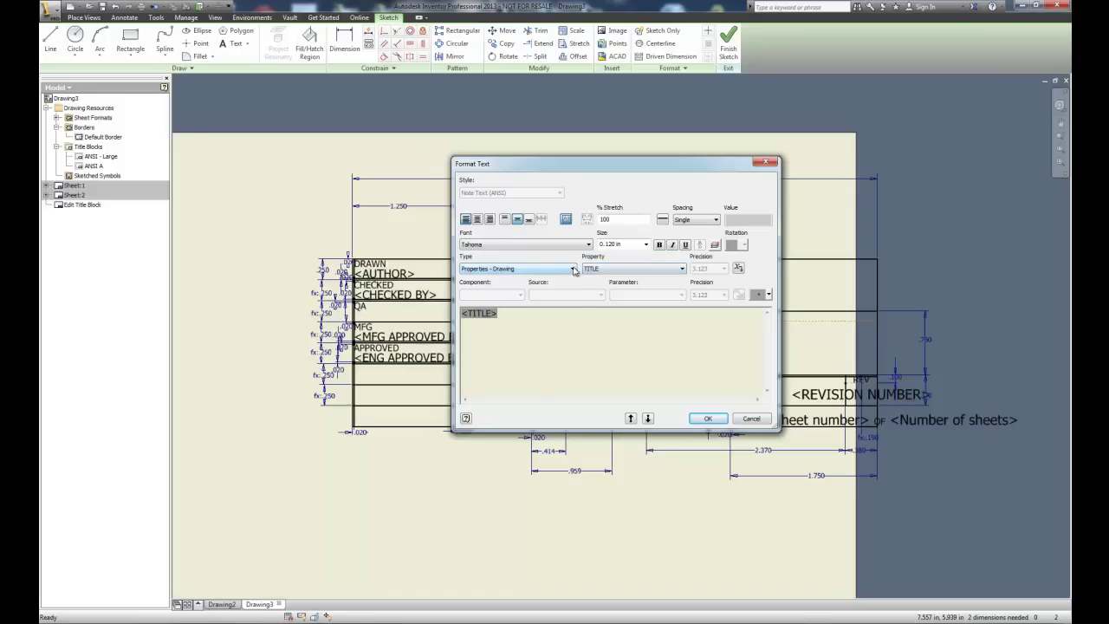
pyautogui.click(575, 270)
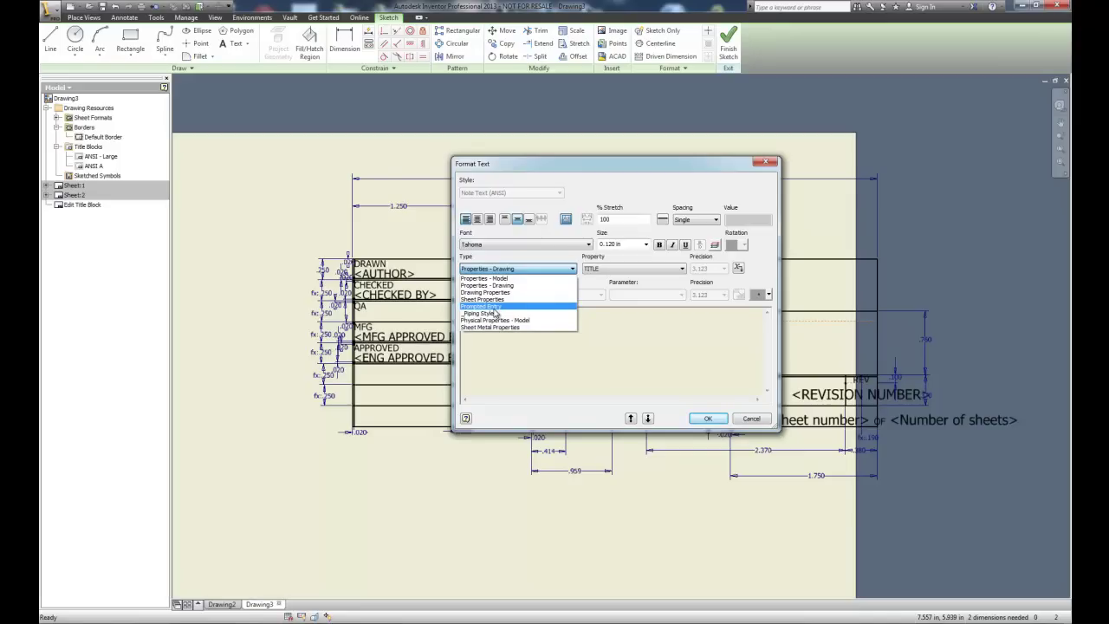
pyautogui.click(494, 308)
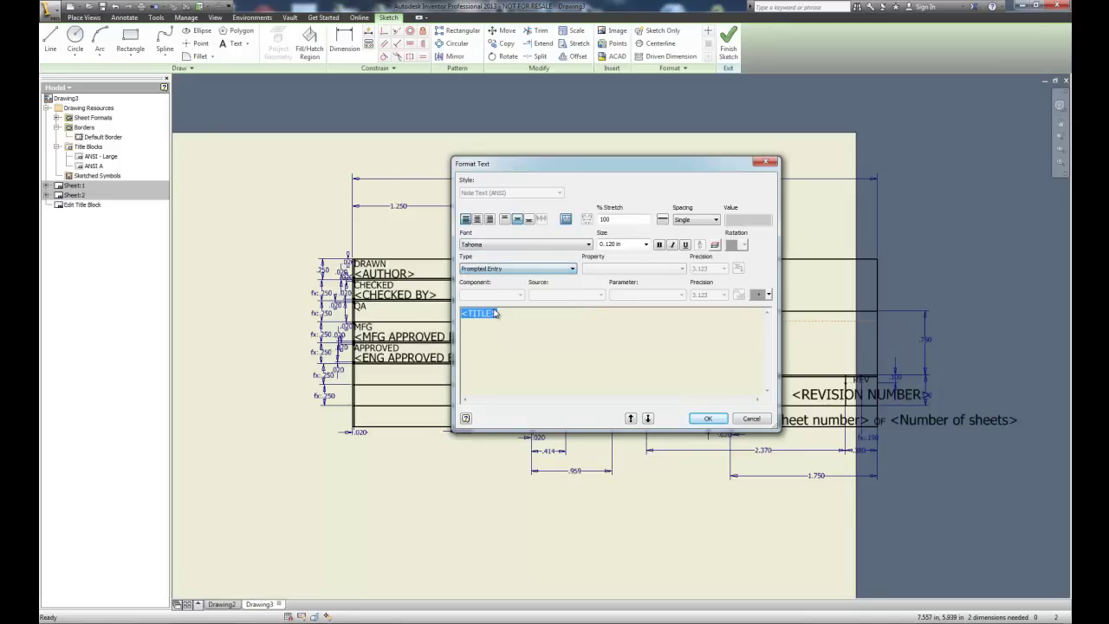
pyautogui.moveTo(501, 313); pyautogui.dragTo(460, 313)
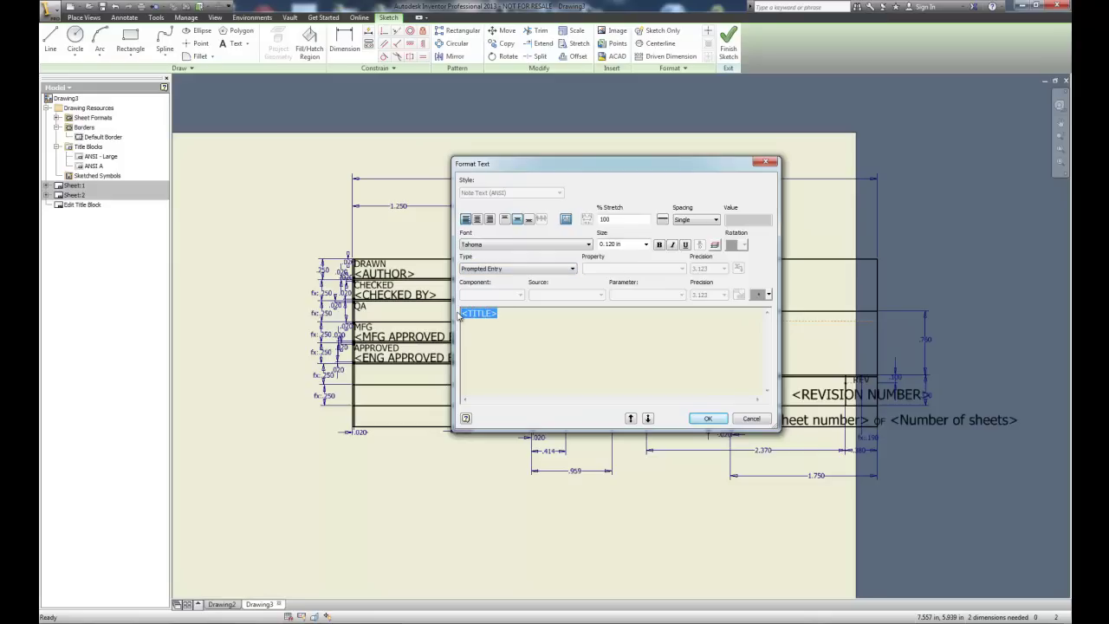
pyautogui.press('Delete')
pyautogui.click(511, 269)
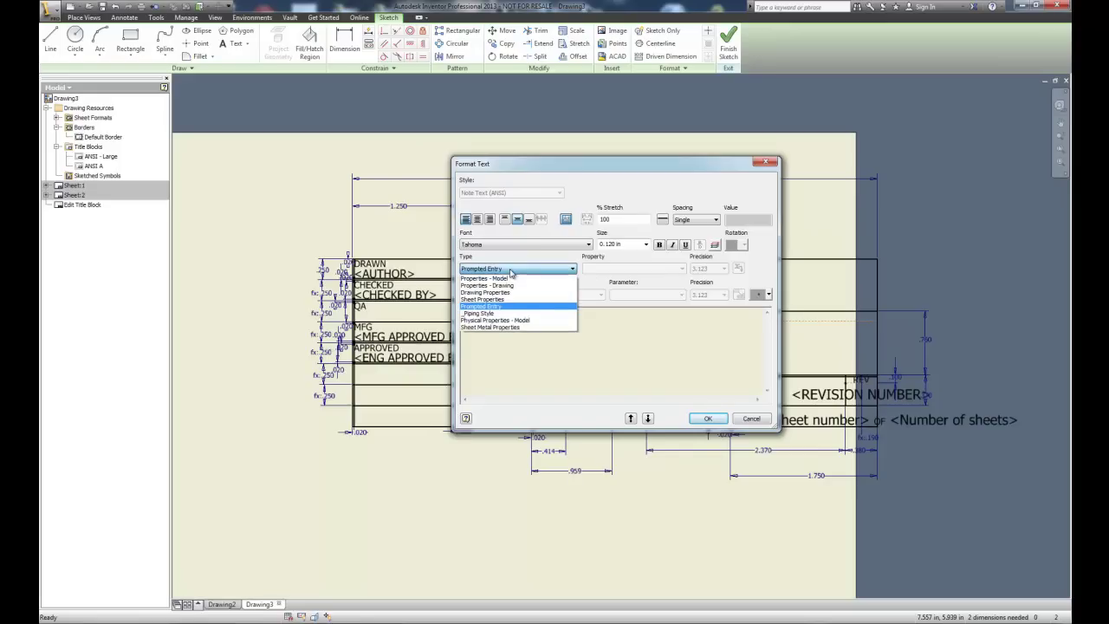
pyautogui.click(488, 308)
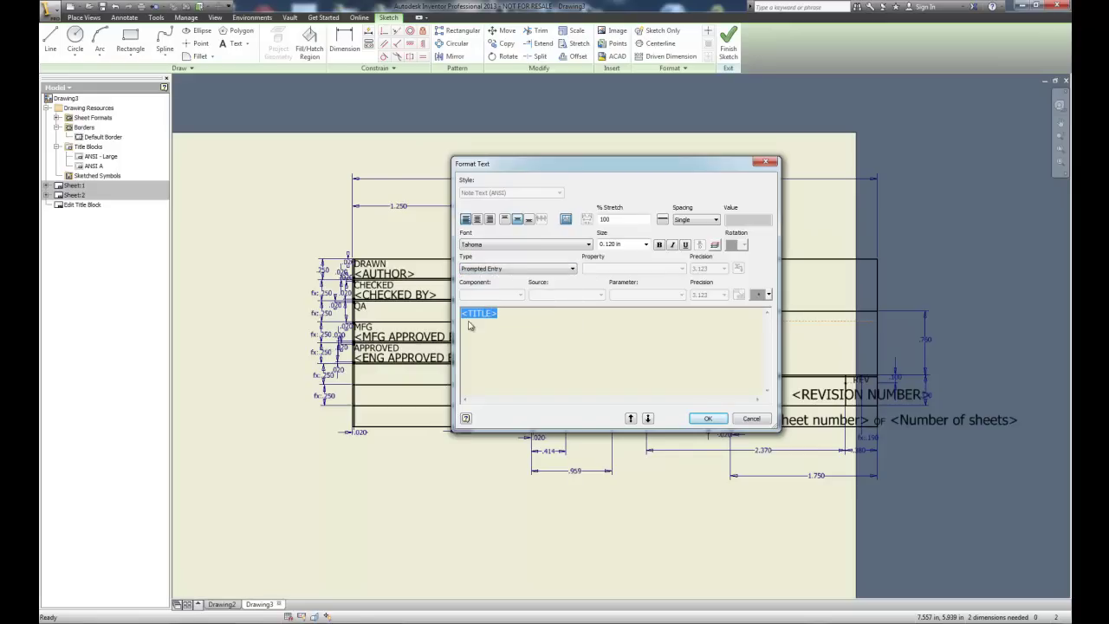
pyautogui.click(484, 319)
pyautogui.moveTo(497, 315)
pyautogui.mouseDown()
pyautogui.moveTo(469, 315)
pyautogui.moveTo(494, 316)
pyautogui.mouseUp()
pyautogui.click(753, 421)
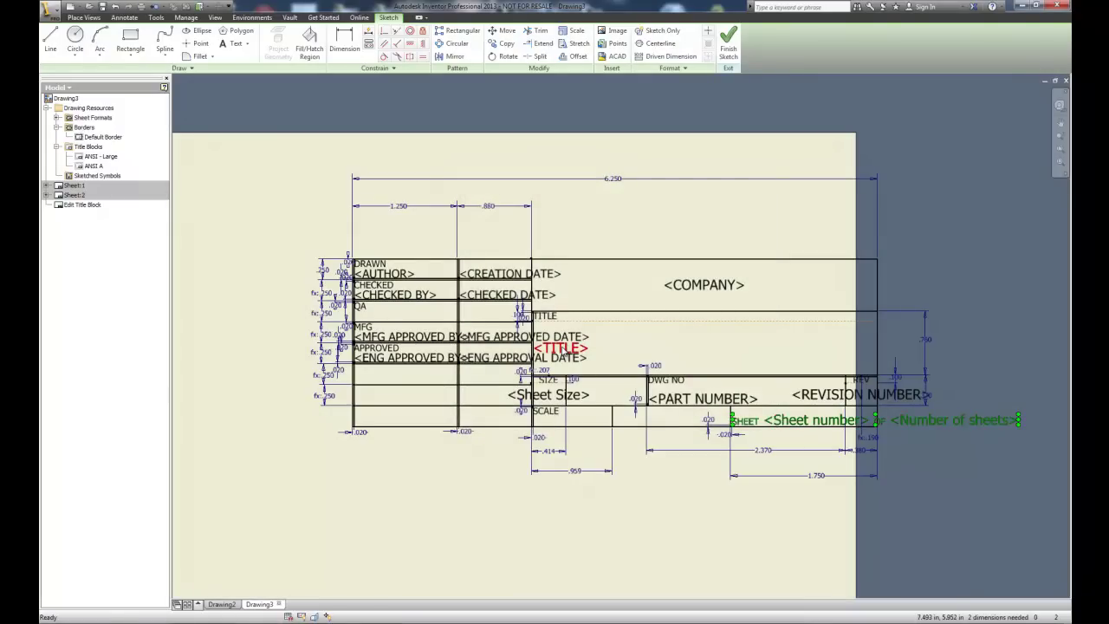
# Replace the title block's <TITLE> text with a new text box of type Prompted Entry in the title cell
pyautogui.rightClick(561, 348)
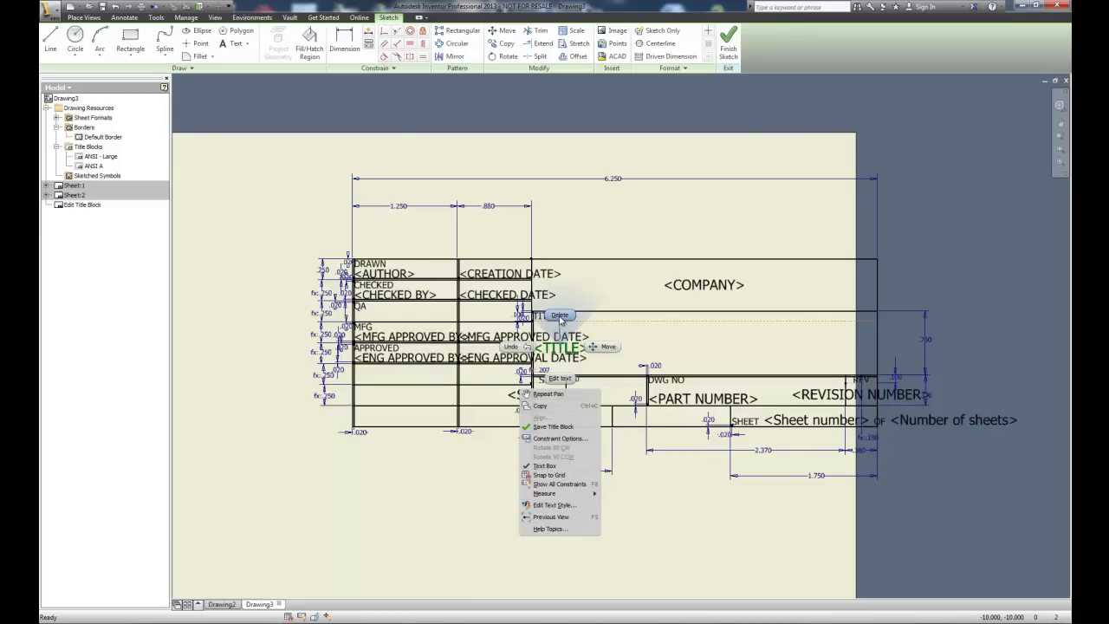
pyautogui.click(561, 317)
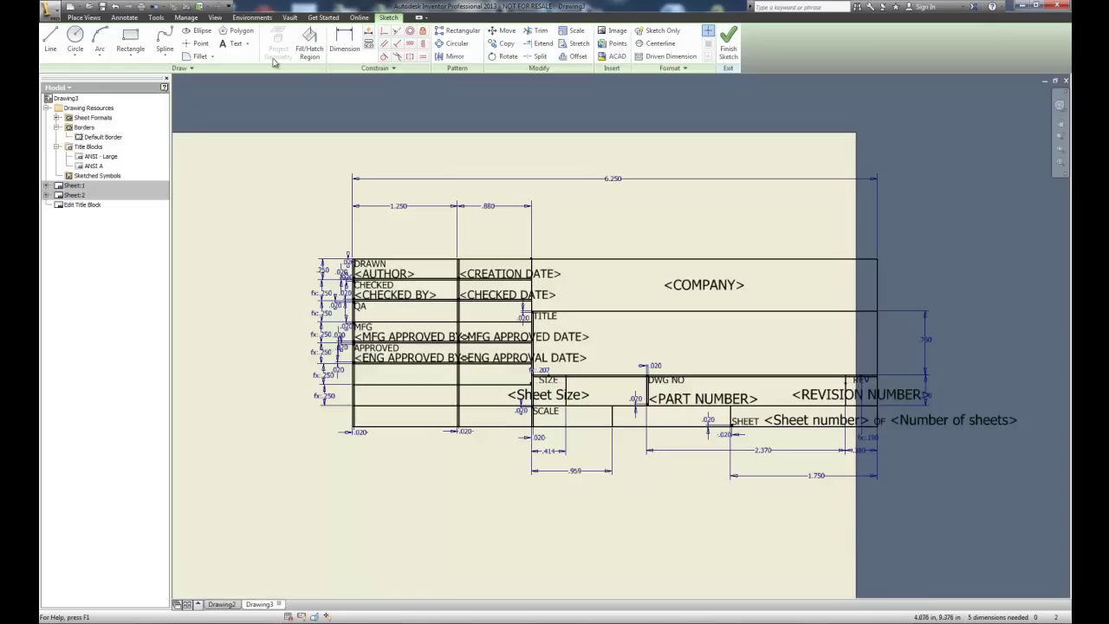
pyautogui.click(231, 44)
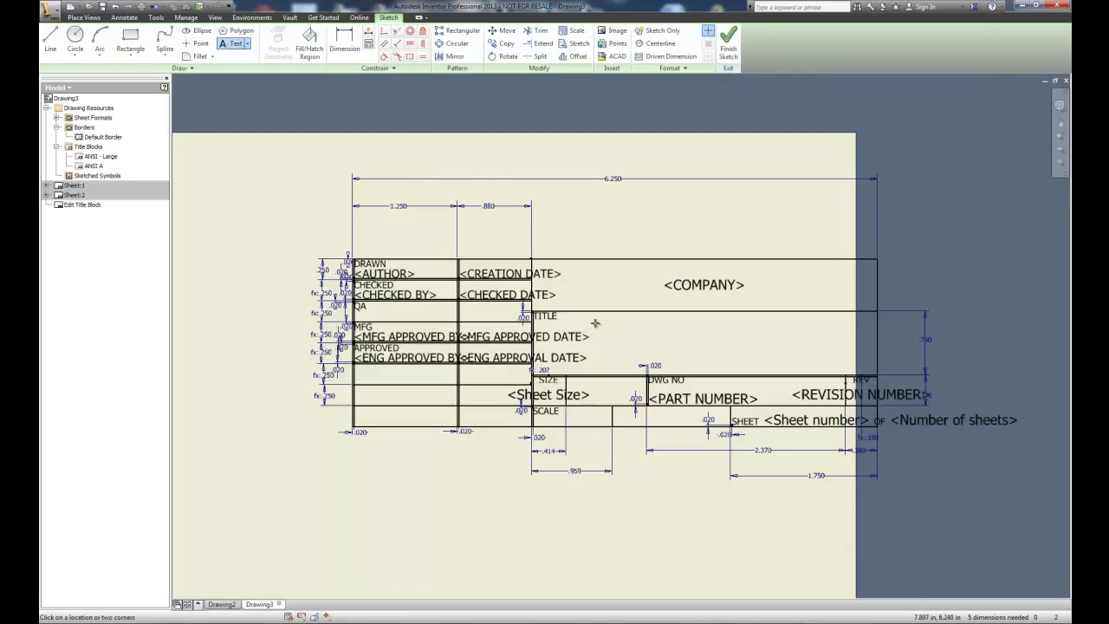
pyautogui.moveTo(591, 319); pyautogui.dragTo(863, 366)
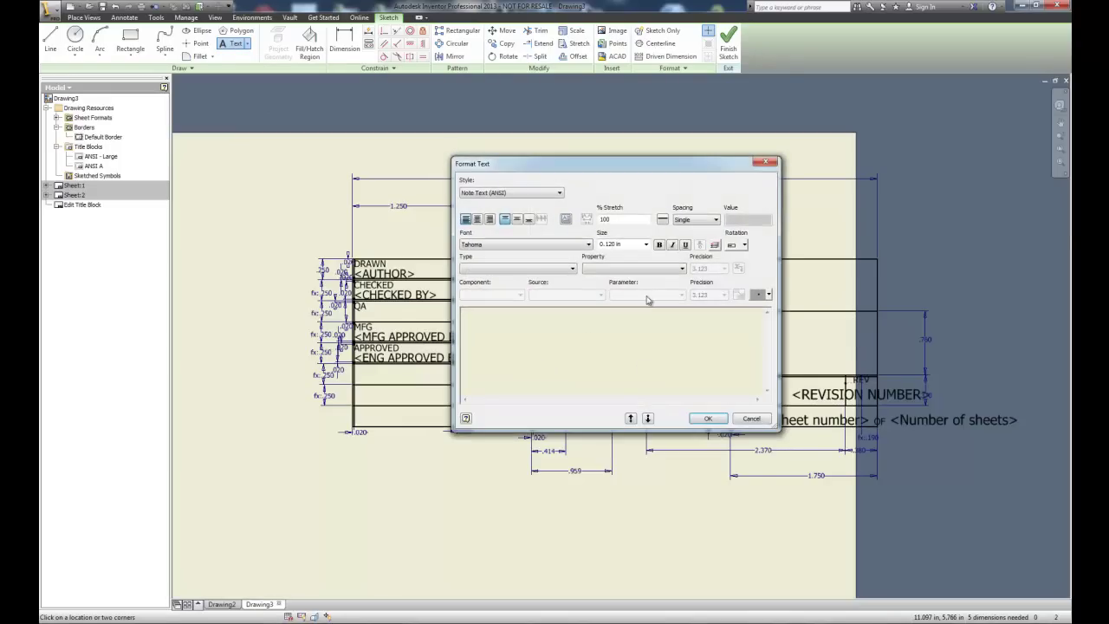
pyautogui.click(530, 269)
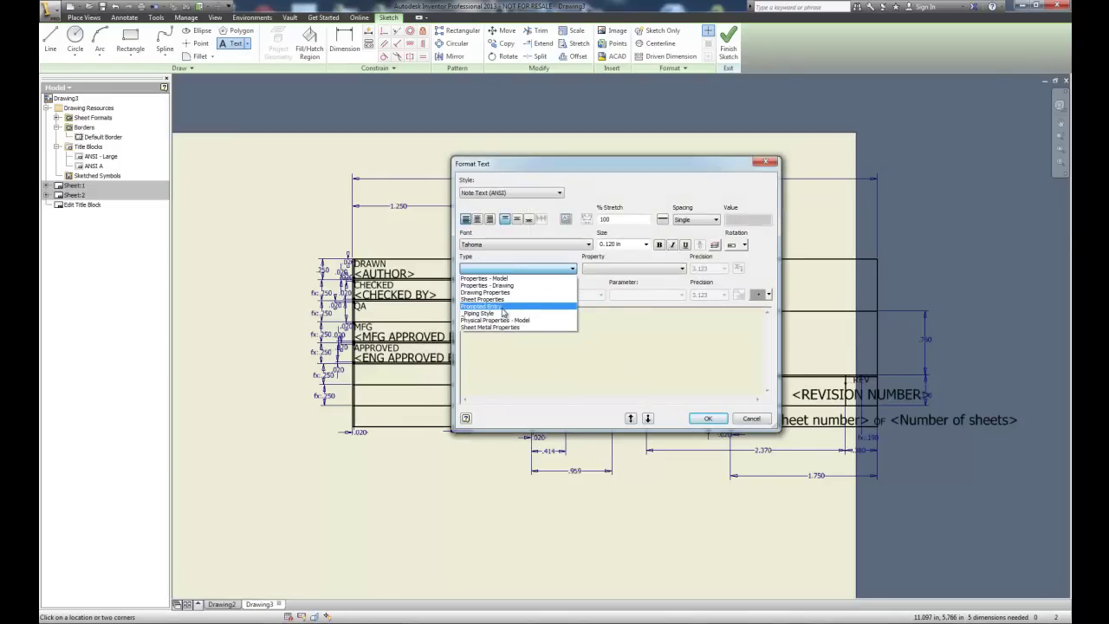
pyautogui.click(502, 306)
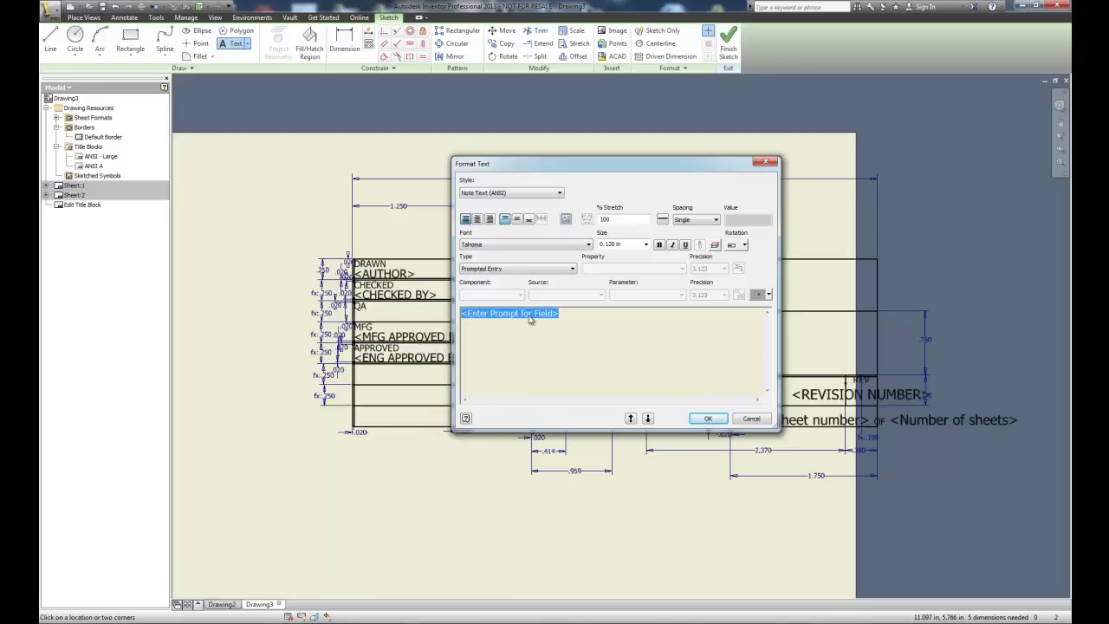
# Set the prompt text of the new field to "DRAWING TITLE" and accept the text
pyautogui.click(555, 314)
pyautogui.moveTo(555, 314); pyautogui.dragTo(470, 313)
pyautogui.write('Drawing T')
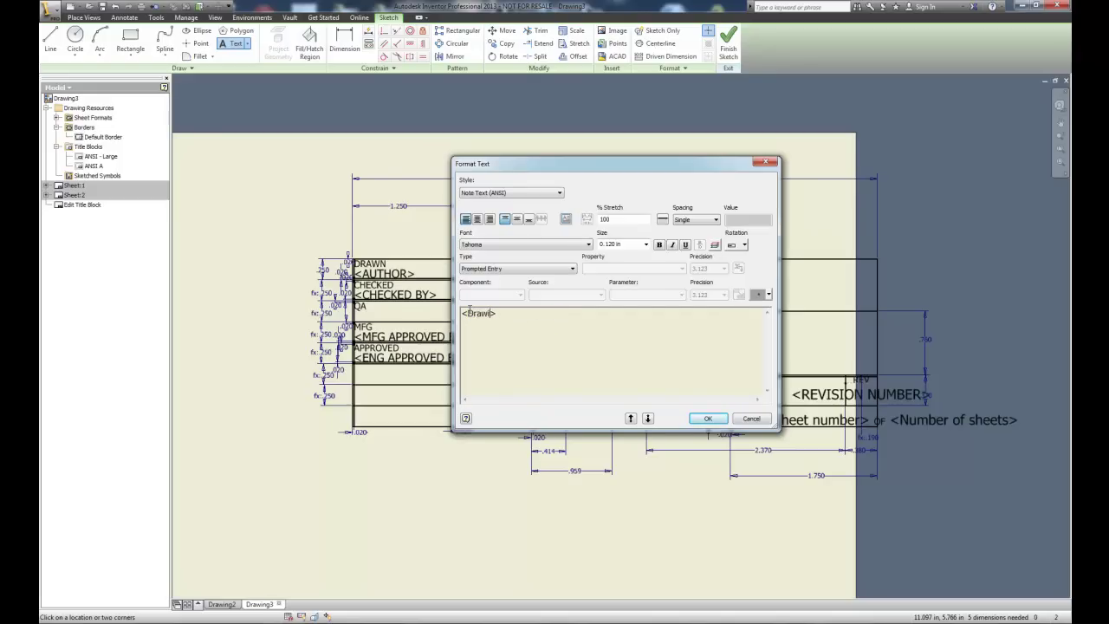
pyautogui.write('itle')
pyautogui.moveTo(517, 316); pyautogui.dragTo(469, 317)
pyautogui.write('DRAWING TITLE')
pyautogui.click(709, 420)
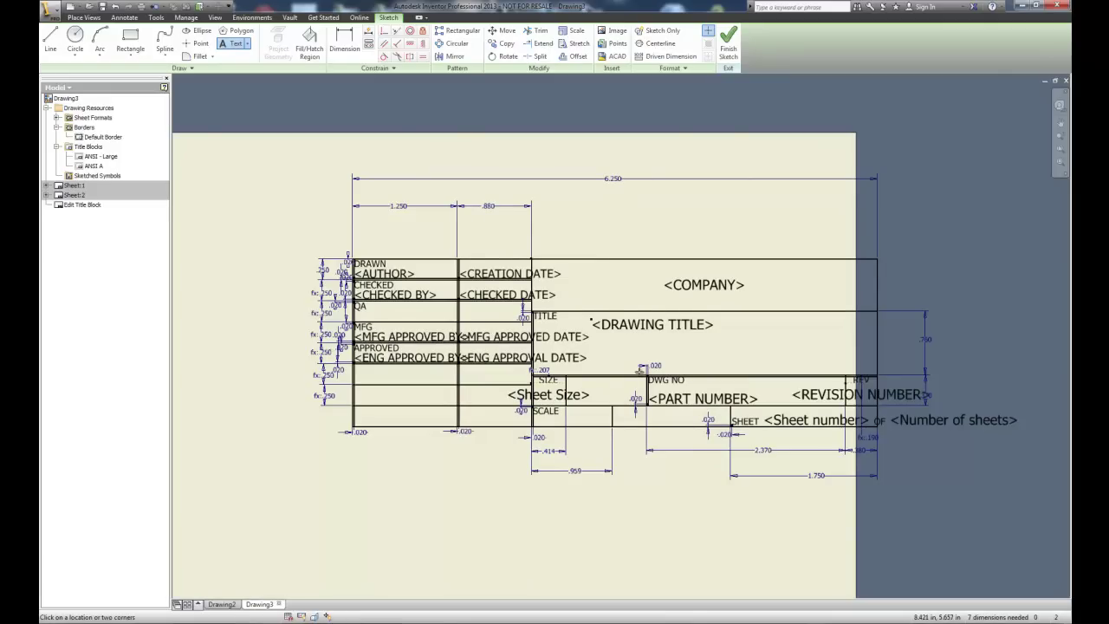
# Finish the sketch and save the edits as a new title block named "ANSI A - TITLE PROMPT"
pyautogui.click(730, 47)
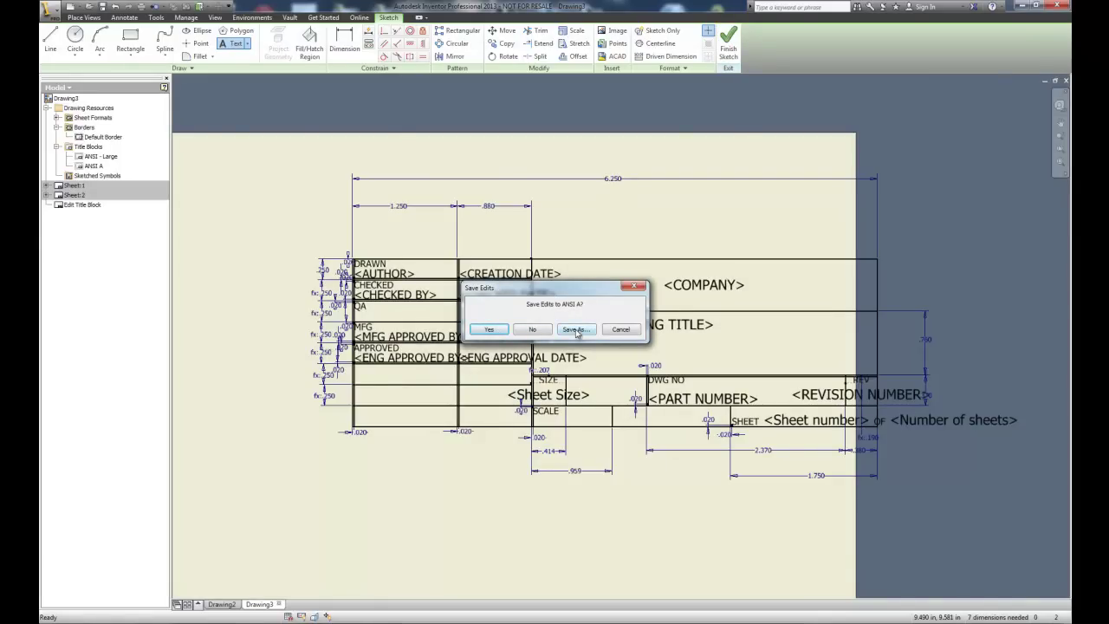
pyautogui.click(577, 330)
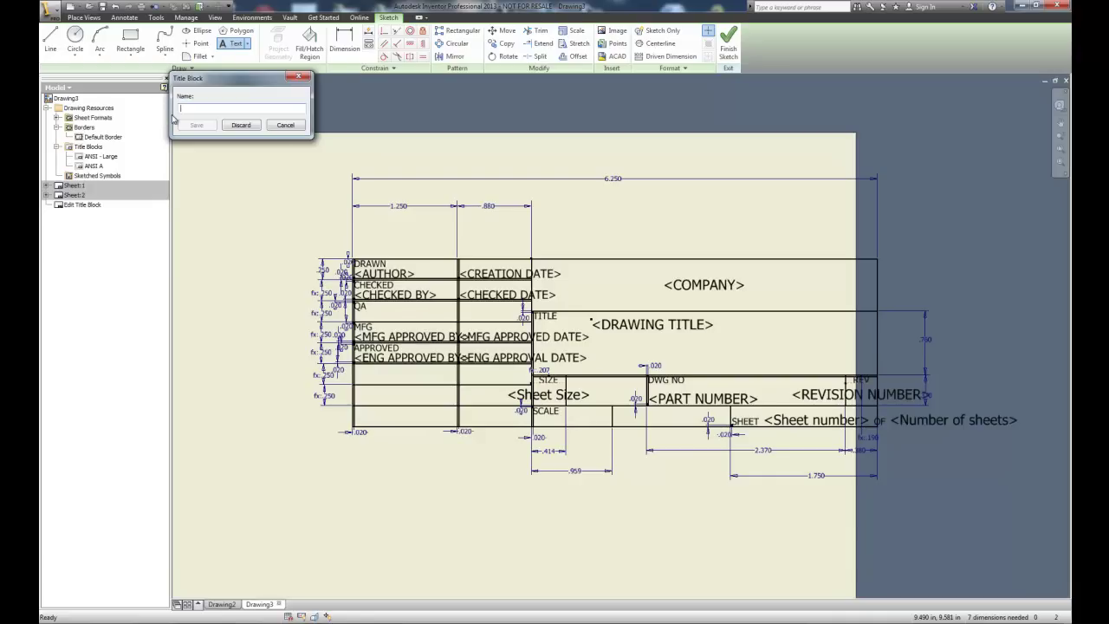
pyautogui.write('an')
pyautogui.press('BackSpace')
pyautogui.press('BackSpace')
pyautogui.press('BackSpace')
pyautogui.write('ANSI A - TITLE PROMPT')
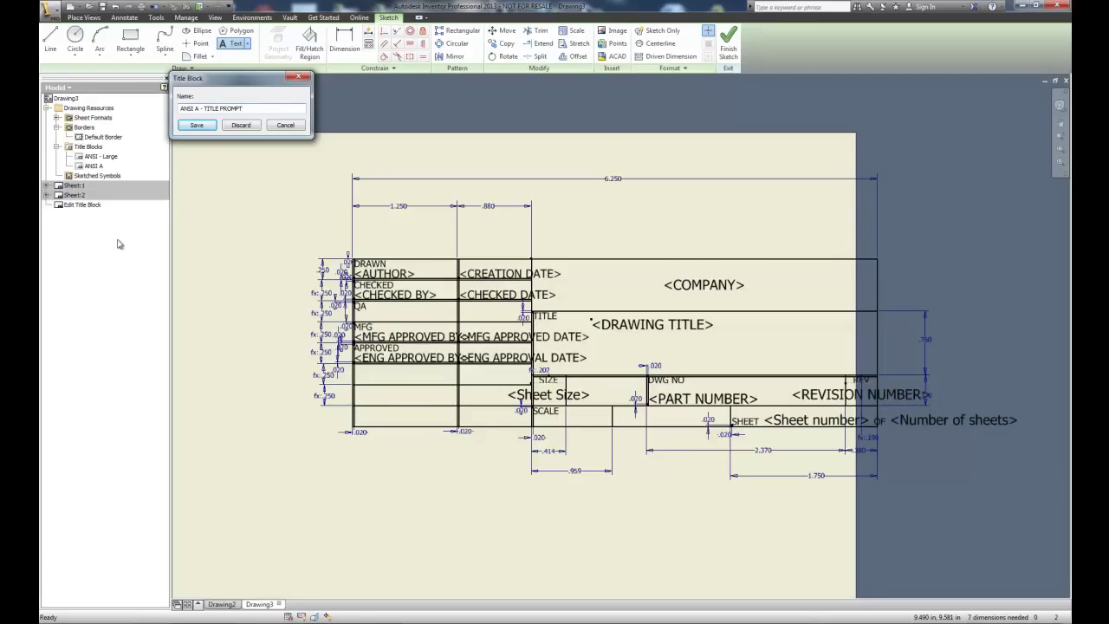
pyautogui.click(201, 126)
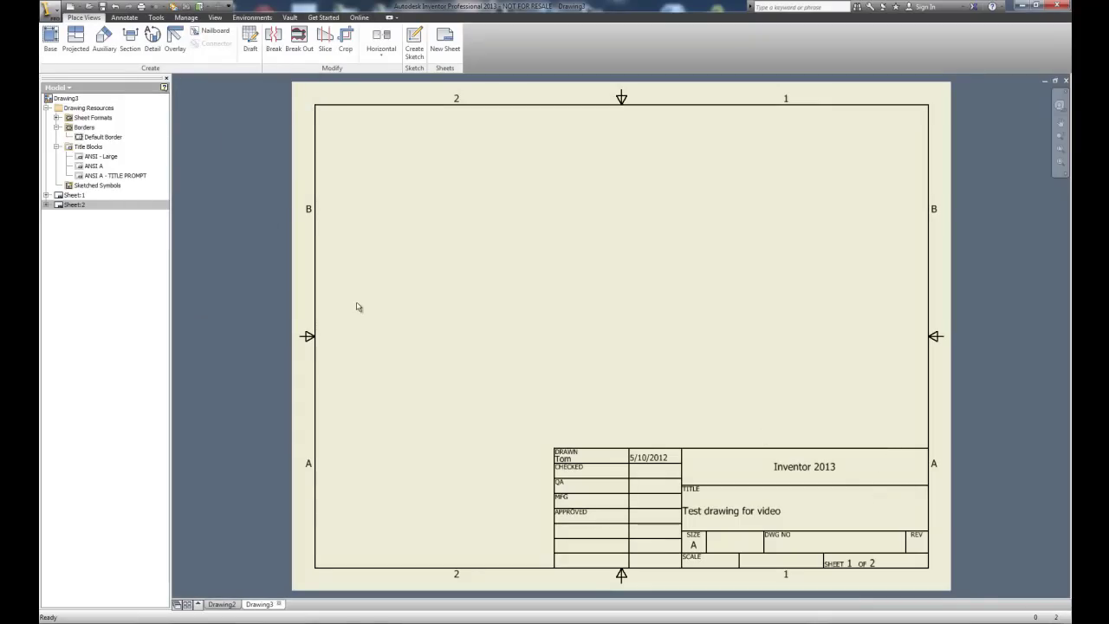
# Delete the ANSI A title block from Sheet:1
pyautogui.click(47, 195)
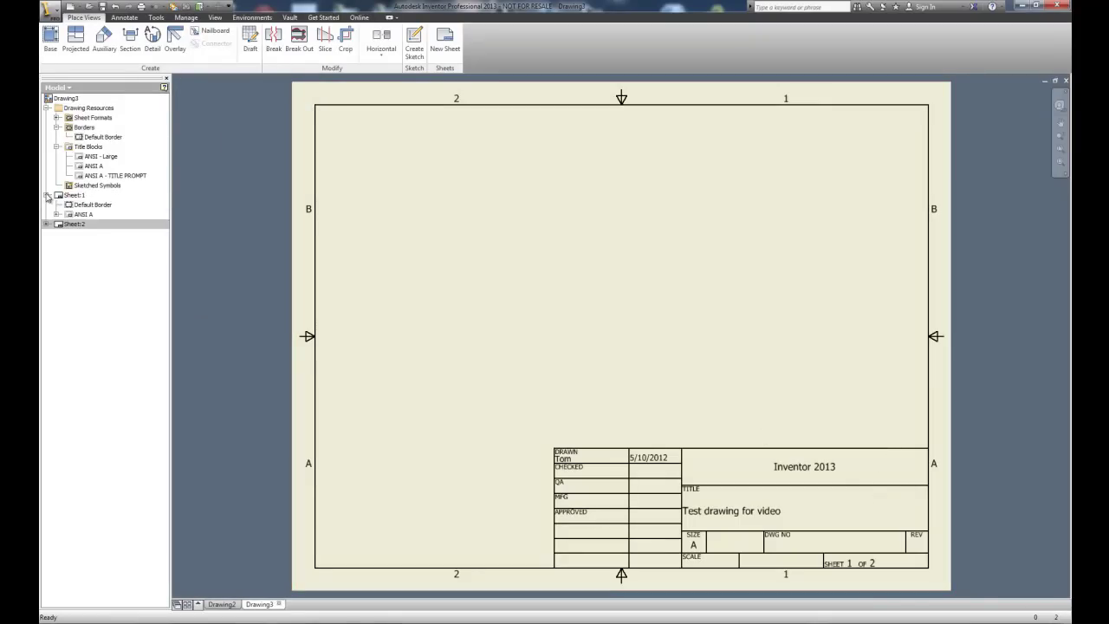
pyautogui.rightClick(87, 216)
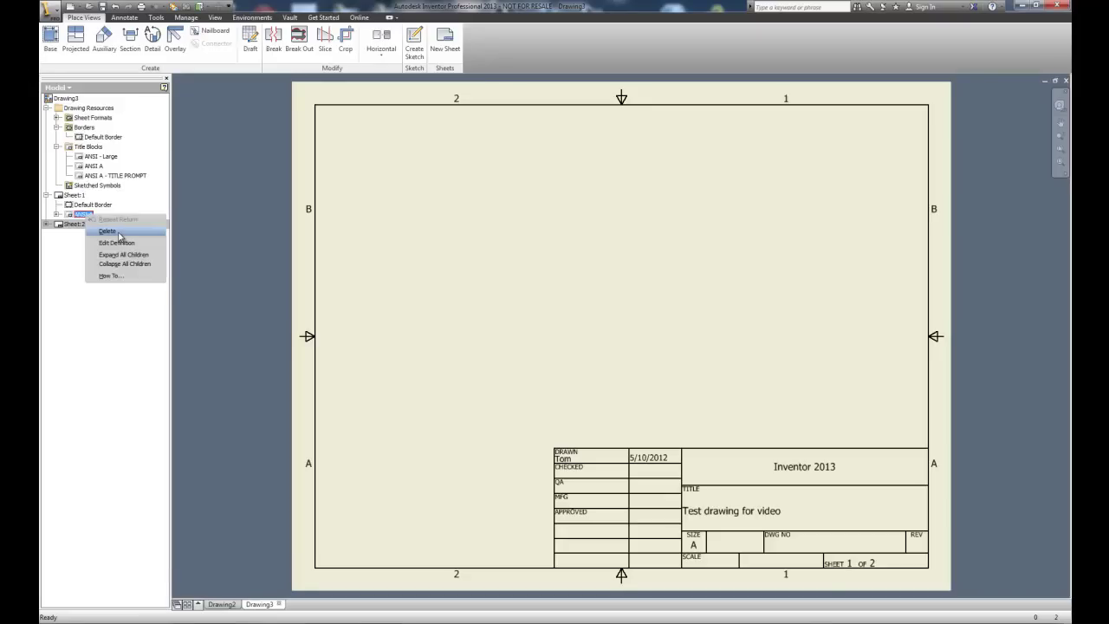
pyautogui.click(116, 231)
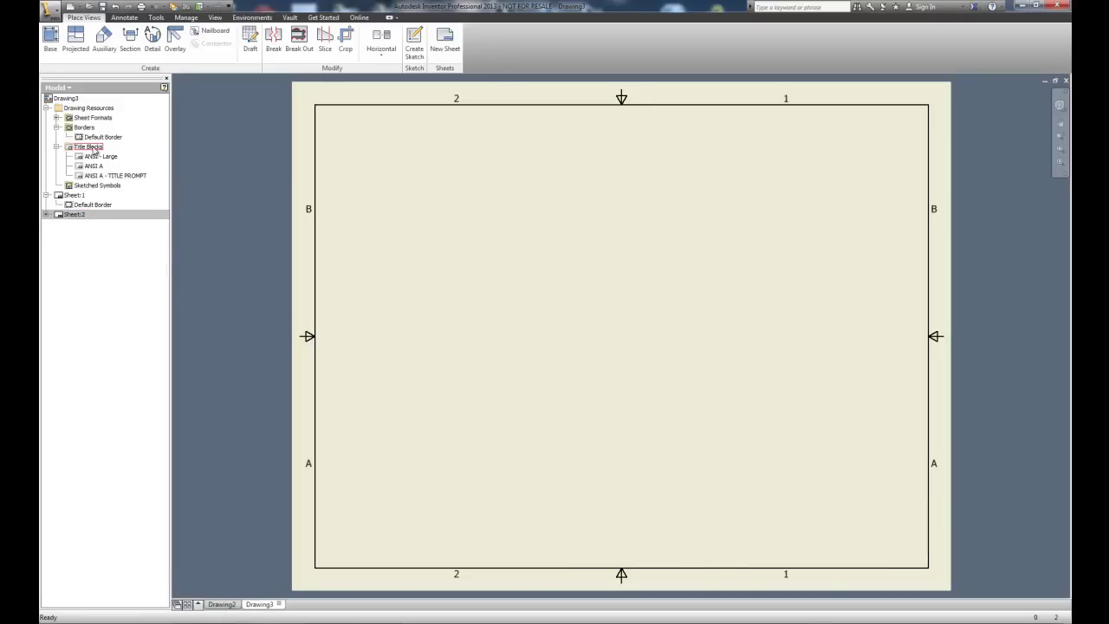
# Insert the ANSI A - TITLE PROMPT title block on Sheet:1 with the drawing title "sAMPLE DRAWING FOR THE TITLE PROMPT"
pyautogui.rightClick(127, 178)
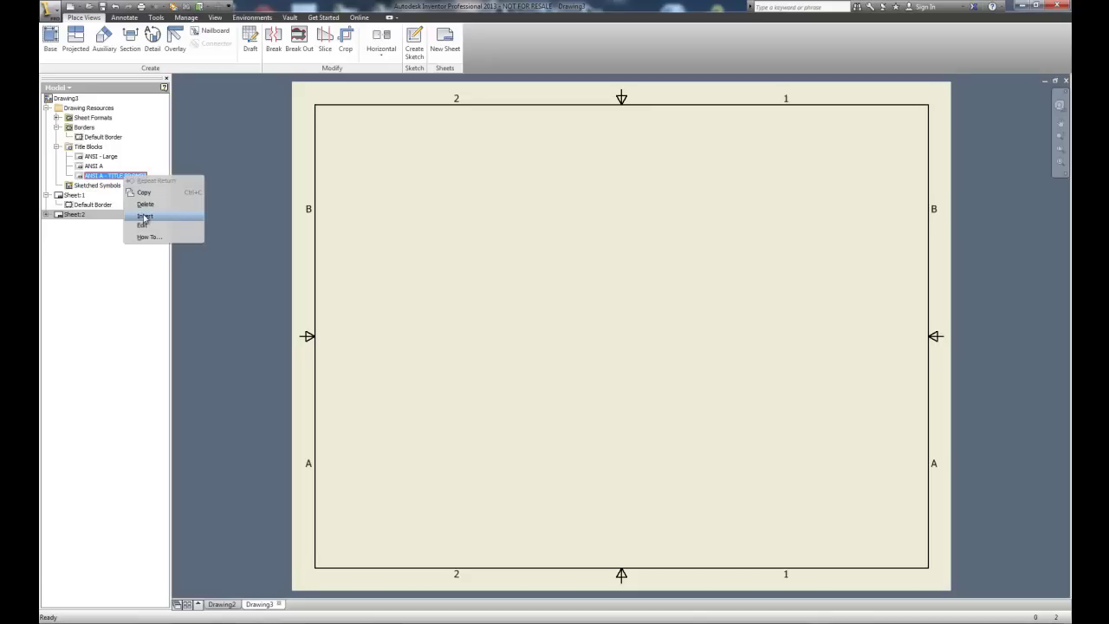
pyautogui.click(144, 217)
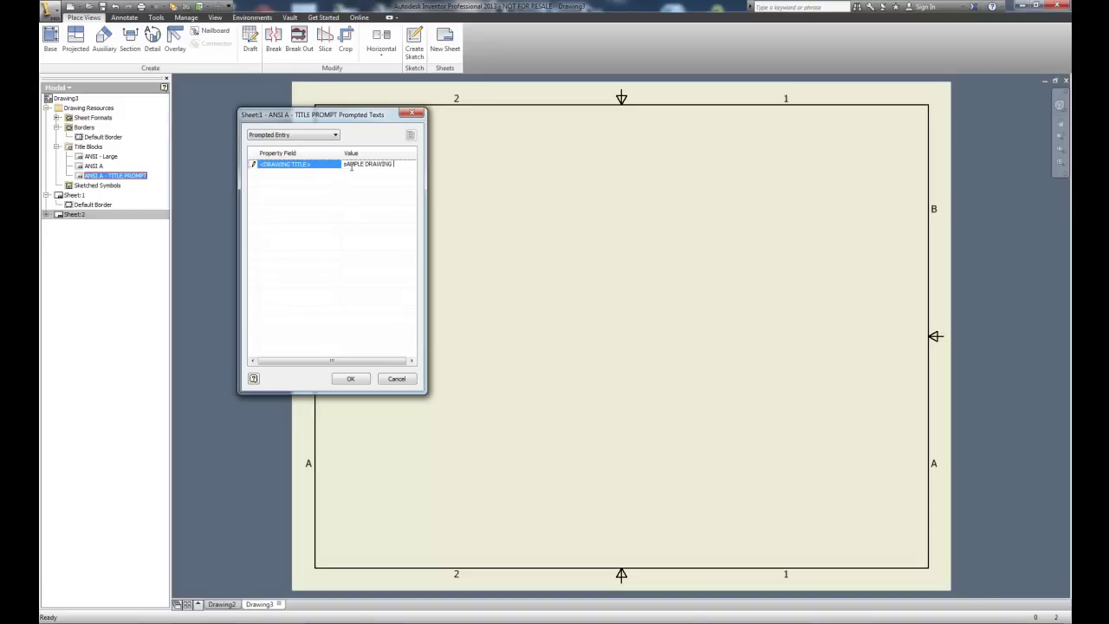
pyautogui.write('THE TITLE PROMPT')
pyautogui.click(351, 378)
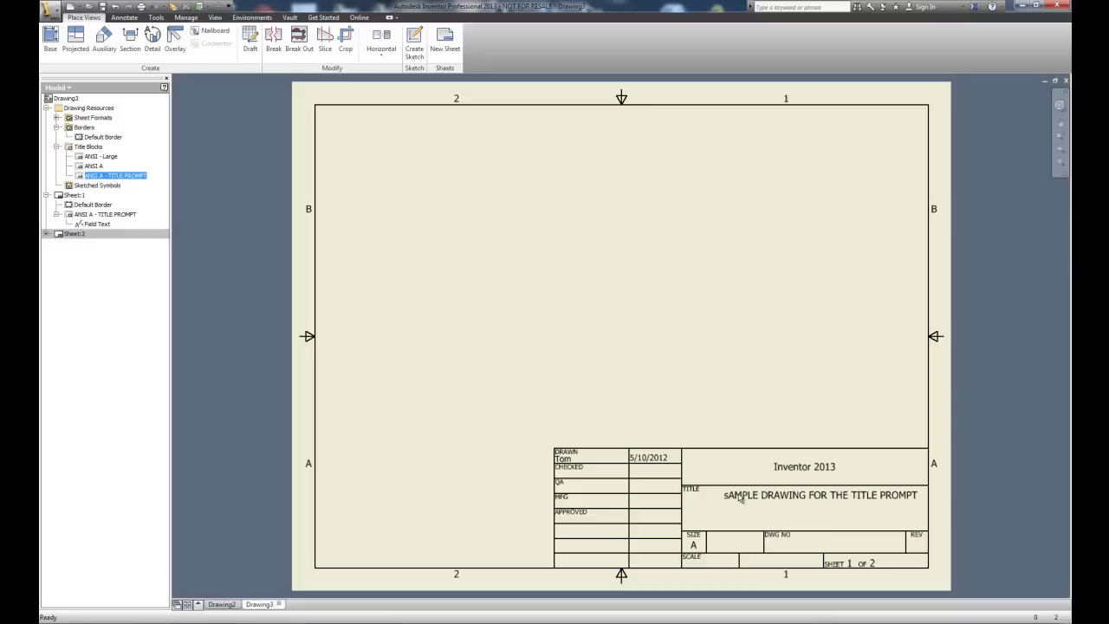
# Edit the field text of Sheet:1's title block so the drawing title reads "SAMPLE DRAWING FOR THE TITLE PROMPT"
pyautogui.click(97, 226)
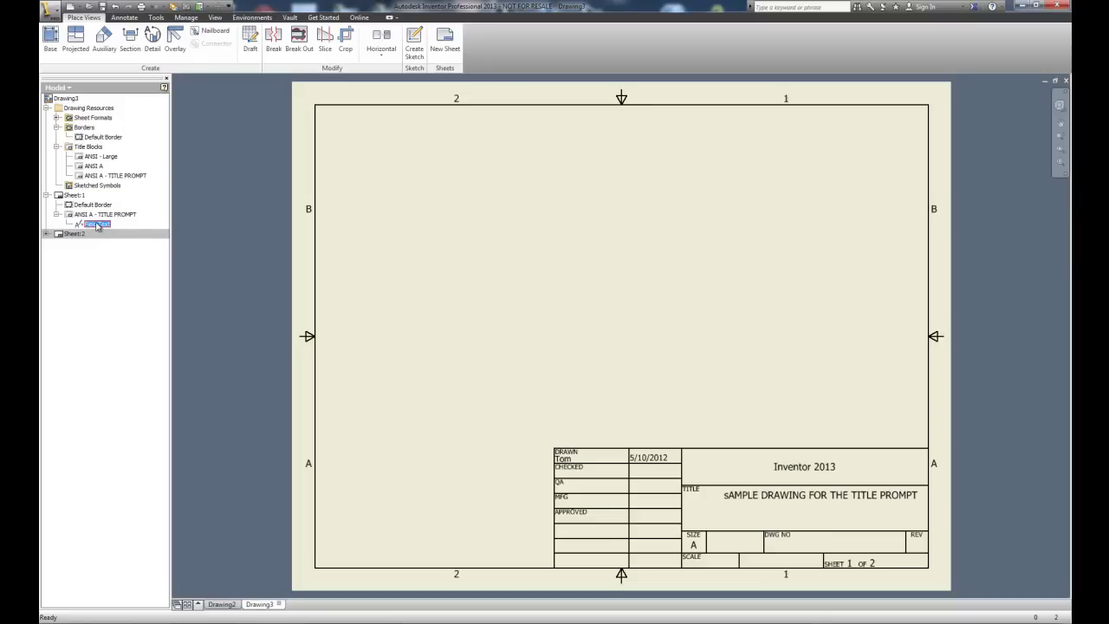
pyautogui.rightClick(98, 227)
pyautogui.click(113, 241)
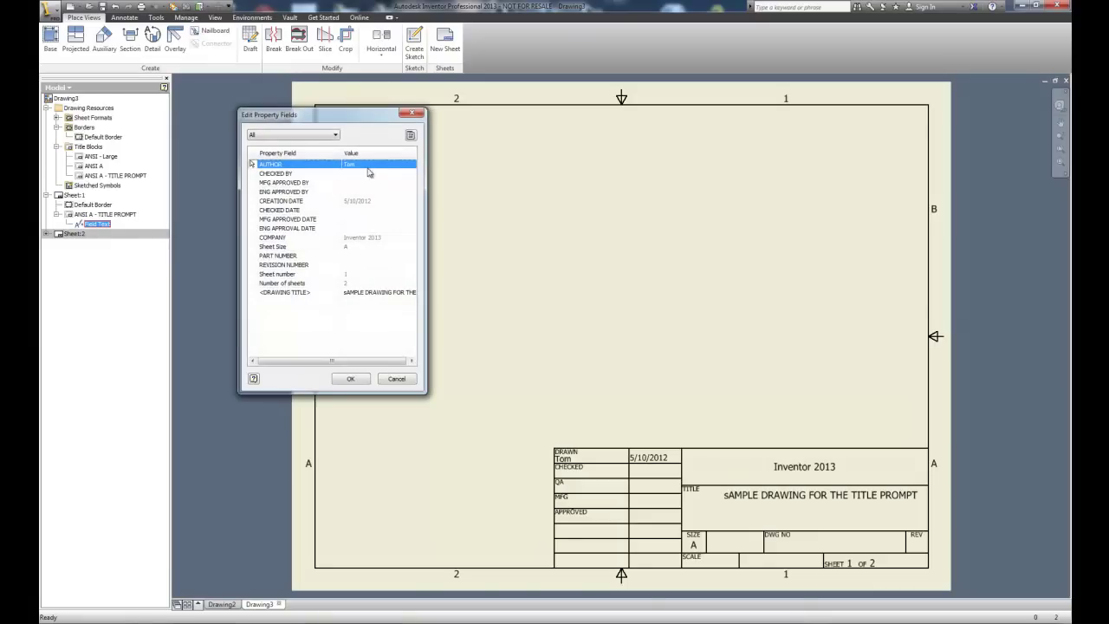
pyautogui.click(346, 292)
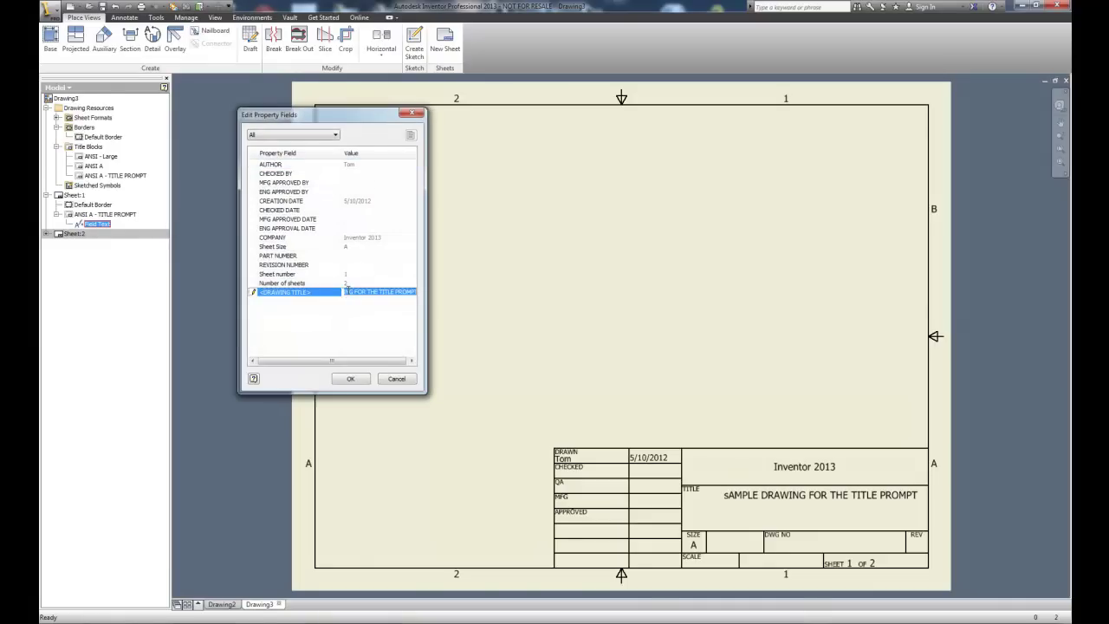
pyautogui.click(350, 291)
pyautogui.press('Home')
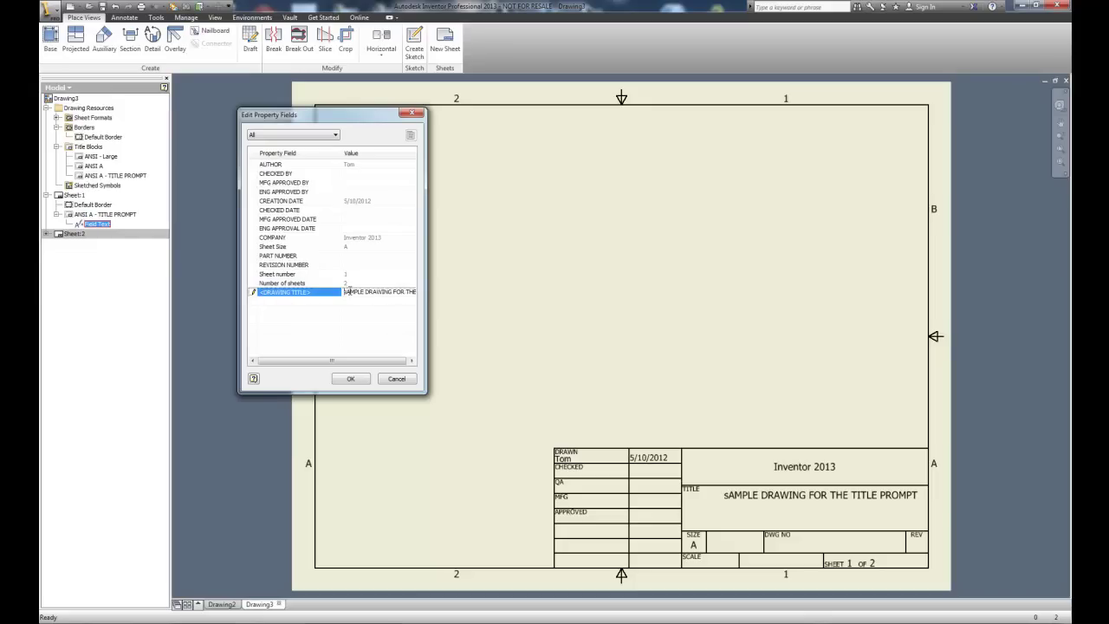
pyautogui.press('Delete')
pyautogui.write('S')
pyautogui.click(358, 380)
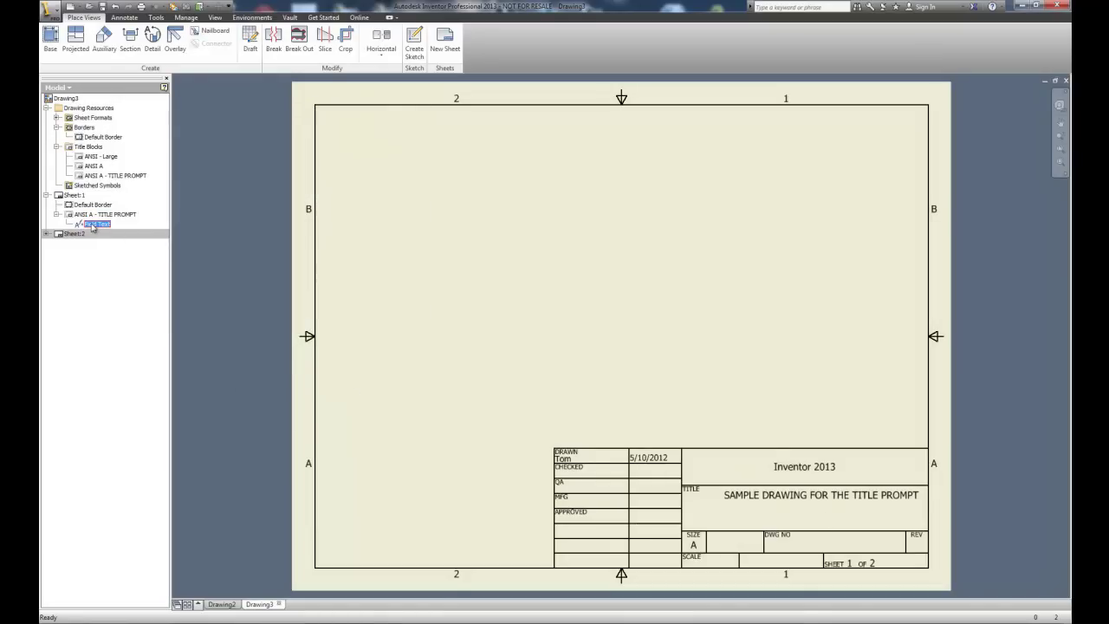
# Review the property fields of Sheet:1's title block and close them without edits
pyautogui.rightClick(93, 226)
pyautogui.click(108, 240)
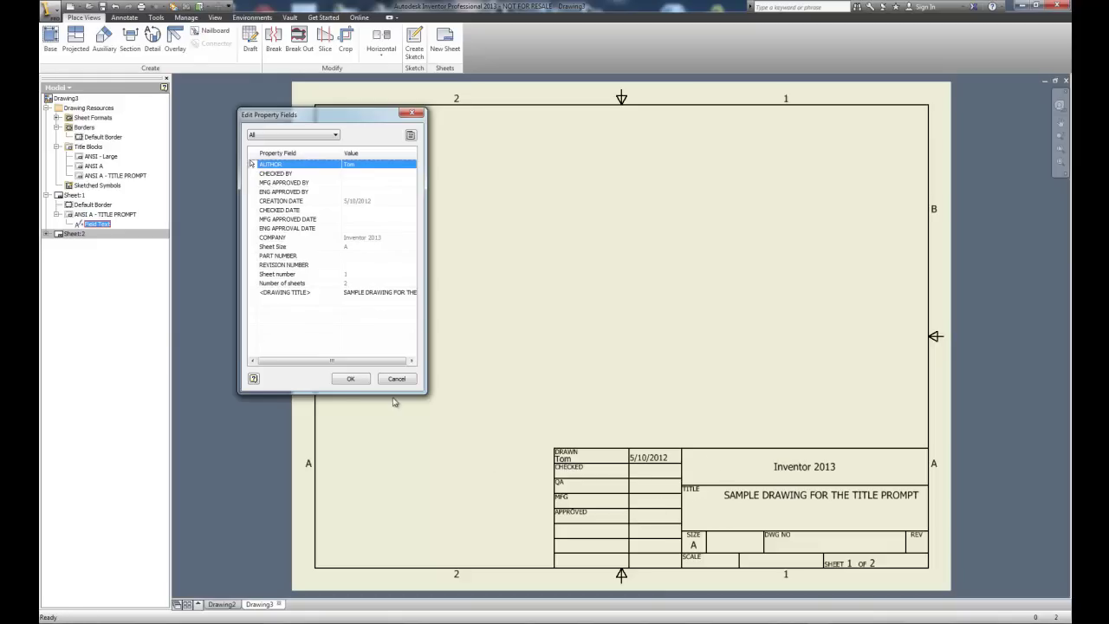
pyautogui.click(350, 379)
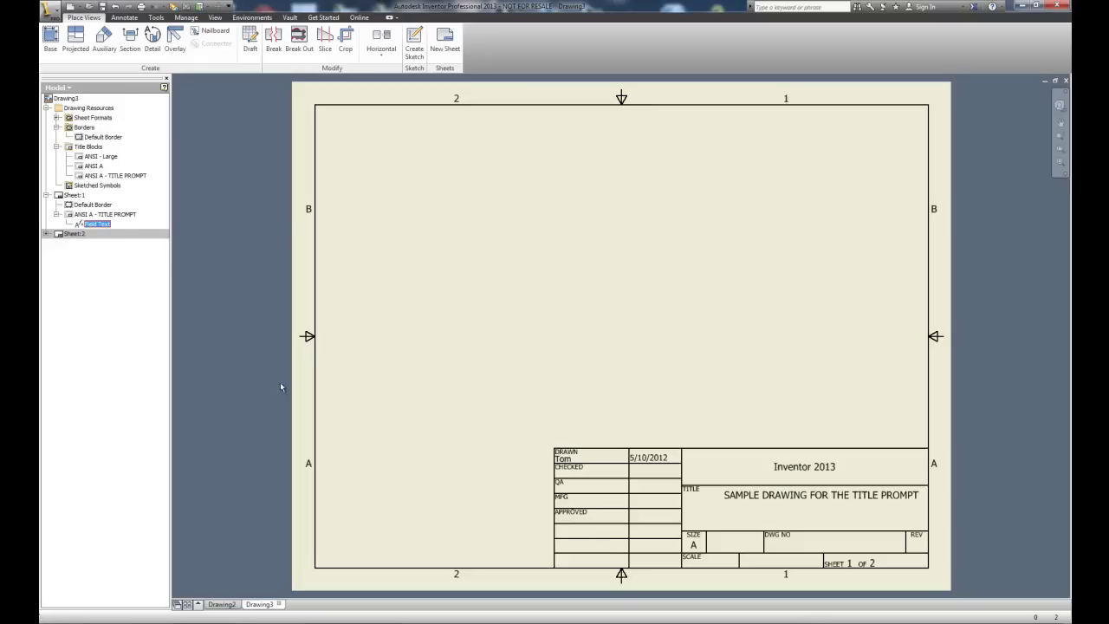
# Activate Sheet:2 and open the definition of its ANSI A title block for editing
pyautogui.doubleClick(74, 234)
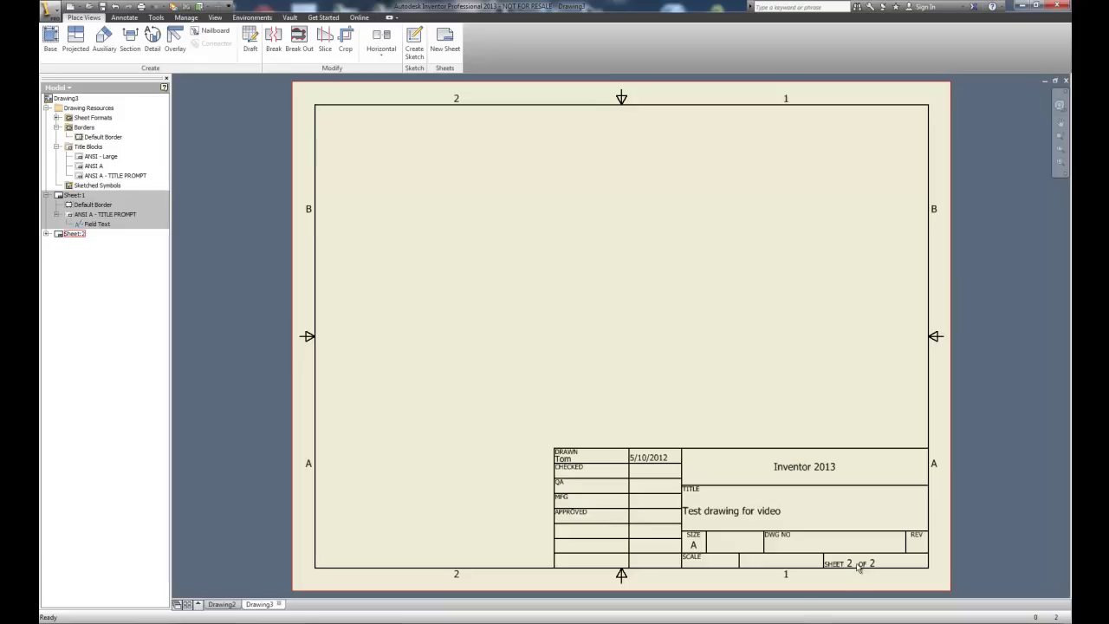
pyautogui.click(47, 234)
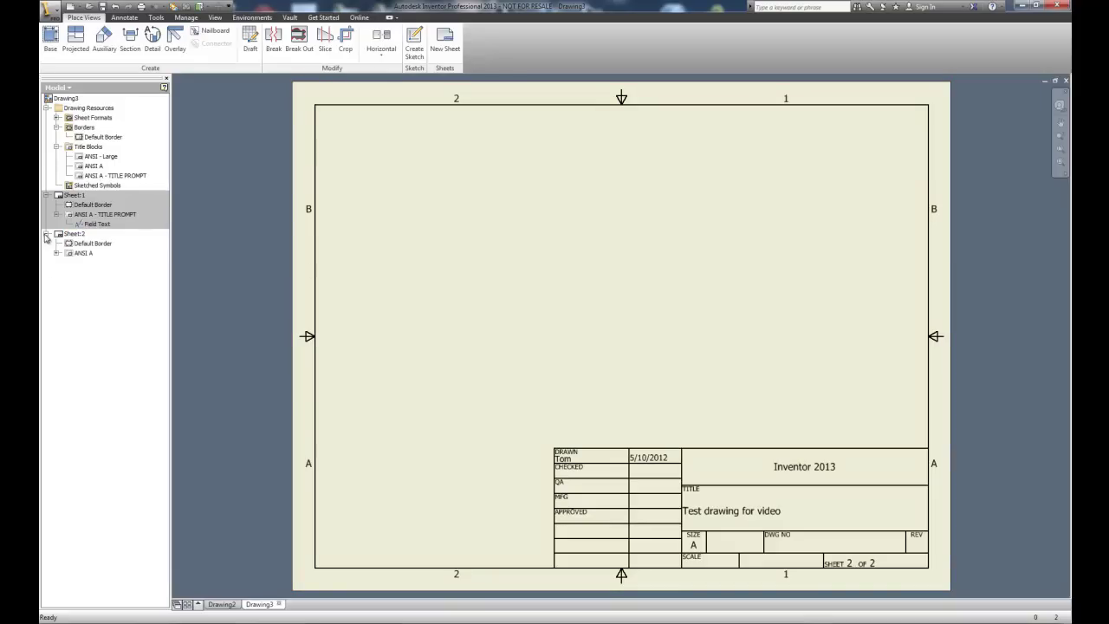
pyautogui.rightClick(78, 253)
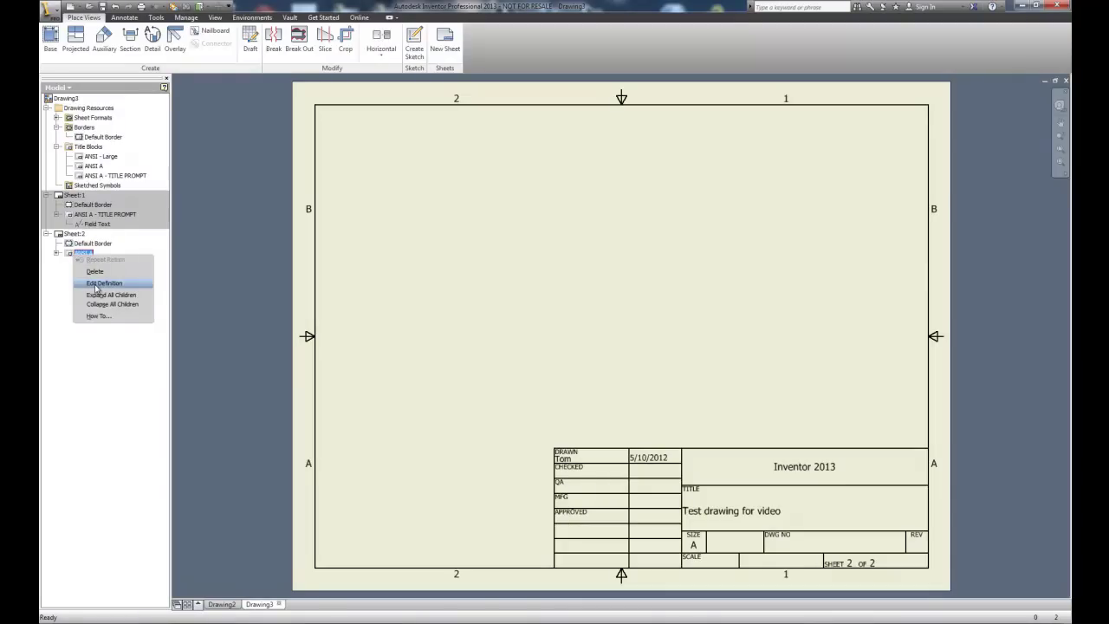
pyautogui.click(97, 283)
# Delete the <TITLE> property field from the title block sketch
pyautogui.scroll(3, 520, 555)
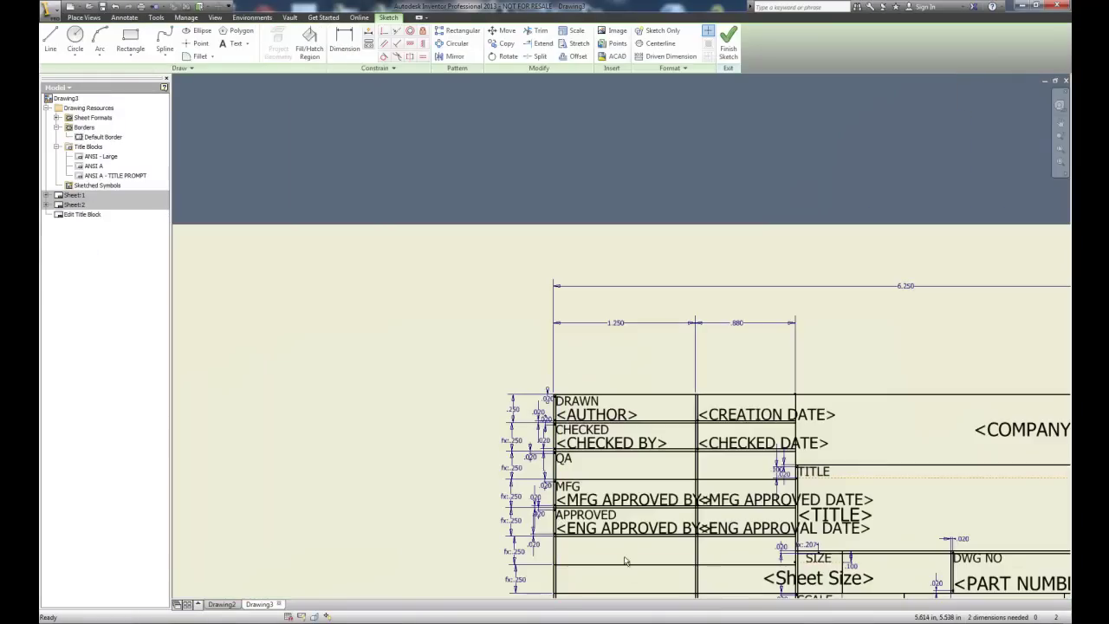
pyautogui.scroll(-2, 624, 559)
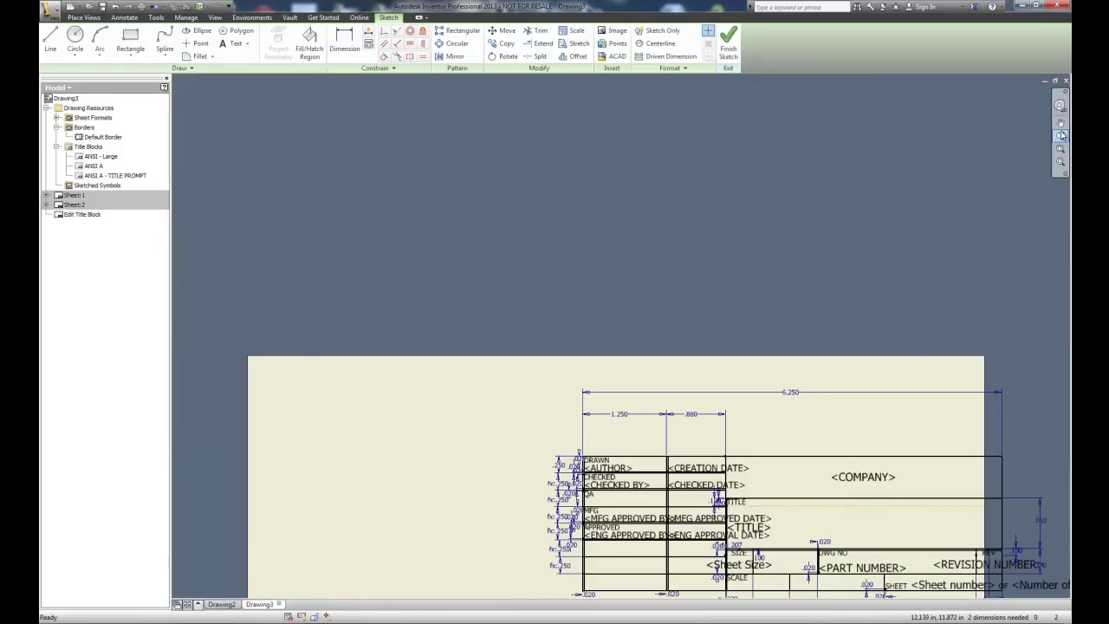
pyautogui.click(1060, 123)
pyautogui.moveTo(765, 487); pyautogui.dragTo(711, 299)
pyautogui.rightClick(482, 265)
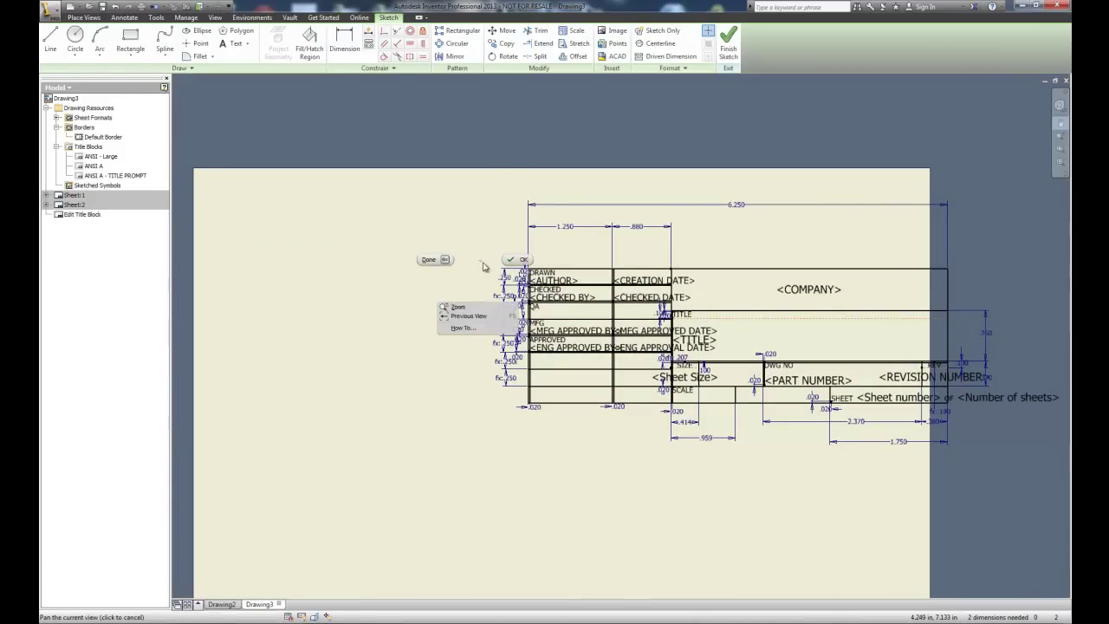
pyautogui.click(431, 260)
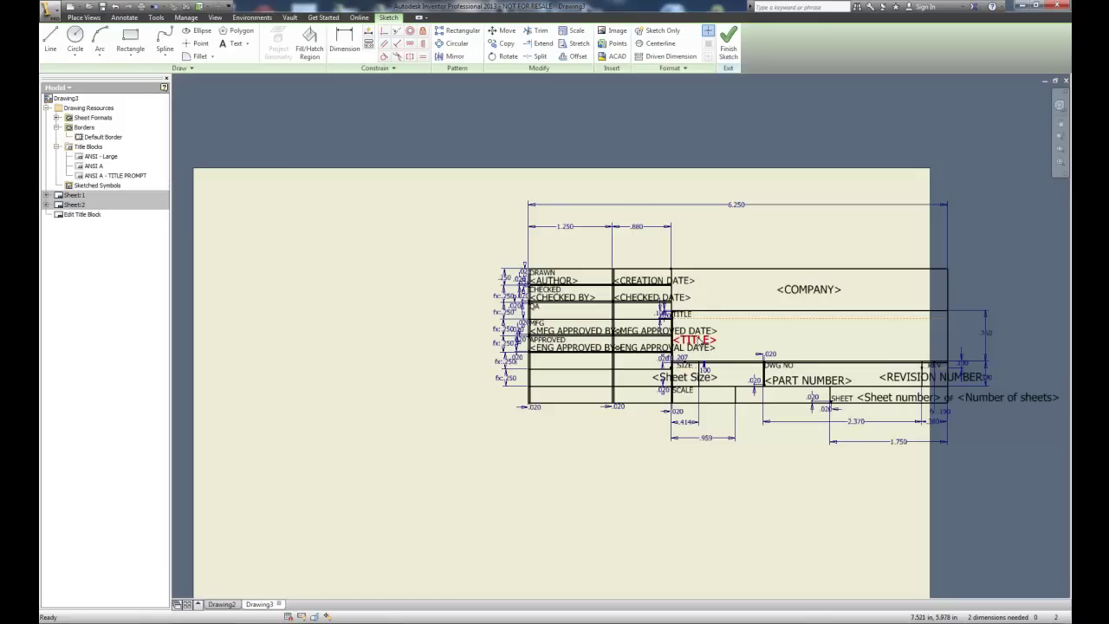
pyautogui.click(699, 341)
pyautogui.press('Delete')
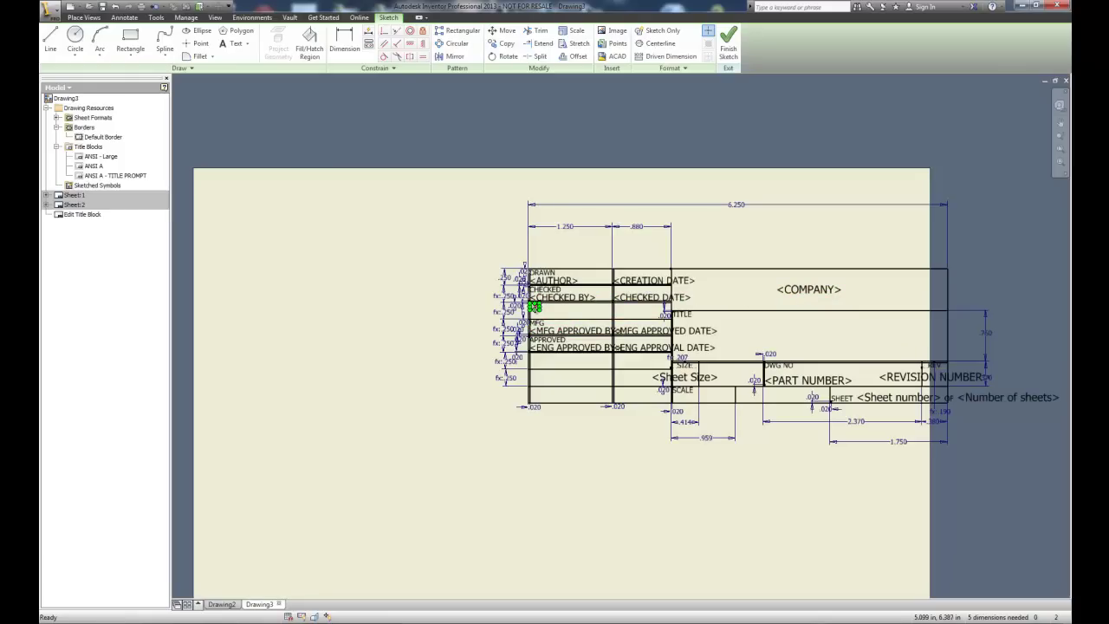
# Delete the APPROVED label and its <ENG APPROVED BY> and <ENG APPROVAL DATE> fields
pyautogui.scroll(2, 569, 325)
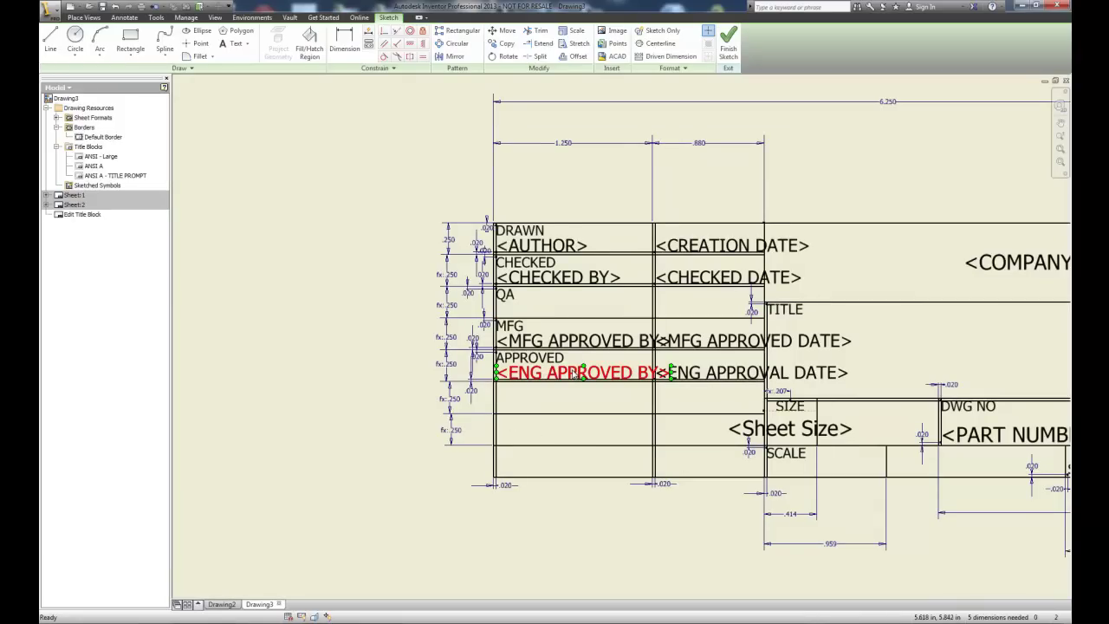
pyautogui.click(575, 374)
pyautogui.press('Delete')
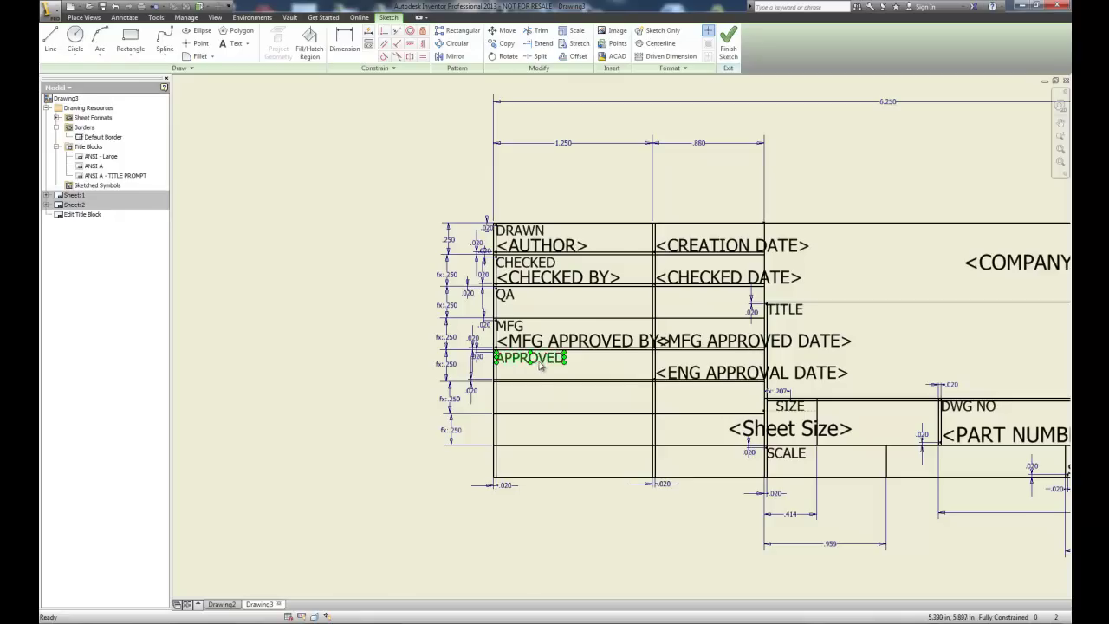
pyautogui.click(539, 360)
pyautogui.press('Delete')
pyautogui.click(685, 374)
pyautogui.press('Delete')
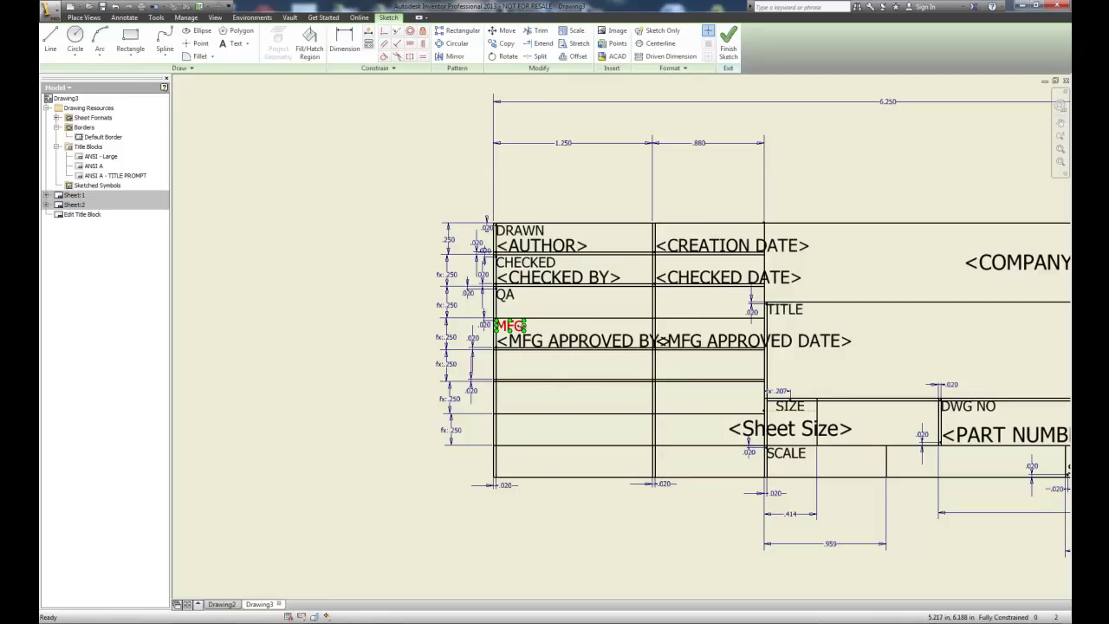
# Delete the MFG label and its <MFG APPROVED BY> and <MFG APPROVED DATE> fields
pyautogui.click(512, 328)
pyautogui.press('Delete')
pyautogui.click(581, 342)
pyautogui.press('Delete')
pyautogui.click(680, 343)
pyautogui.press('Delete')
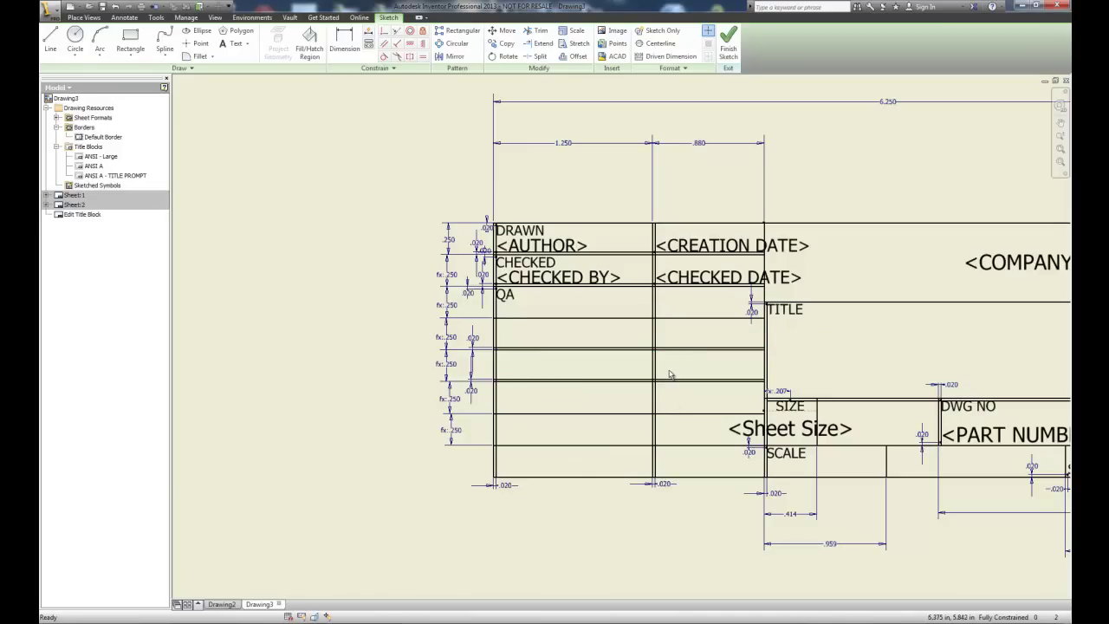
# Trim the vertical divider between the name and date columns out of the four lowest rows
pyautogui.click(534, 30)
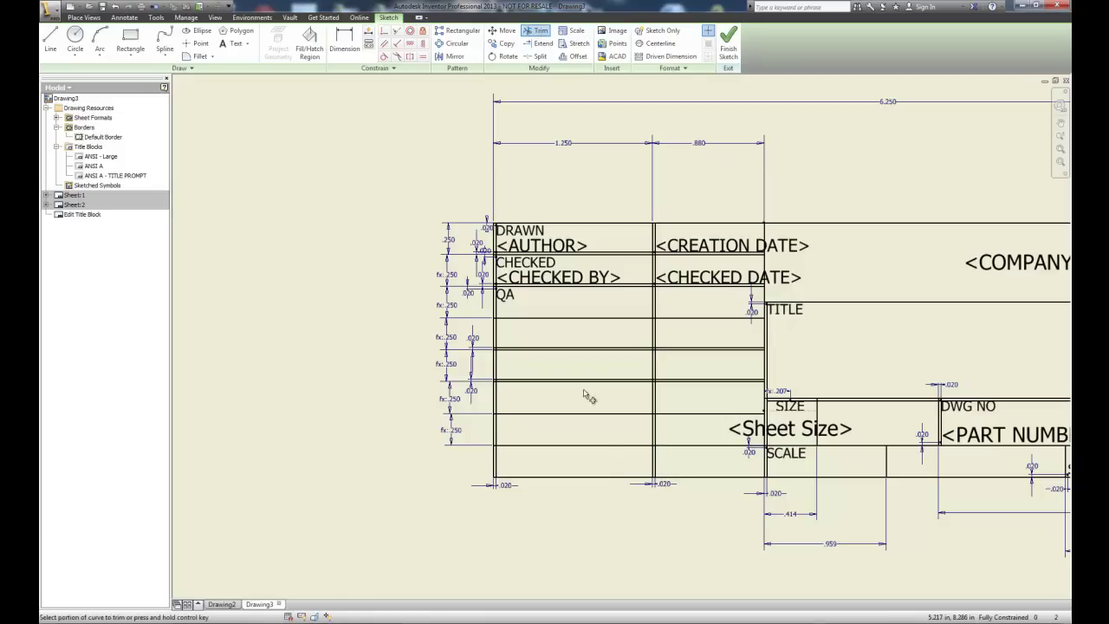
pyautogui.click(656, 467)
pyautogui.click(654, 434)
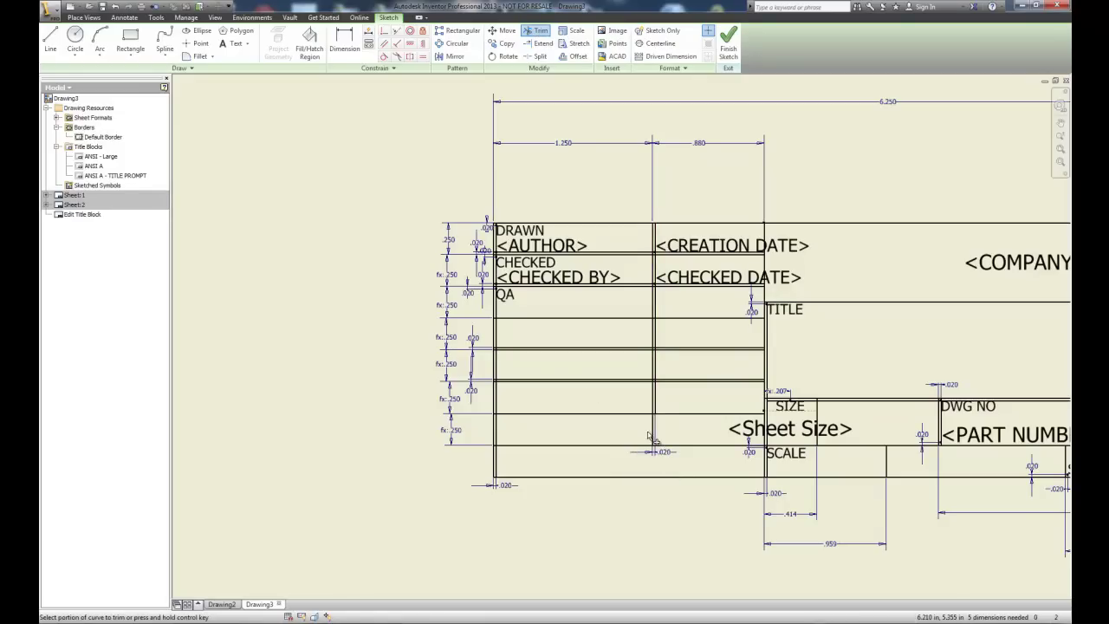
pyautogui.click(653, 400)
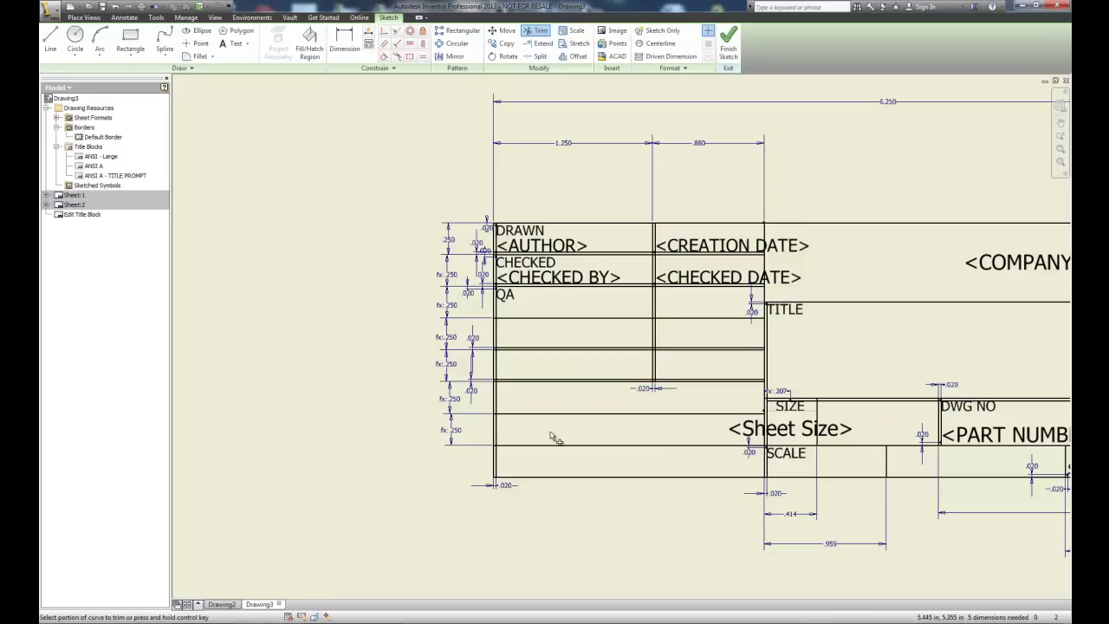
pyautogui.click(656, 368)
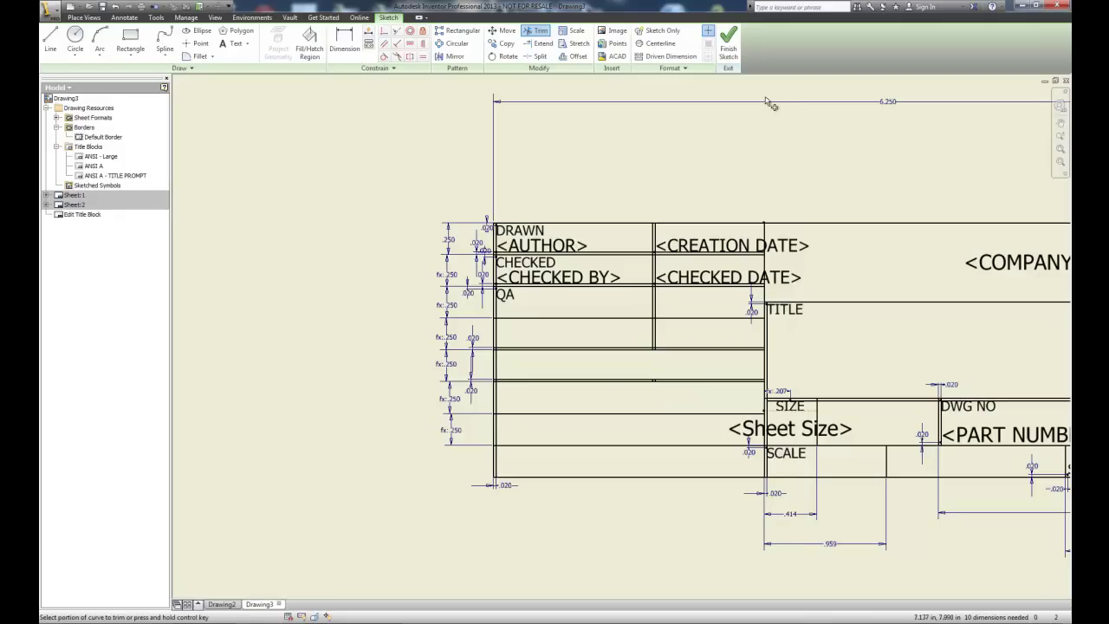
# Delete the horizontal row lines below the fourth row to leave one open box under the name and date rows
pyautogui.moveTo(683, 372); pyautogui.dragTo(621, 433)
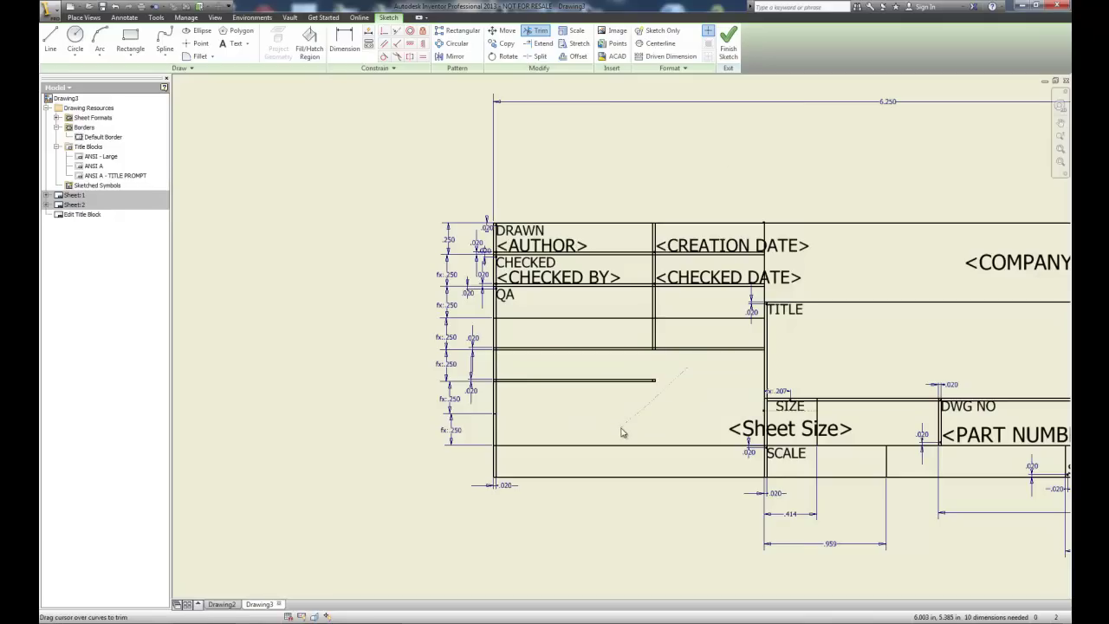
pyautogui.press('Escape')
pyautogui.moveTo(690, 365); pyautogui.dragTo(605, 471)
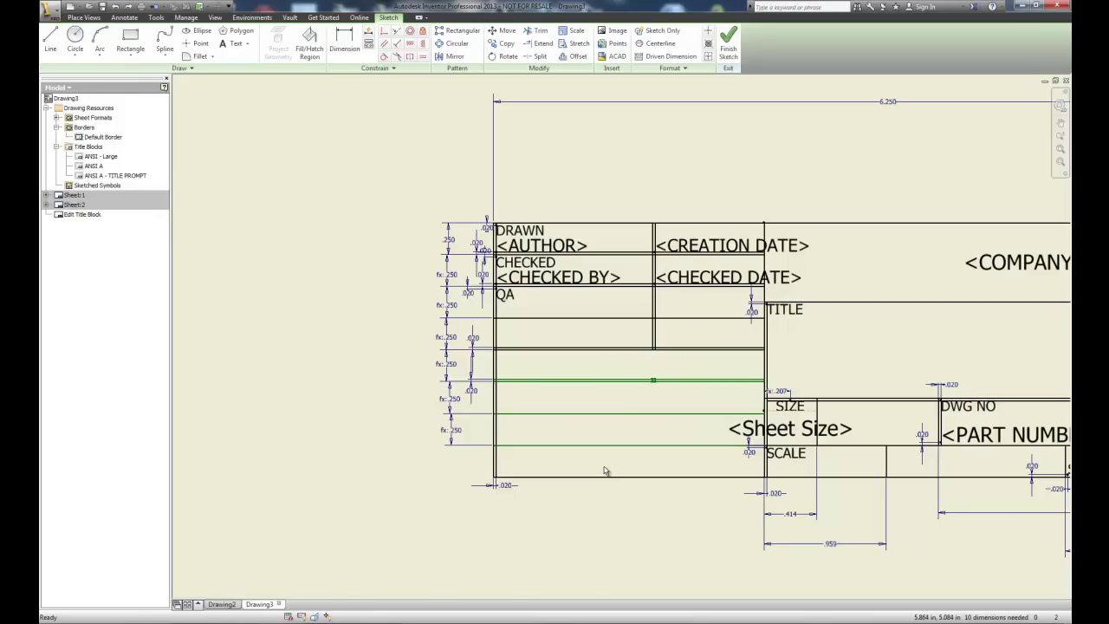
pyautogui.press('Delete')
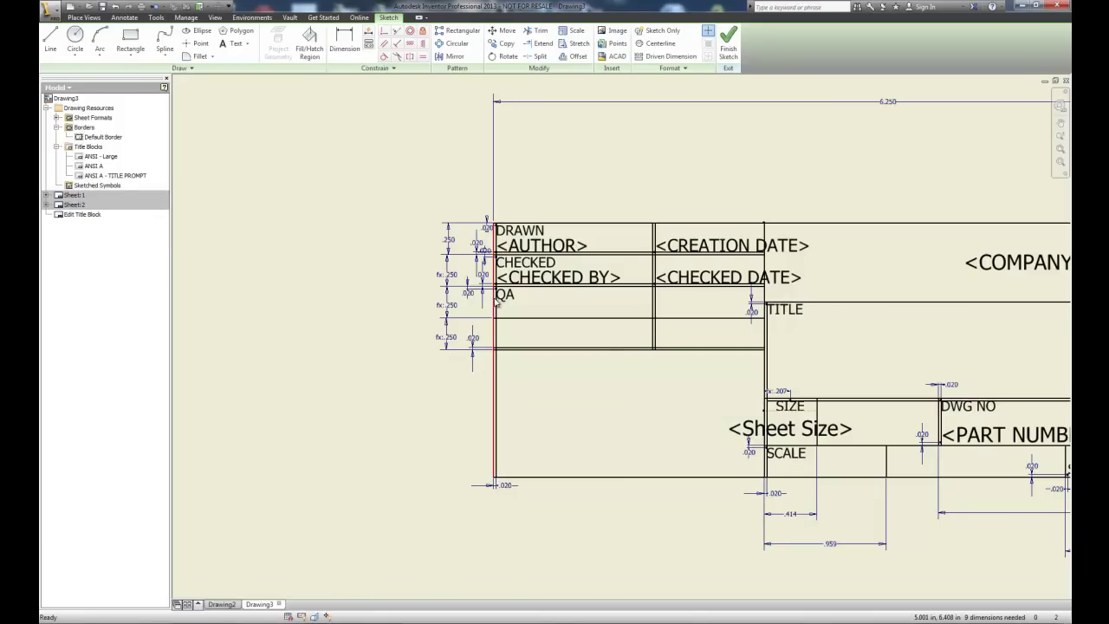
# Change the QA label's text to "CHECKED"
pyautogui.doubleClick(506, 296)
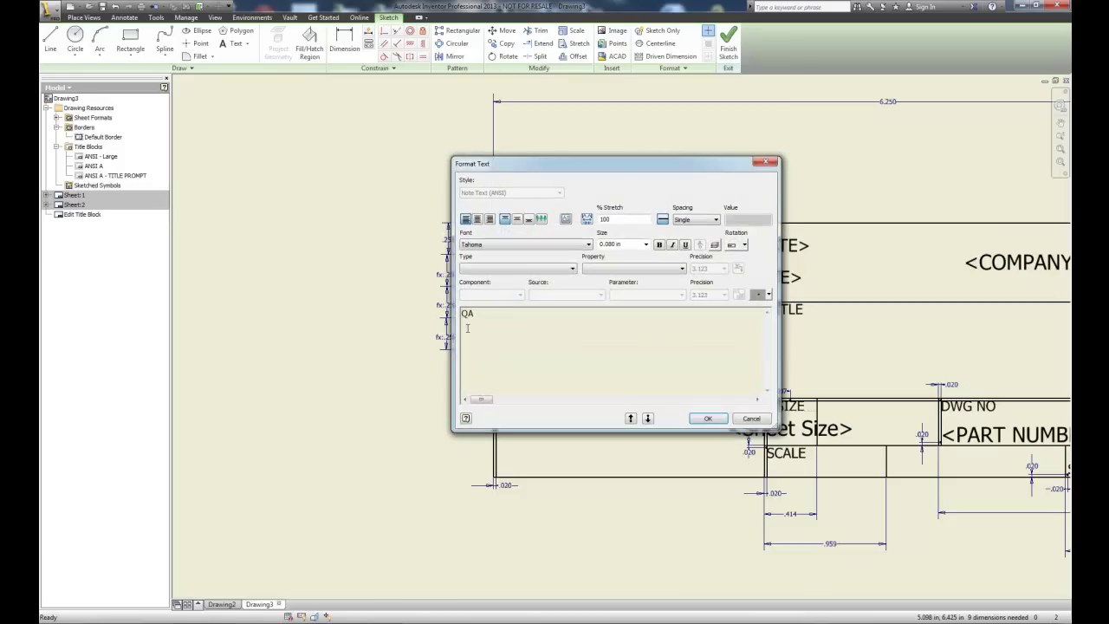
pyautogui.moveTo(479, 314); pyautogui.dragTo(457, 318)
pyautogui.write('cHE')
pyautogui.press('BackSpace')
pyautogui.press('BackSpace')
pyautogui.press('BackSpace')
pyautogui.write('HECKED')
pyautogui.click(709, 418)
# Change the text of the label in the row below CHECKED to "REVISION"
pyautogui.click(539, 295)
pyautogui.doubleClick(539, 297)
pyautogui.moveTo(507, 313); pyautogui.dragTo(466, 313)
pyautogui.write('RE')
pyautogui.click(708, 419)
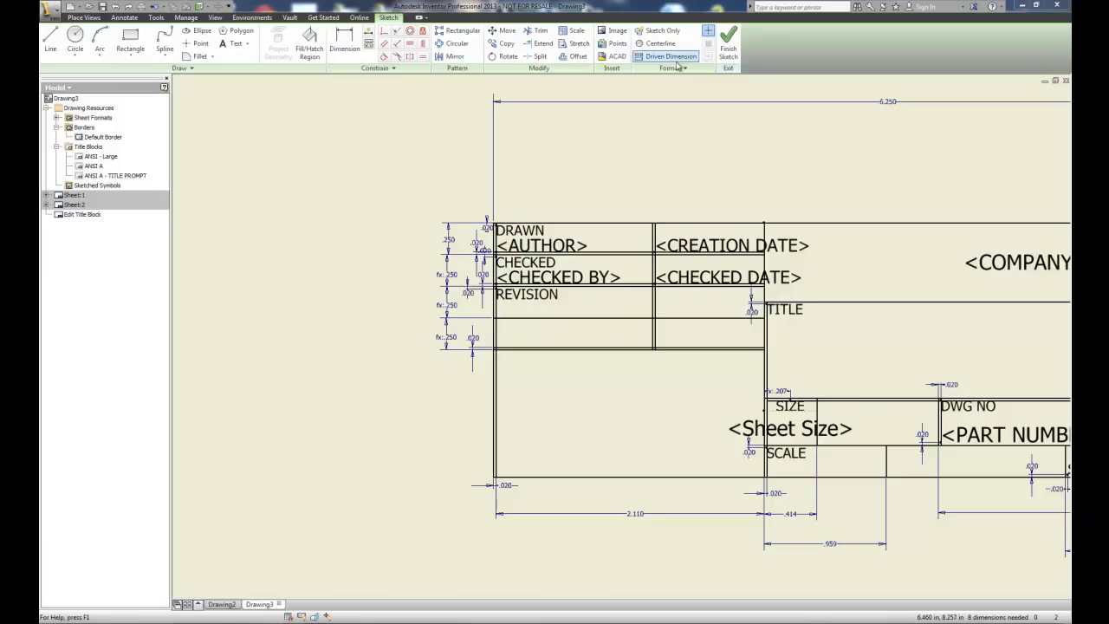
pyautogui.click(613, 33)
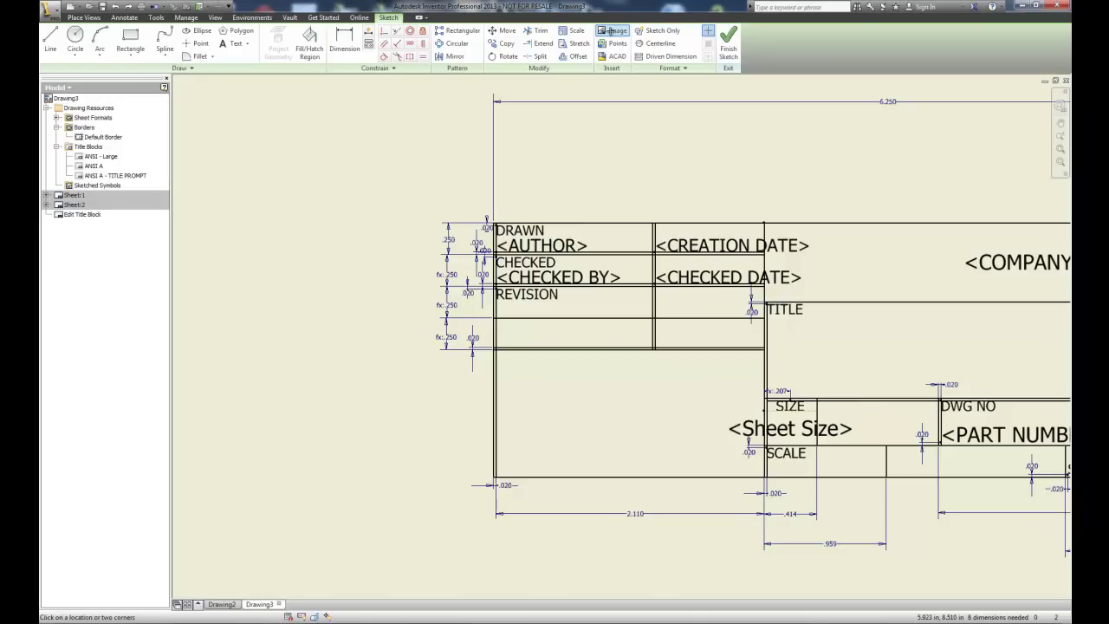
pyautogui.click(496, 350)
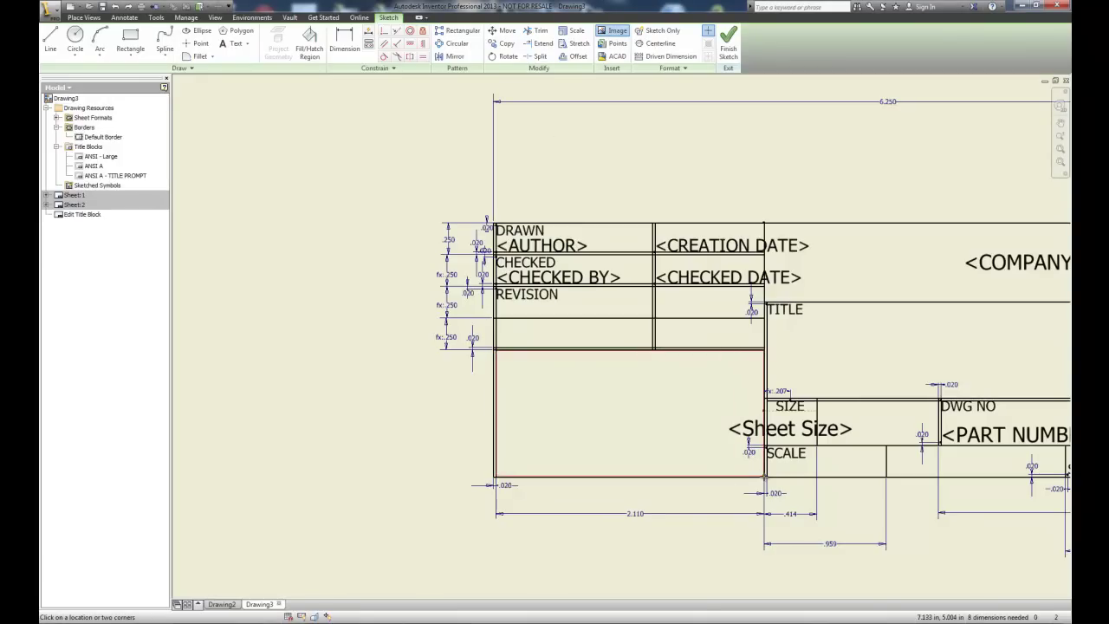
pyautogui.click(764, 474)
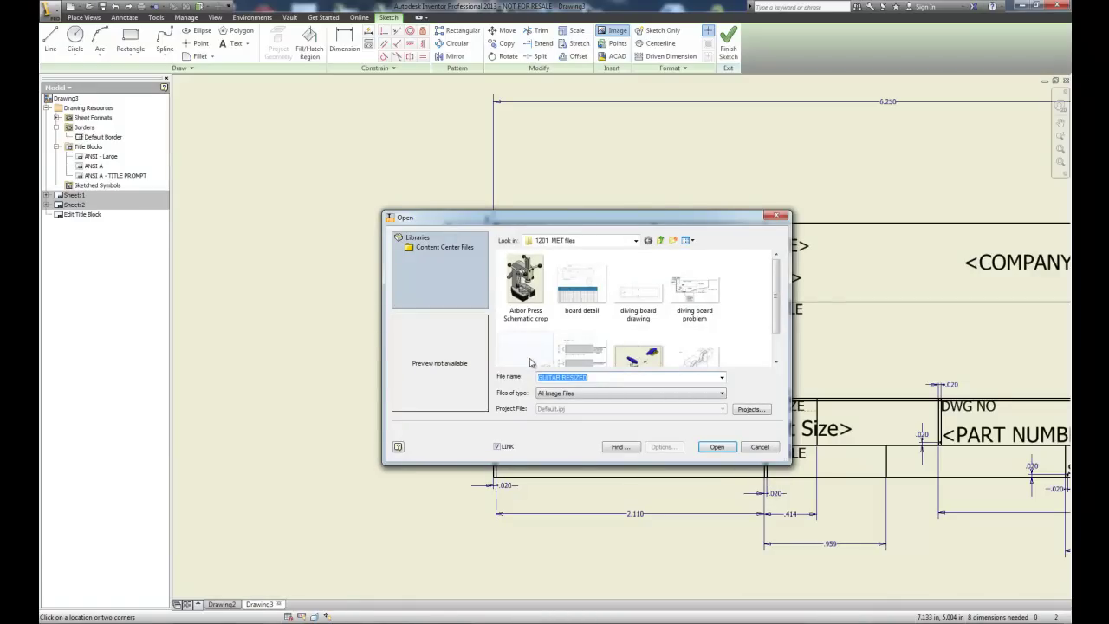
pyautogui.click(775, 361)
pyautogui.click(531, 351)
pyautogui.click(717, 446)
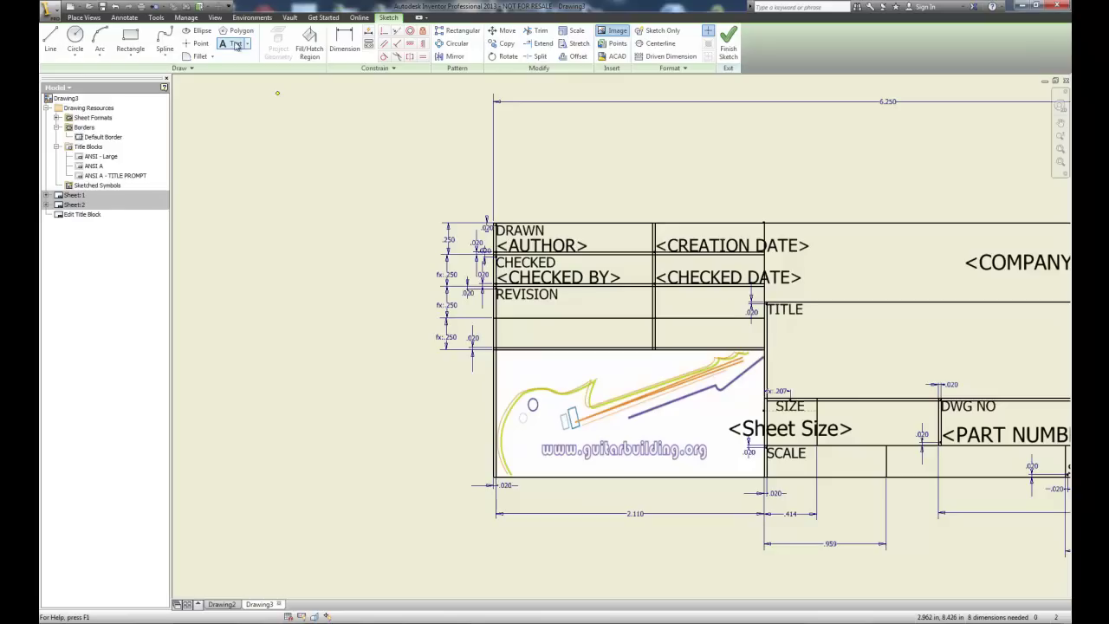
# Add a prompted entry reading <REVISION NUMBER> in the cell beside the REVISION label, below <CHECKED DATE>
pyautogui.click(232, 45)
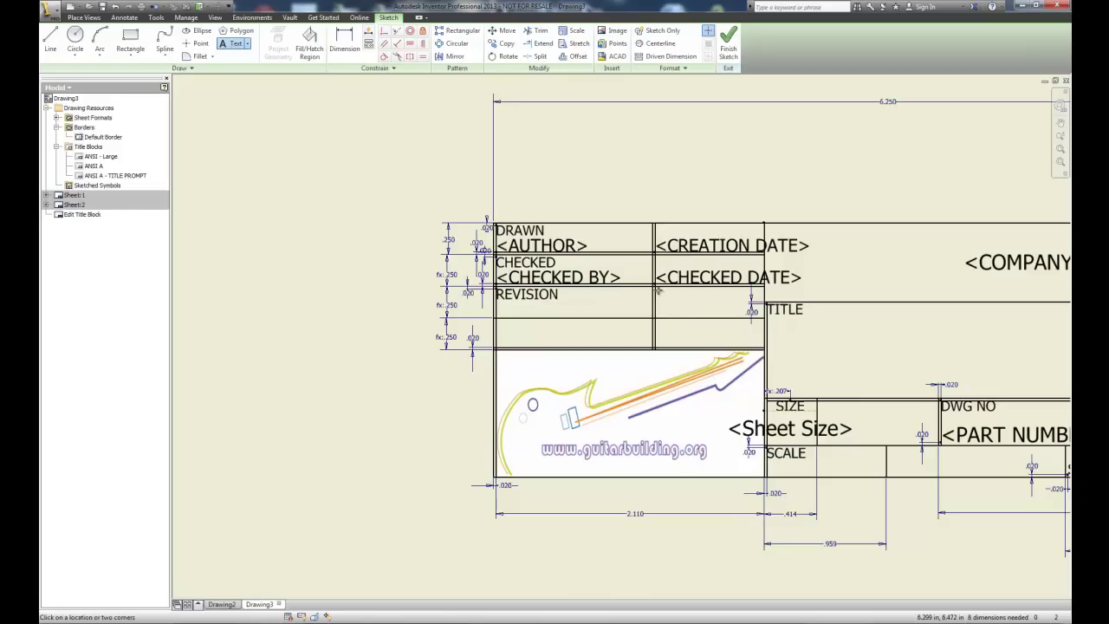
pyautogui.moveTo(658, 292); pyautogui.dragTo(764, 319)
pyautogui.click(501, 271)
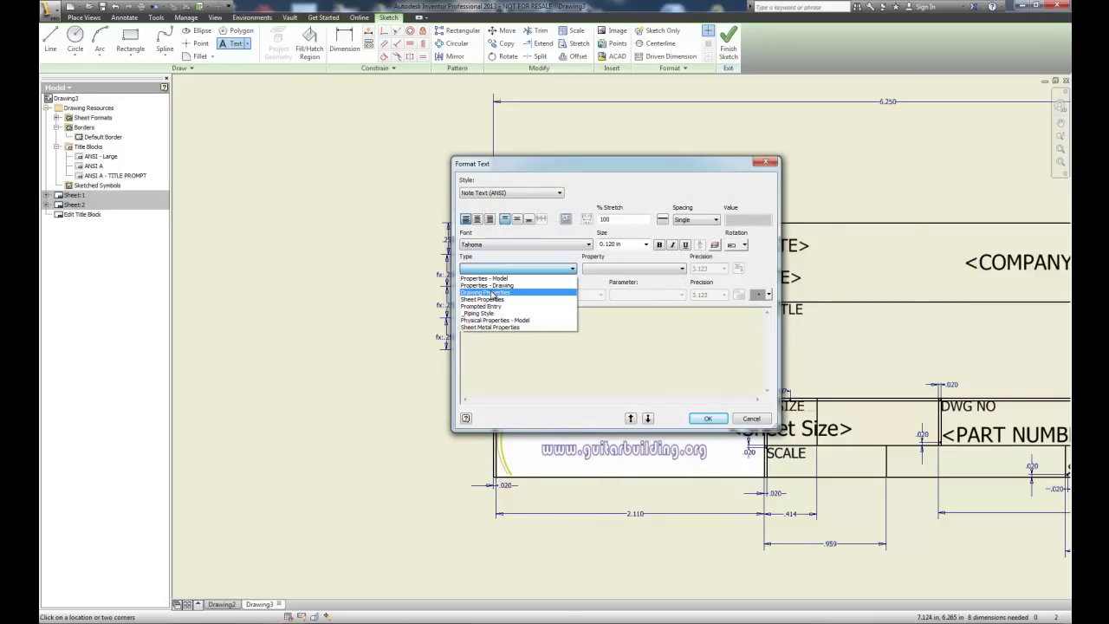
pyautogui.click(541, 301)
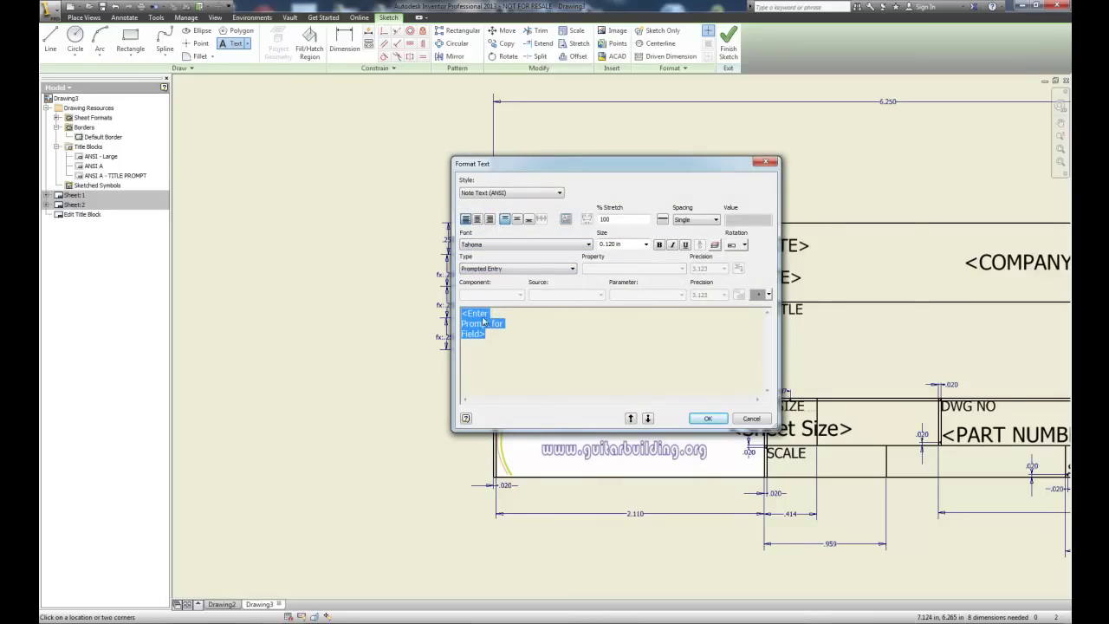
pyautogui.click(465, 313)
pyautogui.moveTo(466, 313); pyautogui.dragTo(481, 334)
pyautogui.write('R')
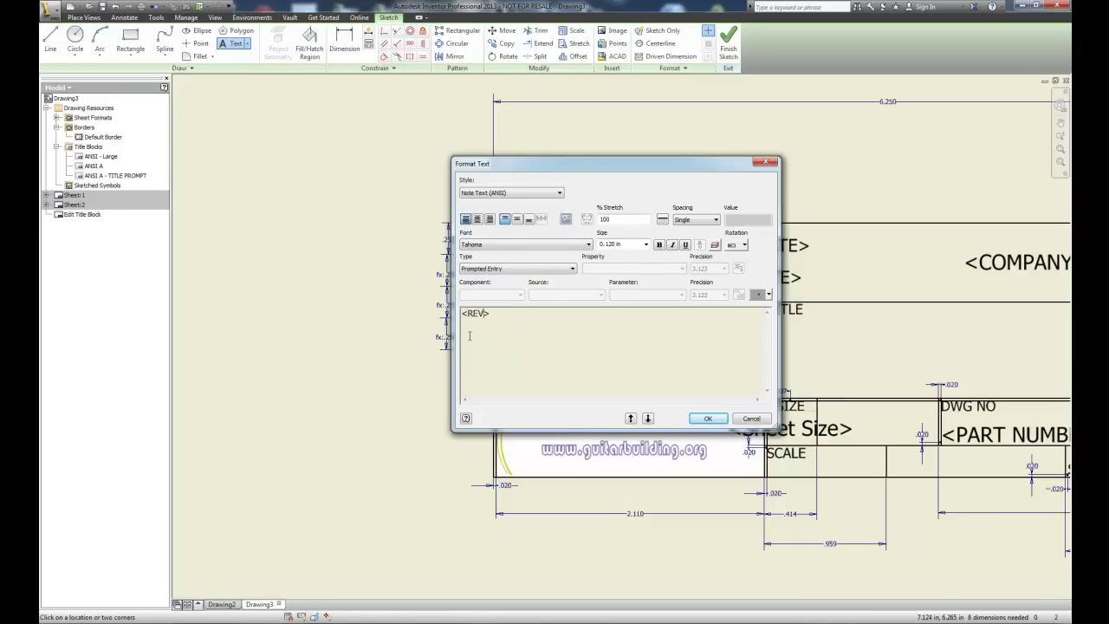
pyautogui.write('EVISION')
pyautogui.click(709, 420)
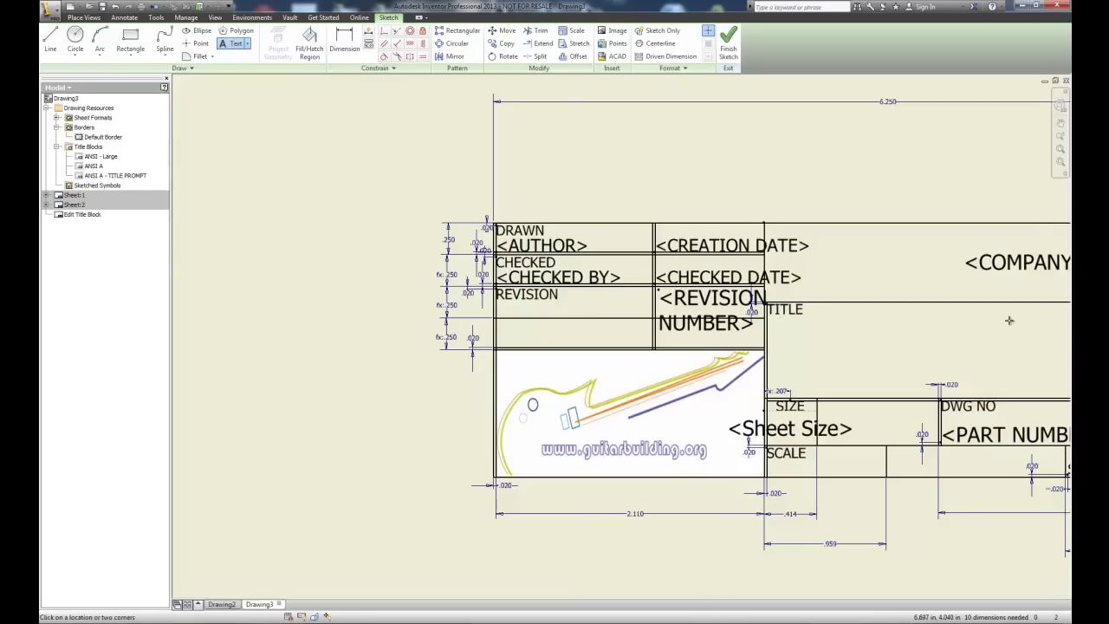
# Add a prompted entry reading <DRAWING TITLE> inside the TITLE box, beside the TITLE label
pyautogui.click(1060, 123)
pyautogui.moveTo(960, 349); pyautogui.dragTo(730, 334)
pyautogui.press('Escape')
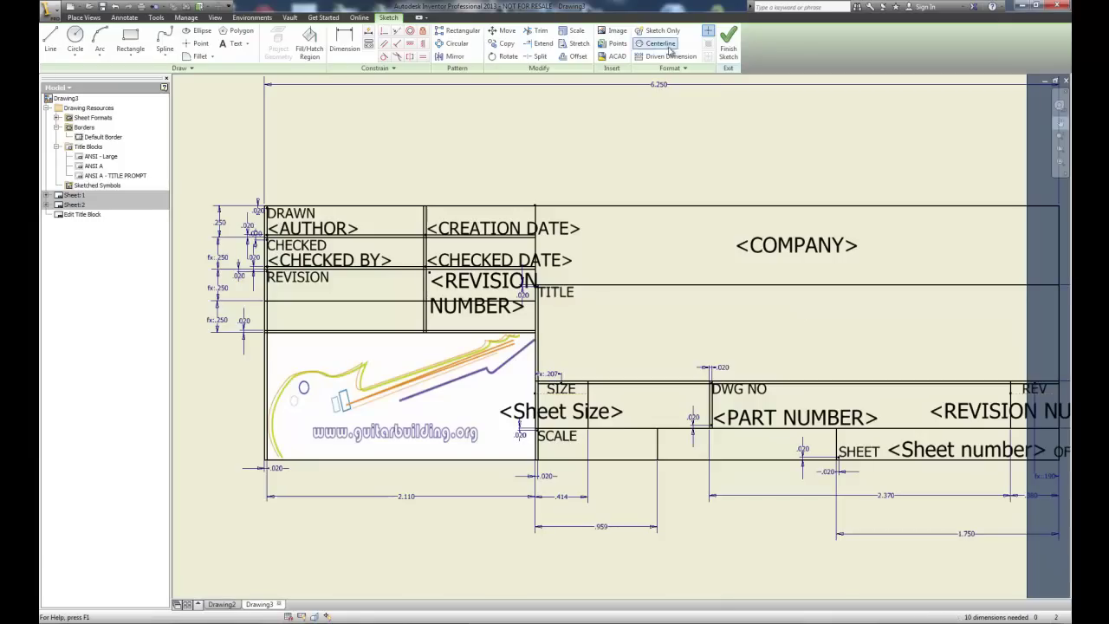
pyautogui.click(234, 43)
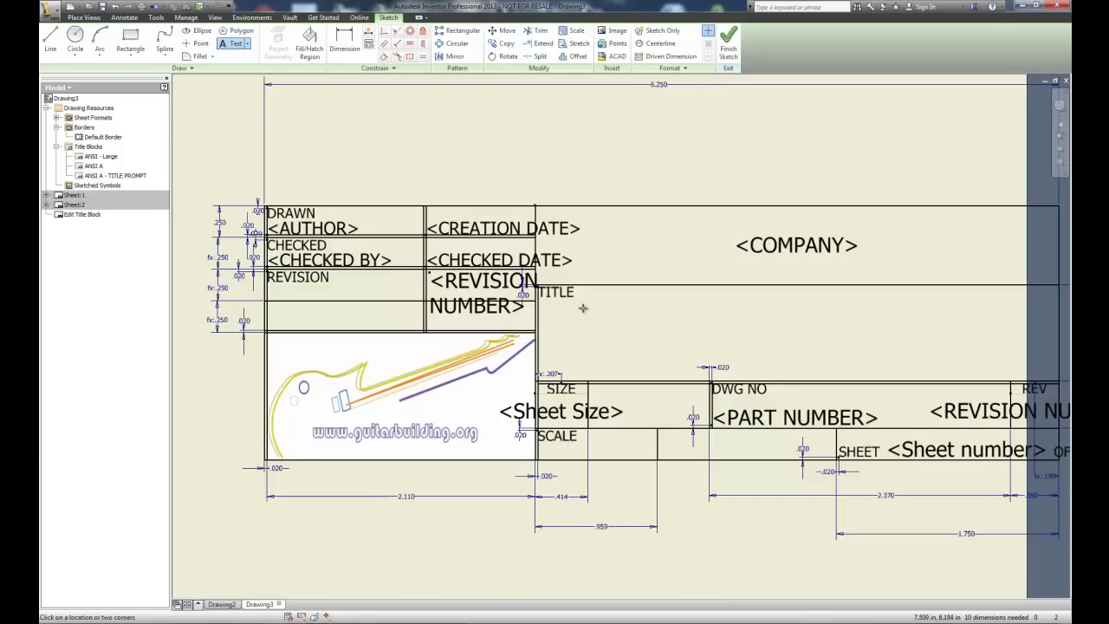
pyautogui.moveTo(582, 298); pyautogui.dragTo(1052, 359)
pyautogui.click(516, 268)
pyautogui.click(520, 295)
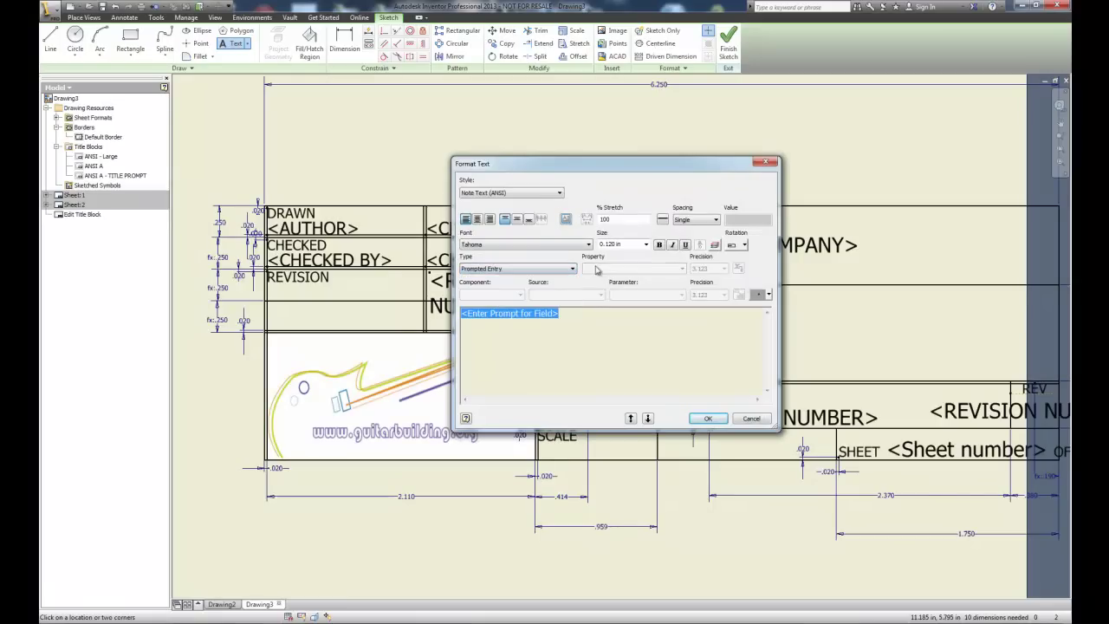
pyautogui.click(554, 315)
pyautogui.moveTo(554, 314); pyautogui.dragTo(470, 317)
pyautogui.write('DRAWING TITLE>')
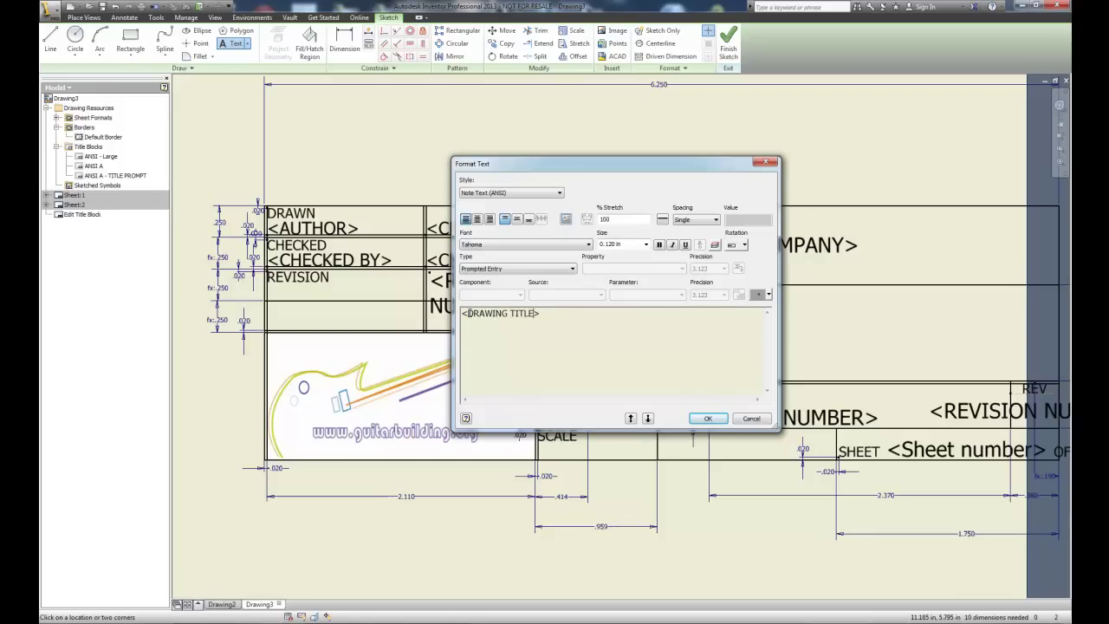
pyautogui.click(708, 419)
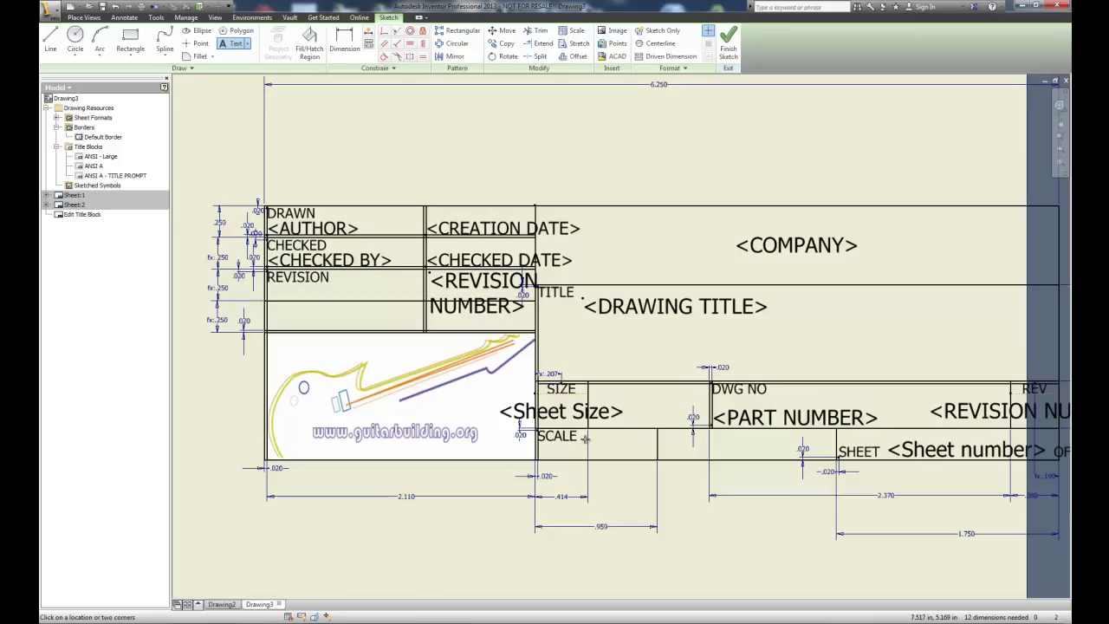
pyautogui.moveTo(581, 434); pyautogui.dragTo(647, 460)
pyautogui.press('Escape')
pyautogui.press('Escape')
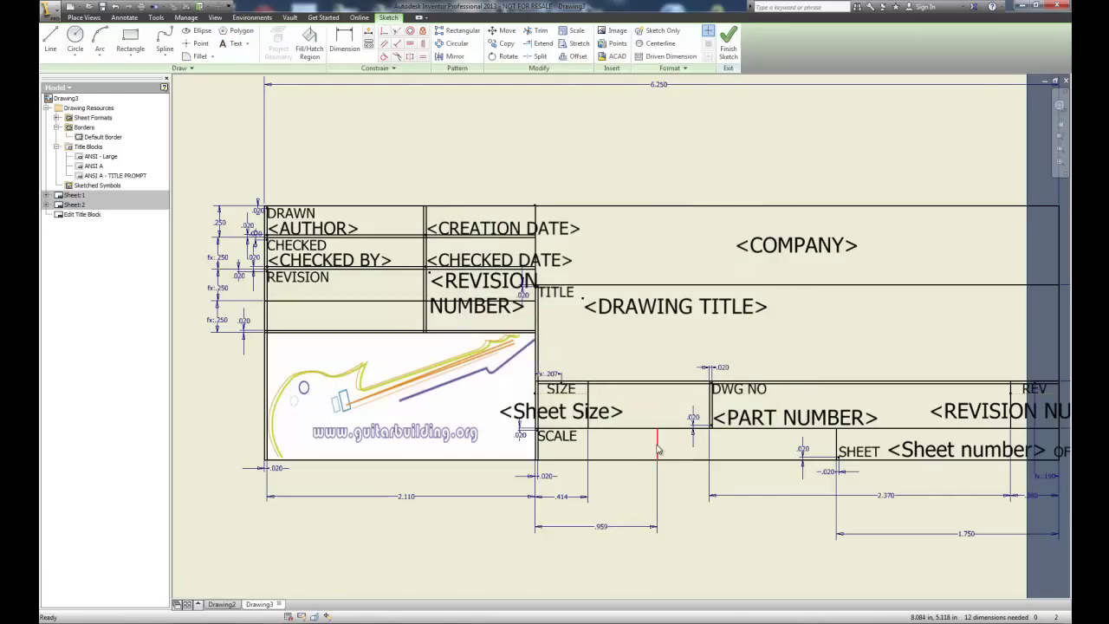
# Delete the vertical divider in the SCALE row and add a prompted entry reading <DRAWING SCALE> beside the SCALE label
pyautogui.rightClick(659, 450)
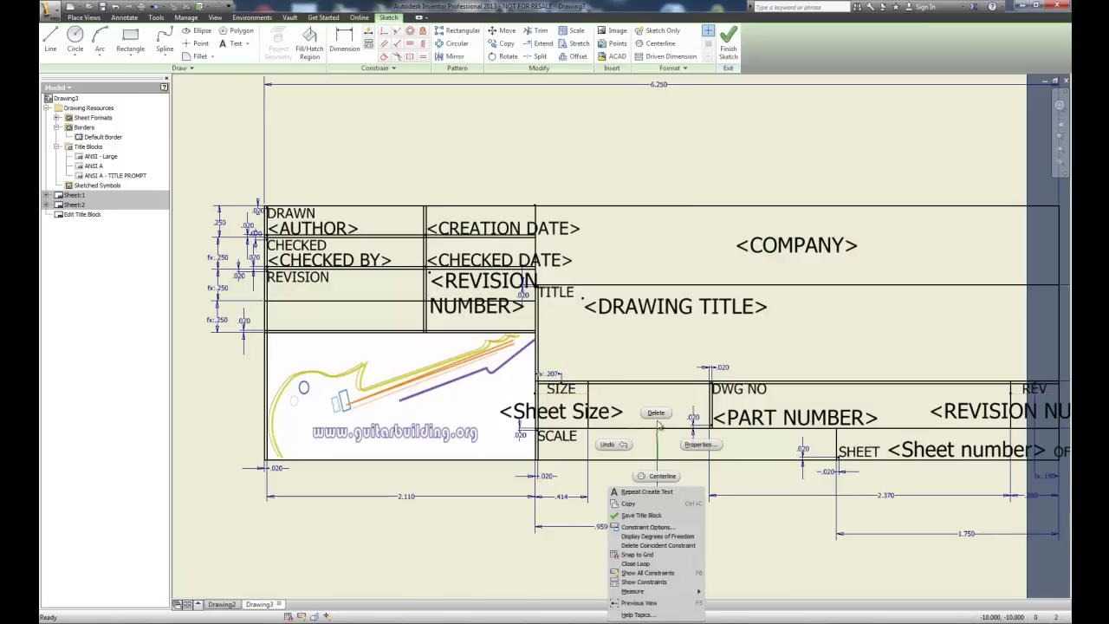
pyautogui.click(656, 412)
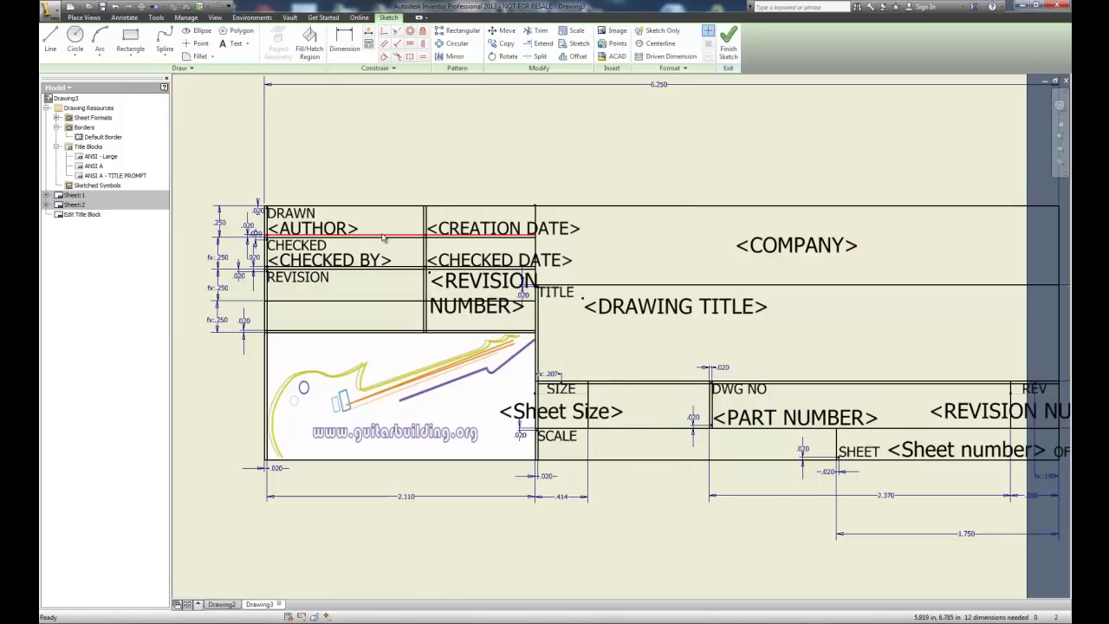
pyautogui.click(235, 43)
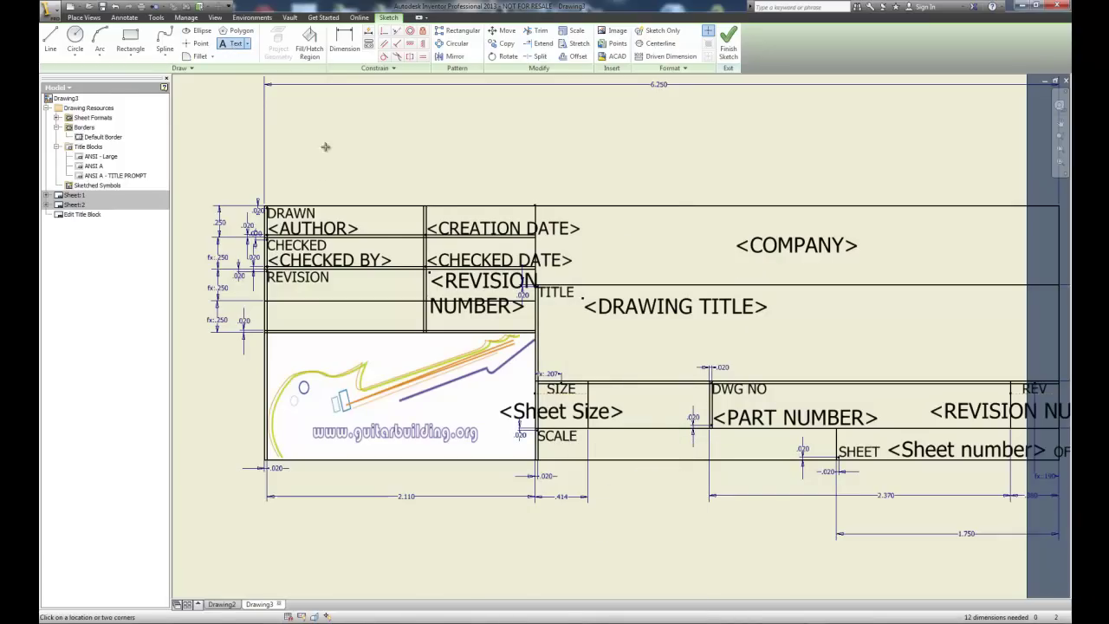
pyautogui.click(585, 436)
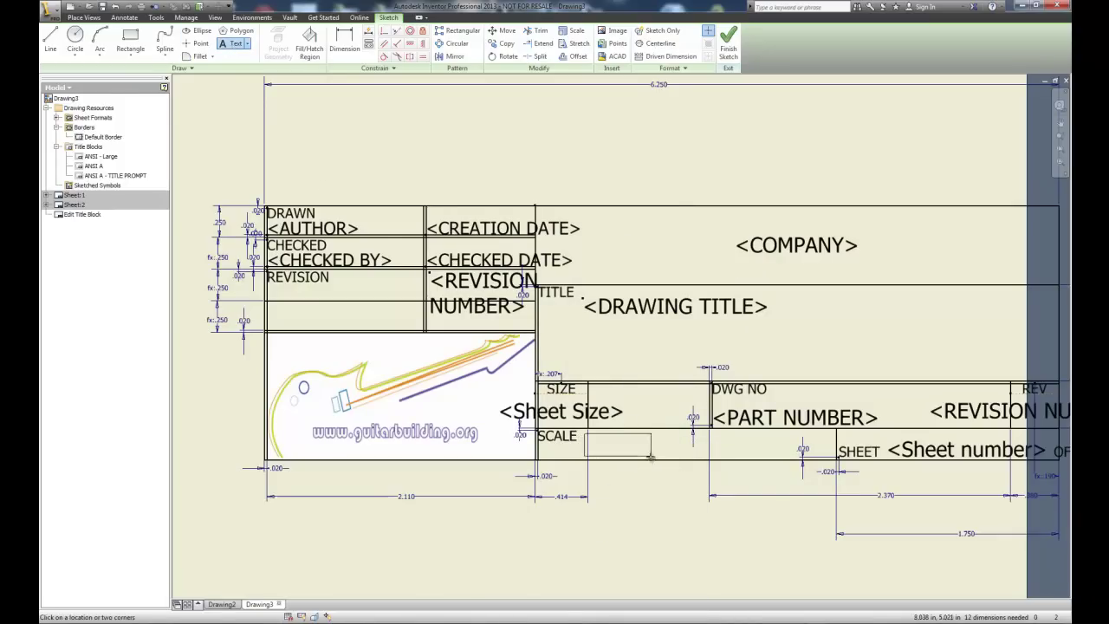
pyautogui.click(711, 460)
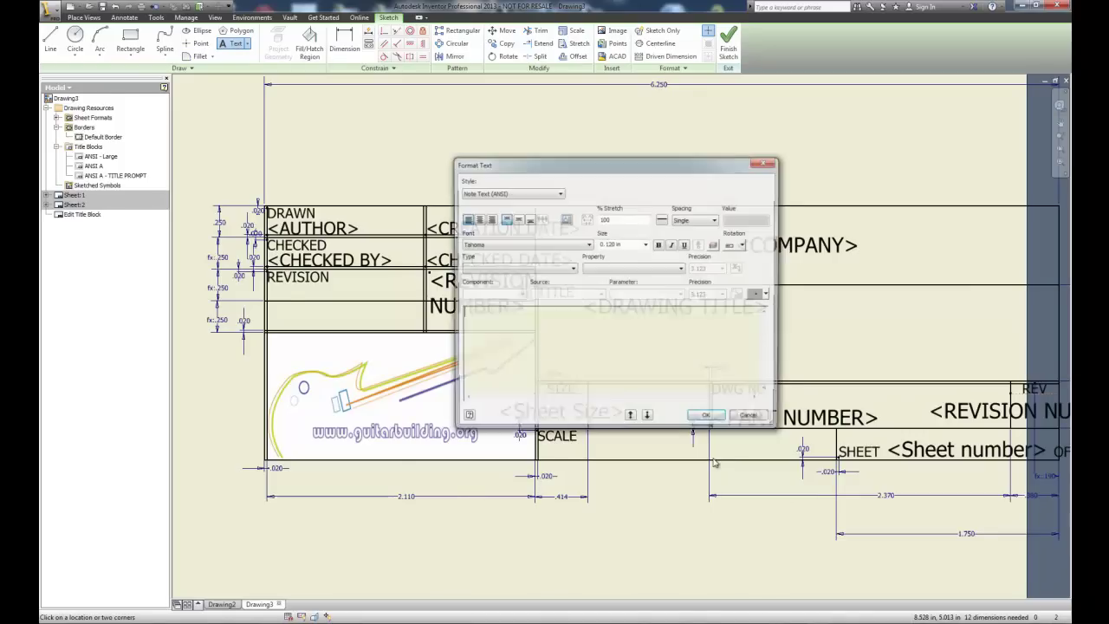
pyautogui.click(507, 271)
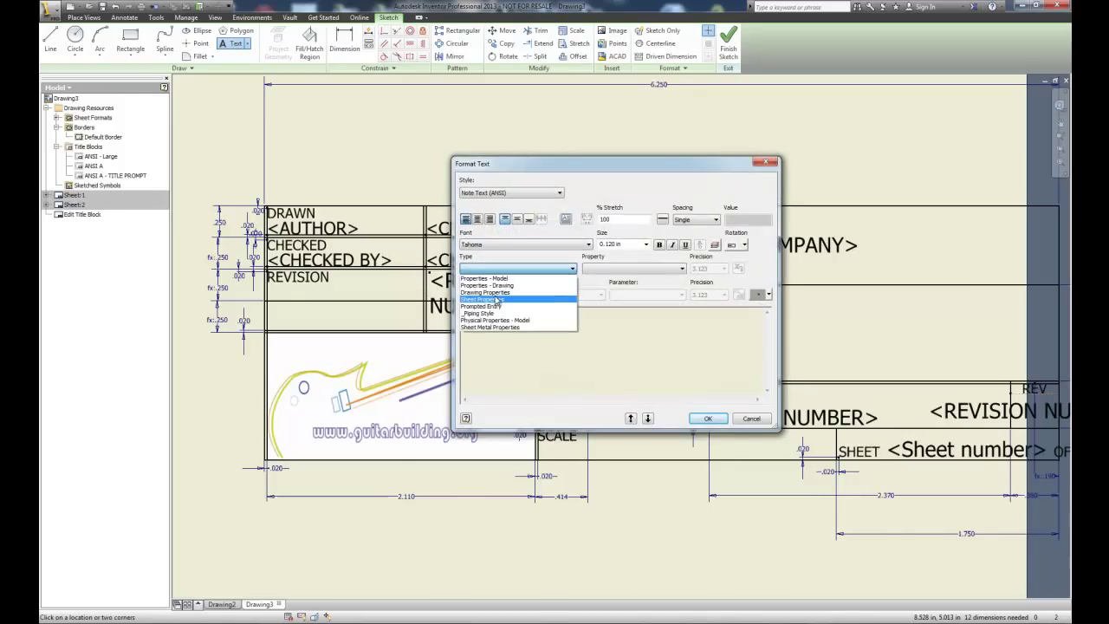
pyautogui.click(496, 297)
pyautogui.moveTo(499, 324); pyautogui.dragTo(466, 313)
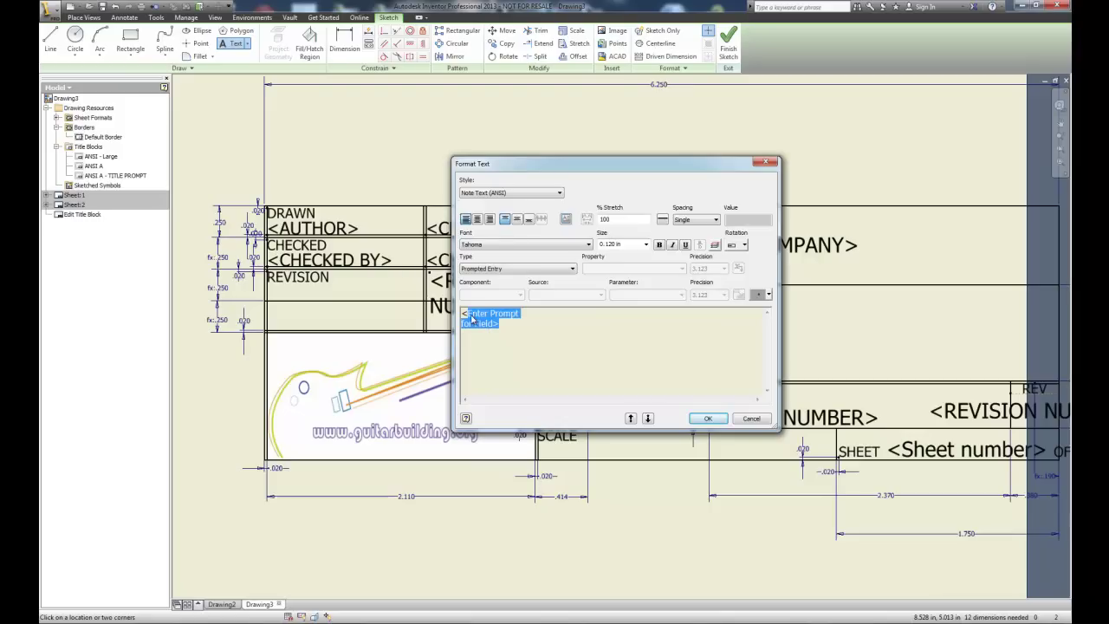
pyautogui.write('DRAWING SCALE')
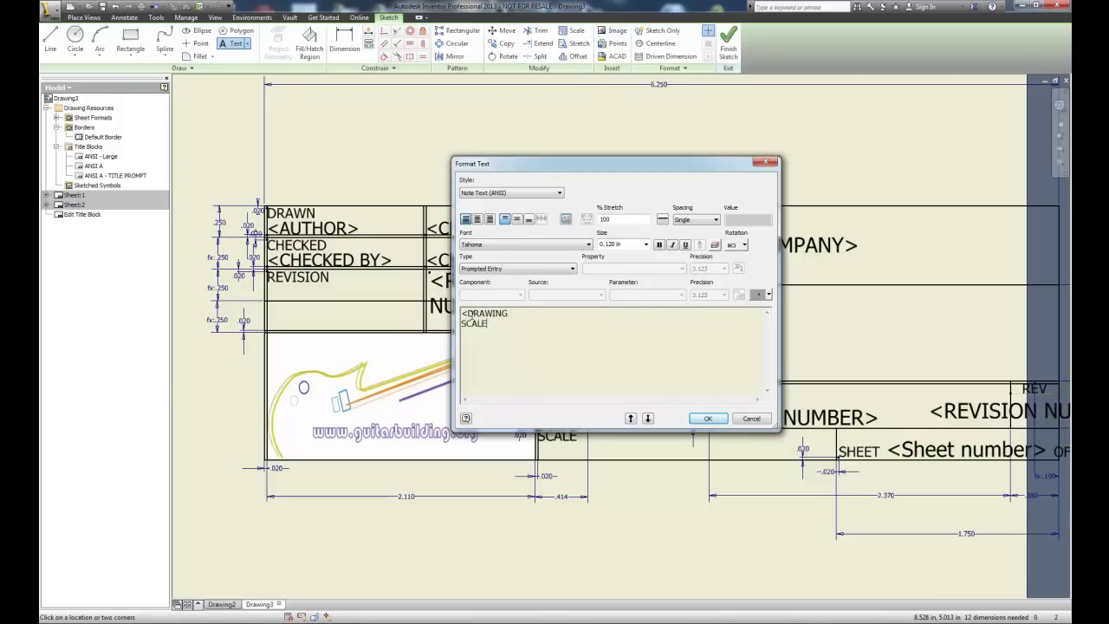
pyautogui.write('>')
pyautogui.click(708, 418)
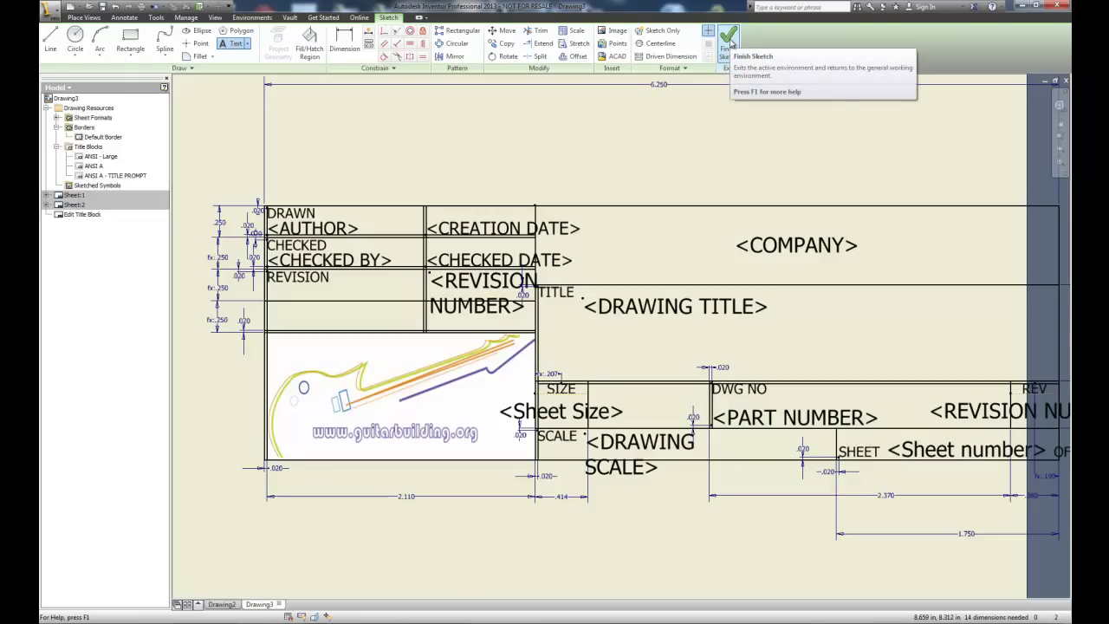
# Finish the title block sketch and save the edits as a new title block named "ANSI A - CUSTOM INPUT"
pyautogui.click(730, 41)
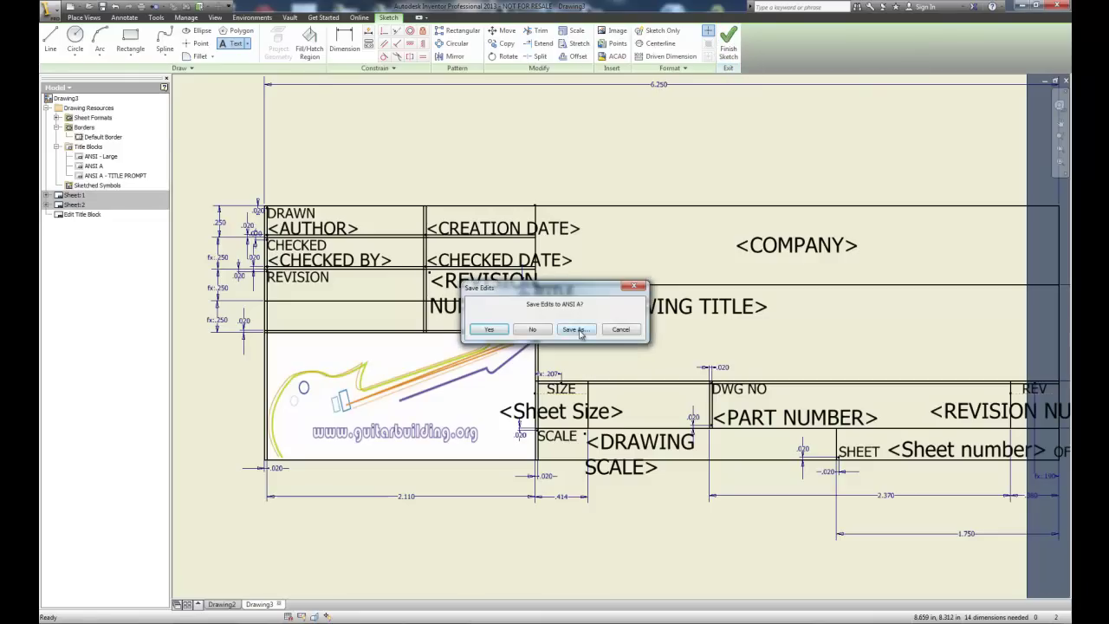
pyautogui.click(581, 334)
pyautogui.write('ANSI A -')
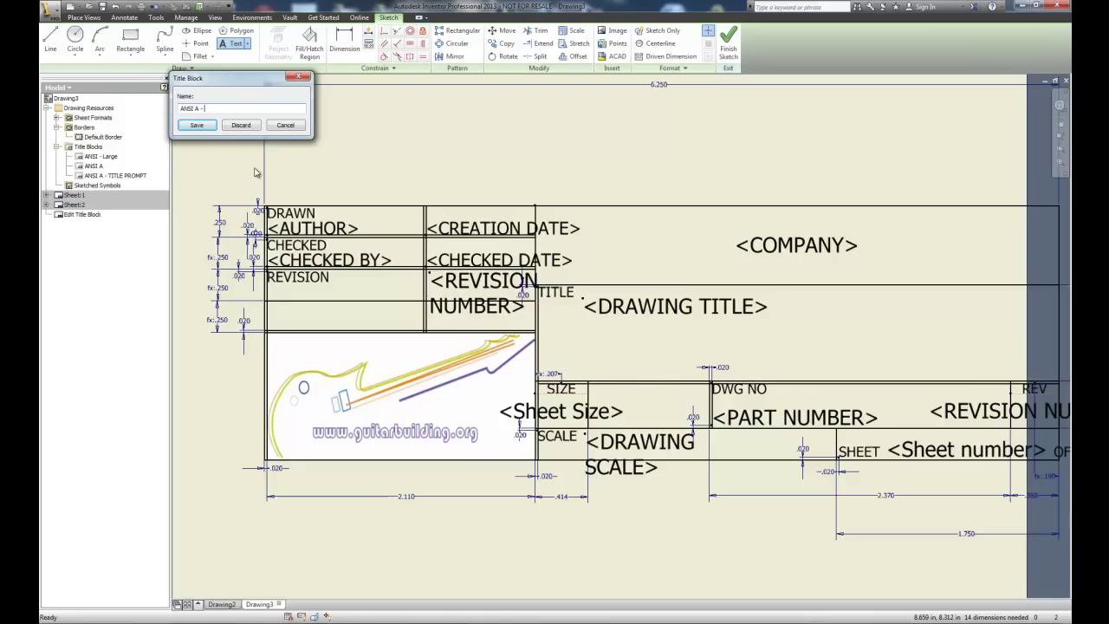
pyautogui.write(' CUSTOM INPUT')
pyautogui.click(197, 125)
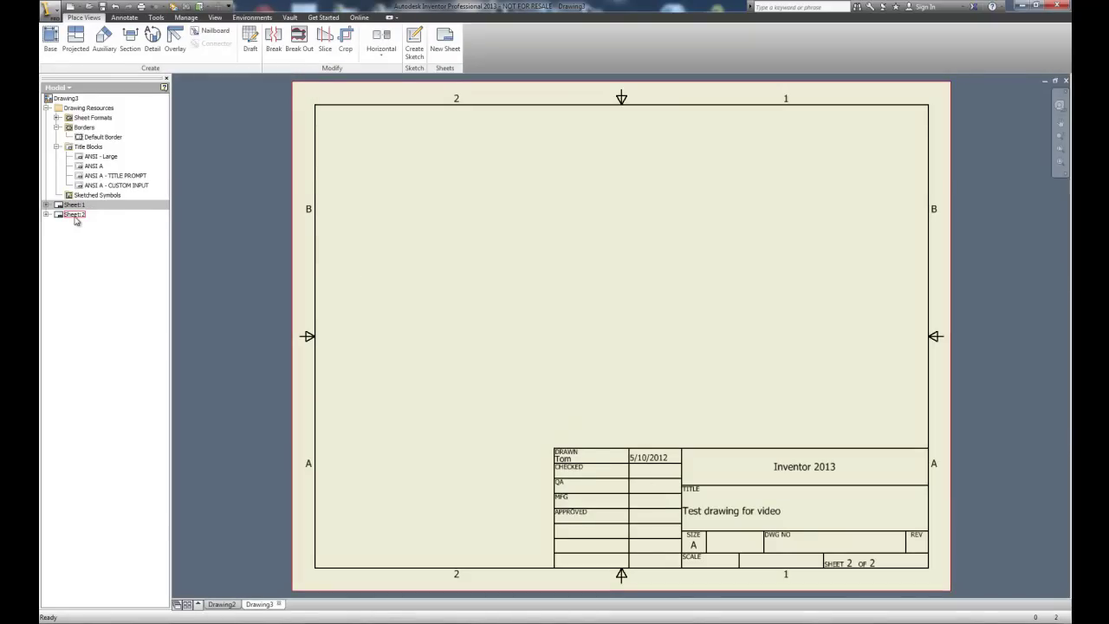
# Delete the existing title block from Sheet:2 and start inserting the ANSI A - CUSTOM INPUT title block in its place
pyautogui.click(48, 215)
pyautogui.rightClick(79, 234)
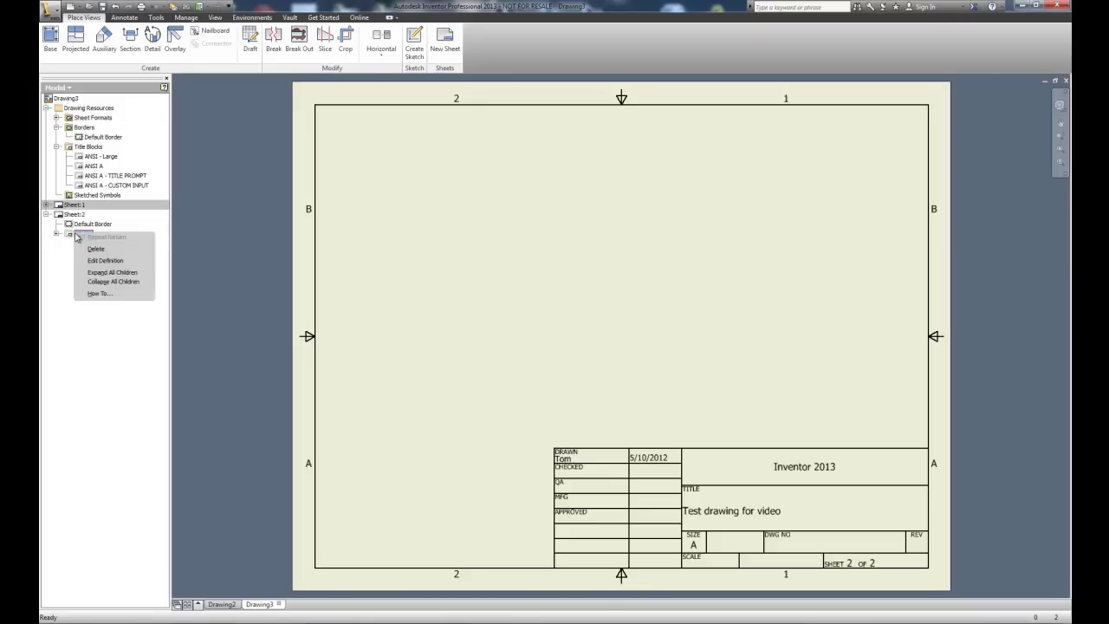
pyautogui.click(98, 250)
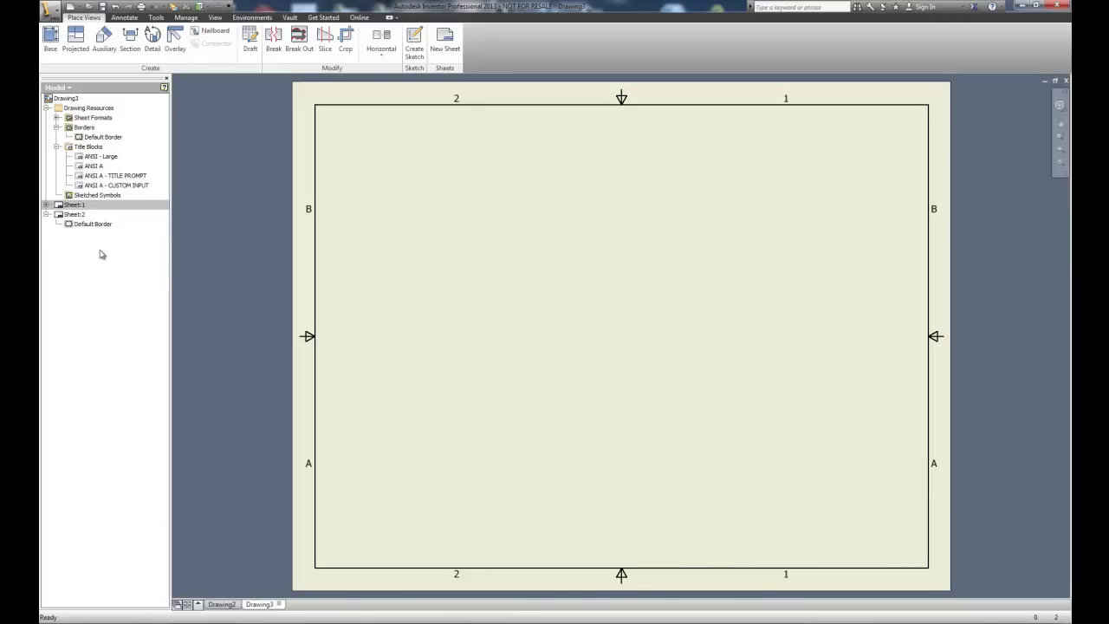
pyautogui.rightClick(124, 192)
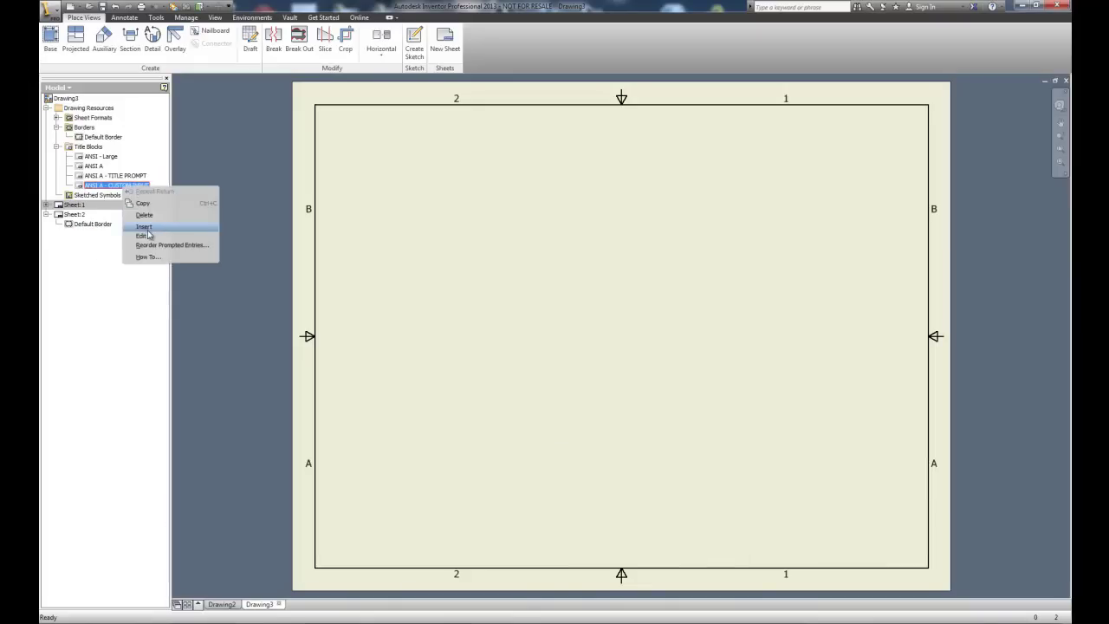
pyautogui.click(146, 227)
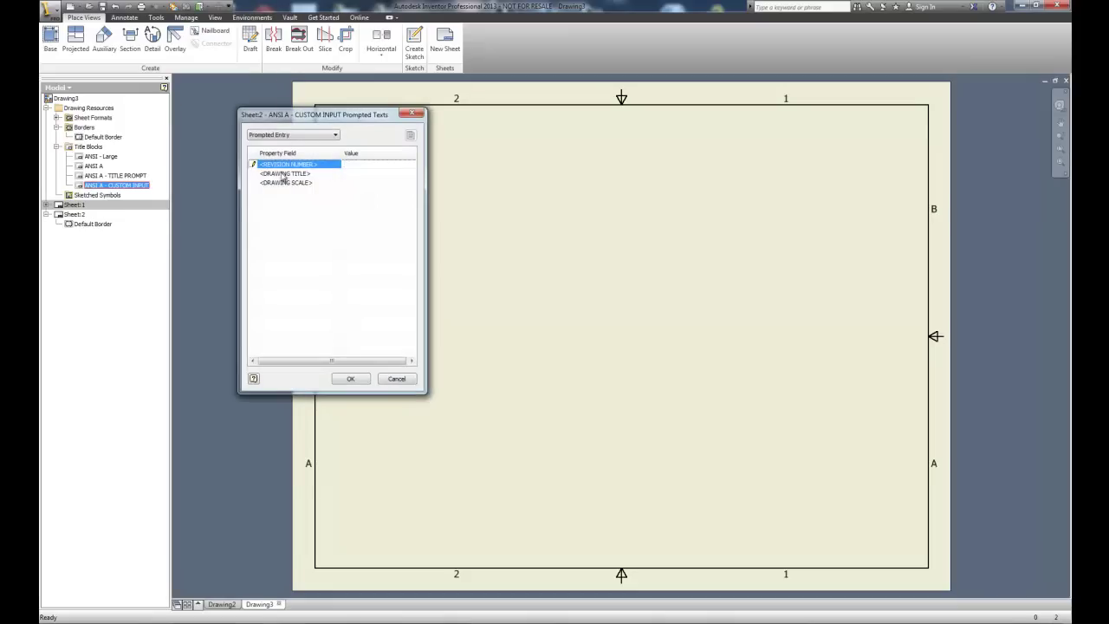
# Set the DRAWING TITLE prompted value to "CUSTOM DRAWING"
pyautogui.click(354, 173)
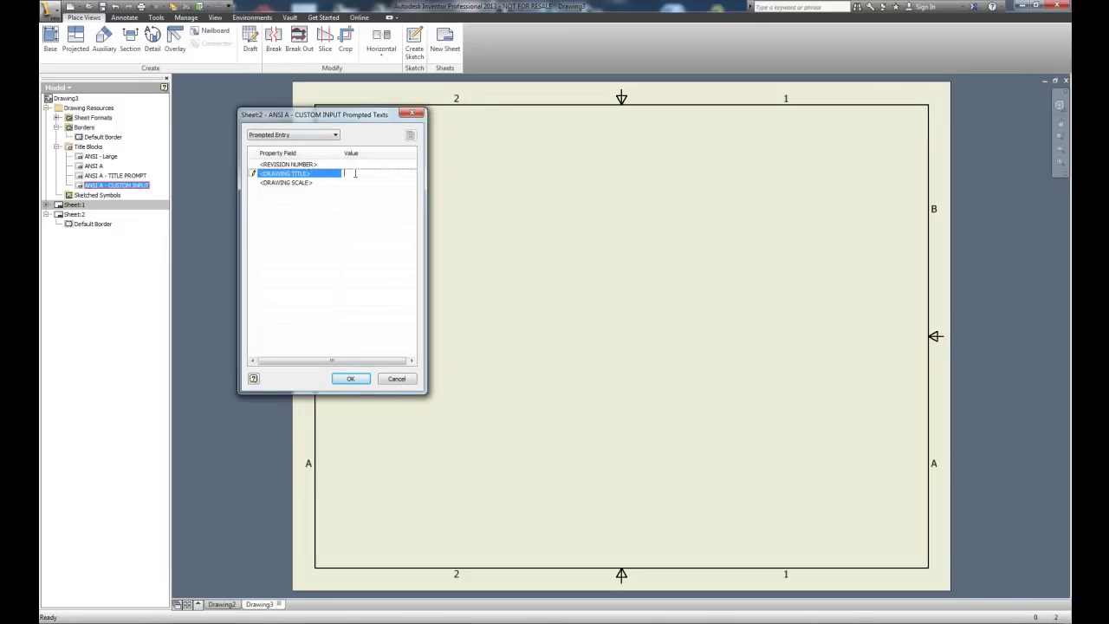
pyautogui.write('CUSTOM DRAWING')
pyautogui.press('BackSpace')
pyautogui.press('BackSpace')
pyautogui.press('BackSpace')
pyautogui.press('BackSpace')
pyautogui.press('BackSpace')
pyautogui.press('BackSpace')
pyautogui.press('BackSpace')
pyautogui.press('BackSpace')
pyautogui.press('BackSpace')
pyautogui.press('BackSpace')
pyautogui.press('BackSpace')
pyautogui.press('BackSpace')
pyautogui.press('BackSpace')
pyautogui.press('BackSpace')
pyautogui.press('BackSpace')
pyautogui.write('CUSTOM DRAWING')
pyautogui.press('Return')
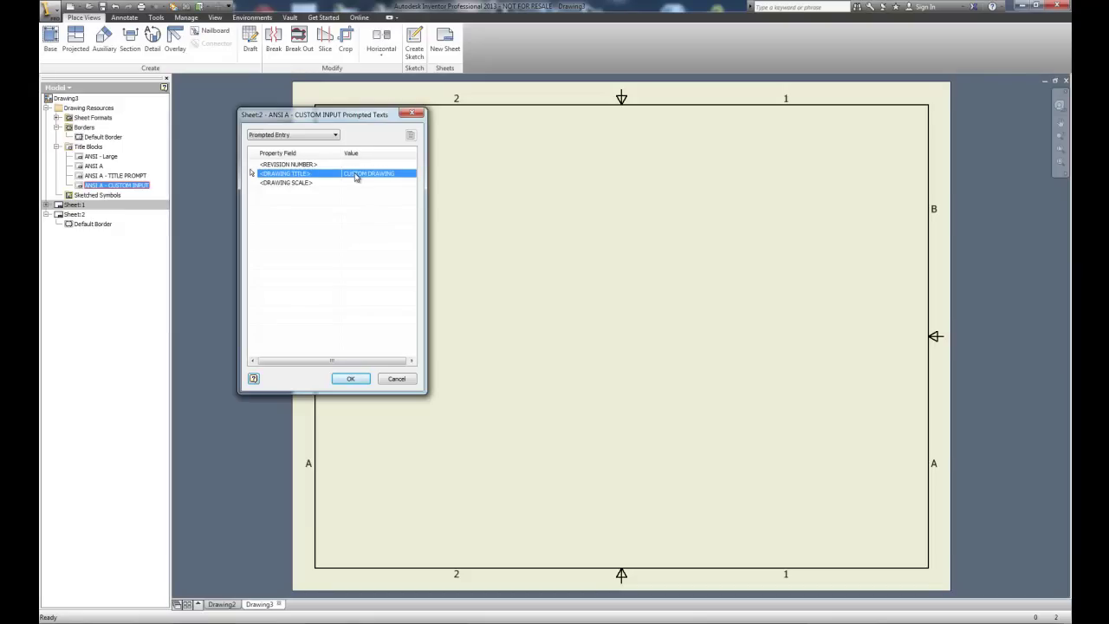
# Set the DRAWING SCALE prompted value to "1=1" and place the title block on the sheet
pyautogui.click(346, 182)
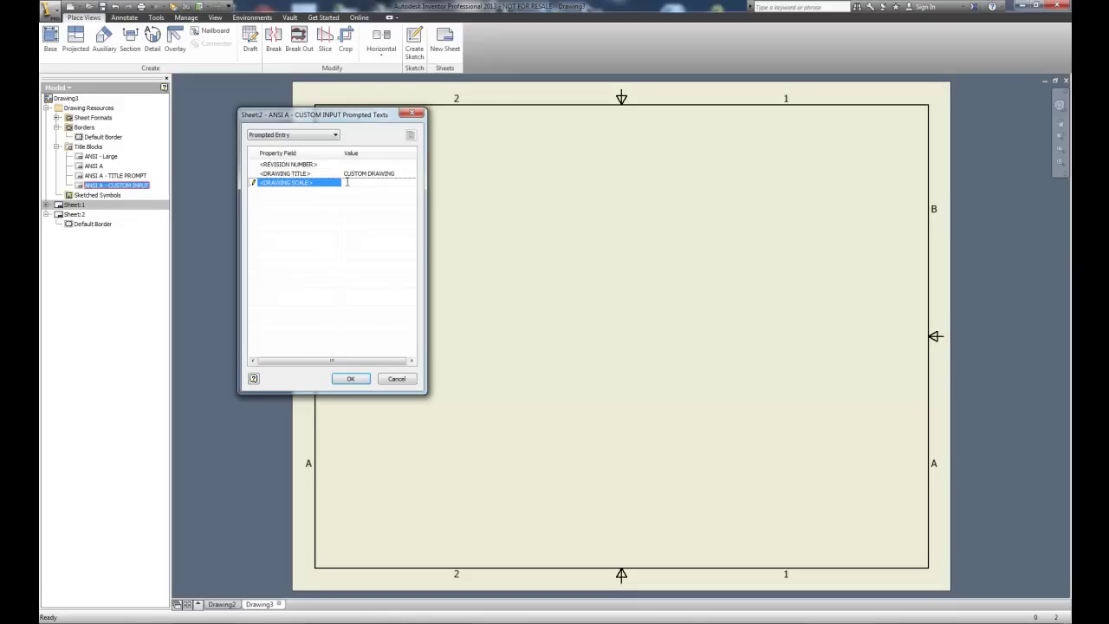
pyautogui.write('1:1')
pyautogui.click(357, 379)
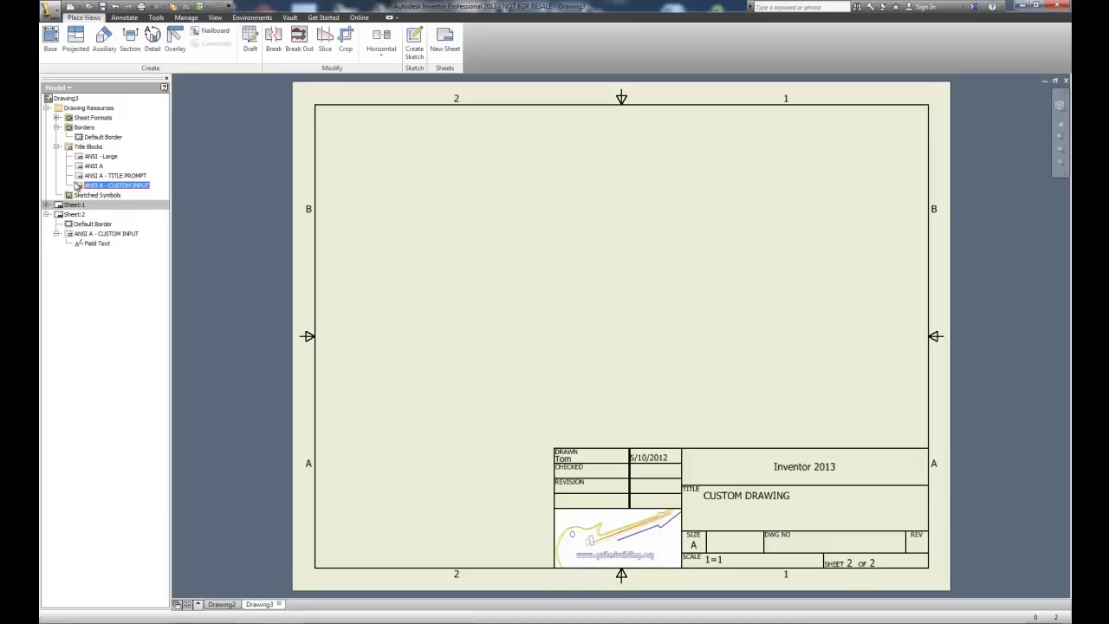
# Open the ANSI A - CUSTOM INPUT title block definition for editing
pyautogui.rightClick(119, 186)
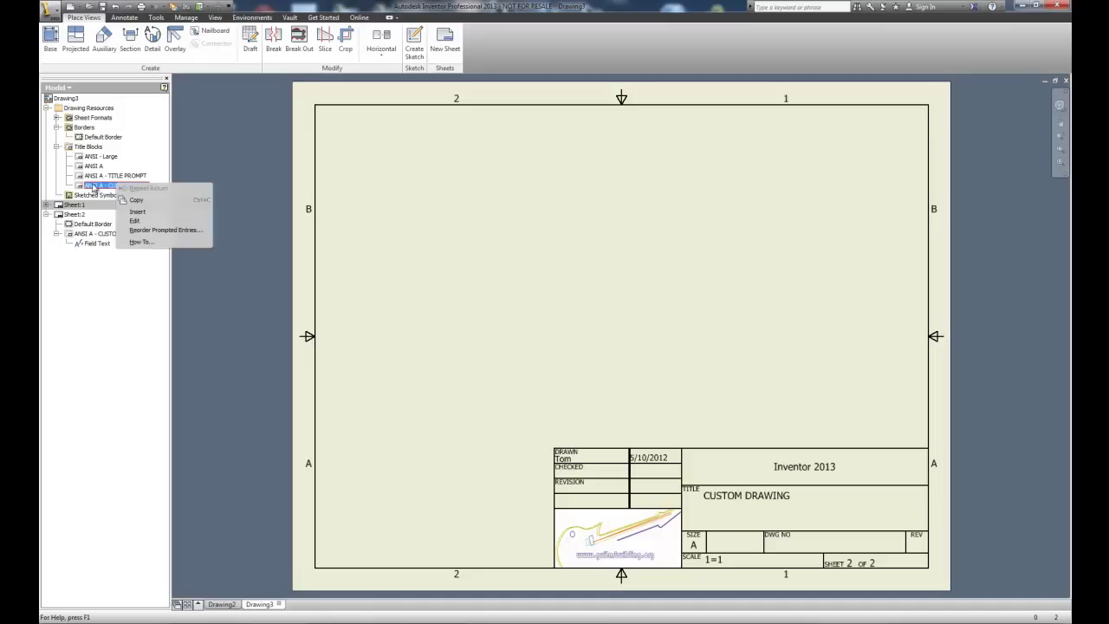
pyautogui.click(136, 221)
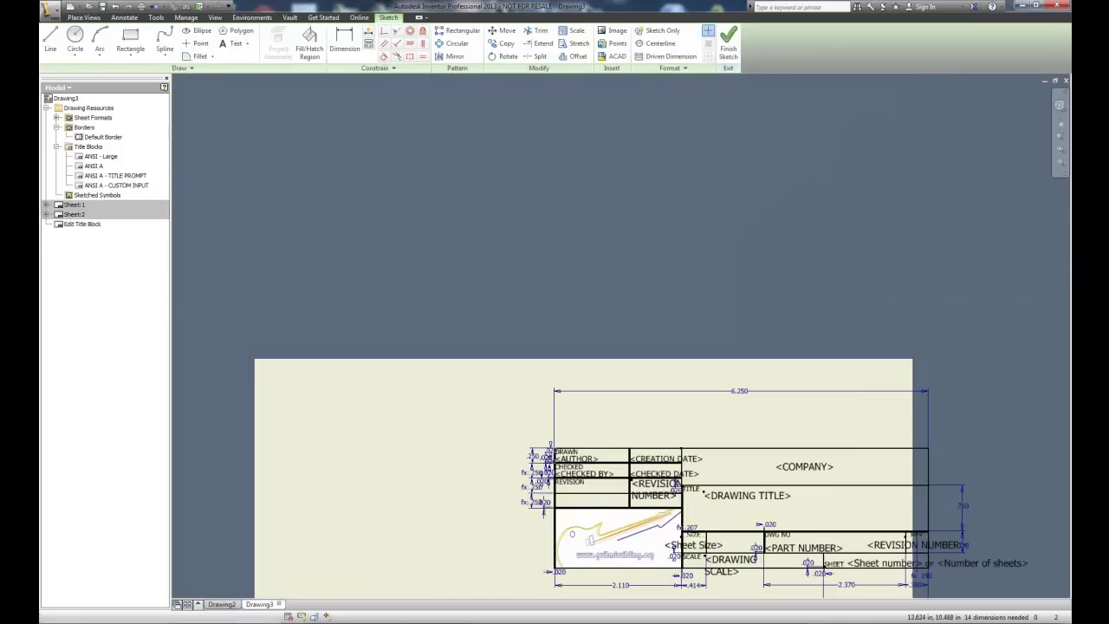
pyautogui.click(1060, 123)
pyautogui.moveTo(723, 425); pyautogui.dragTo(616, 241)
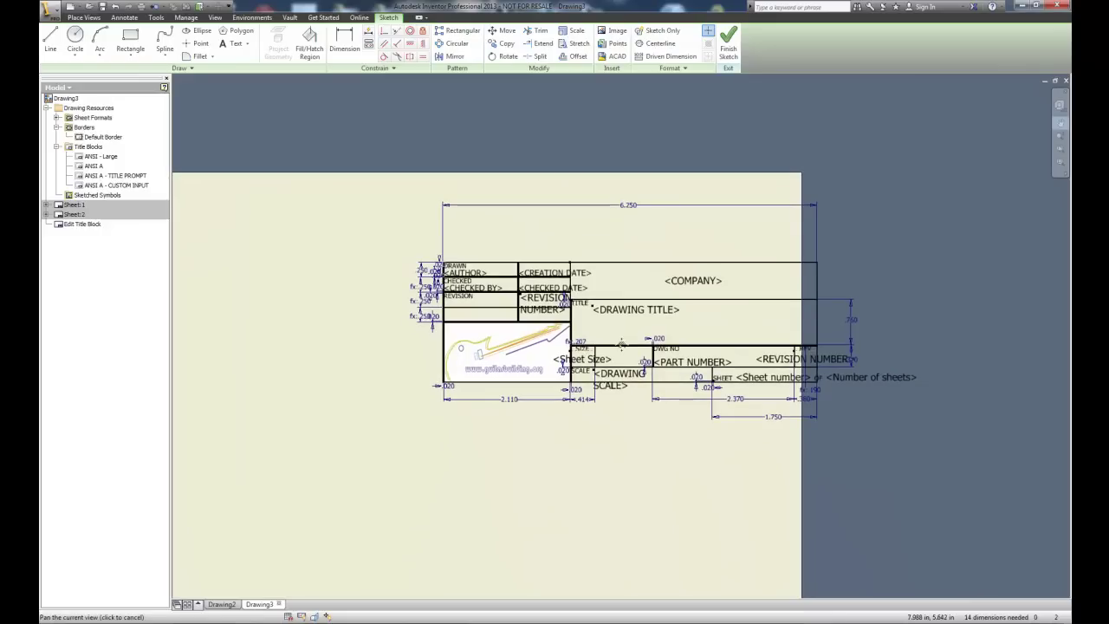